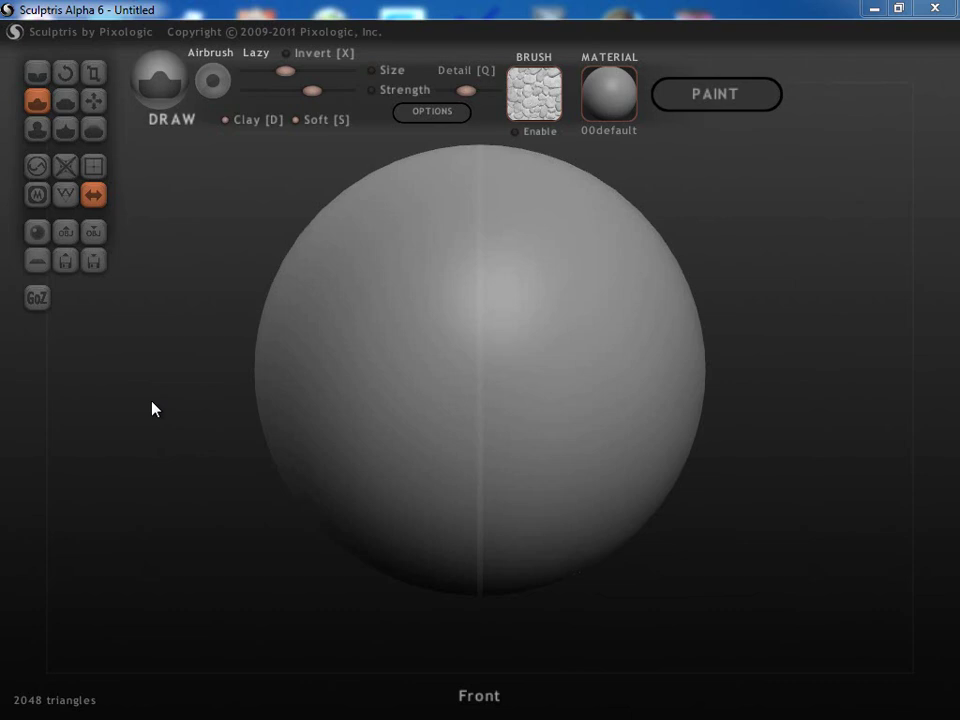
- Show the wireframe and use the Reduce Brush to lower the mesh density on the front of the sphere
left_click(67, 195)
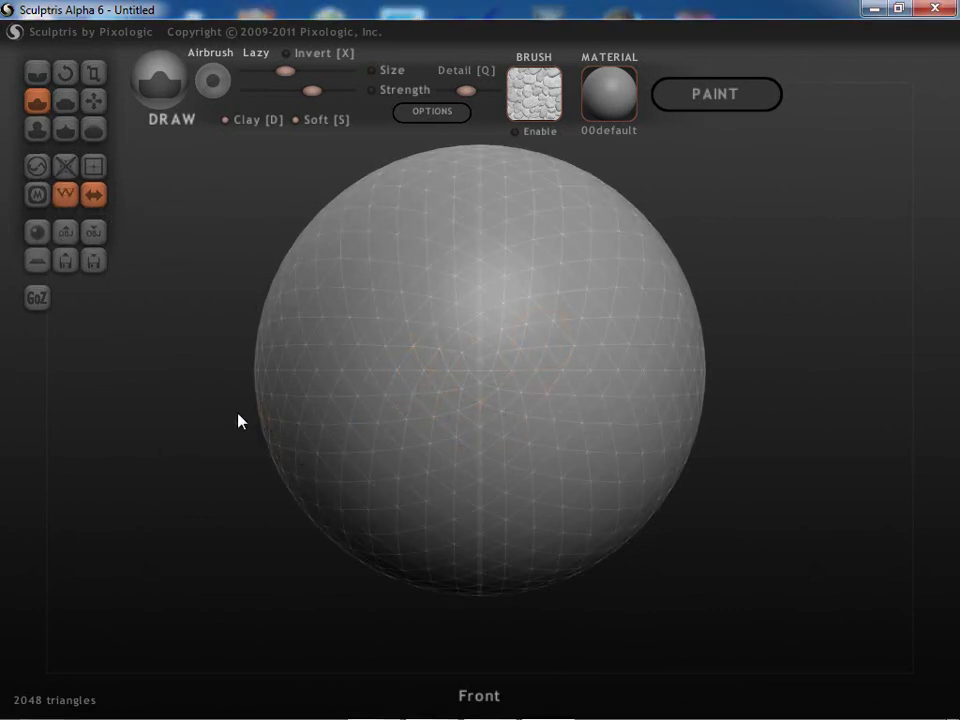
mouse_move(217, 510)
left_mouse_down()
mouse_move(264, 534)
mouse_move(236, 491)
mouse_move(236, 465)
left_mouse_up()
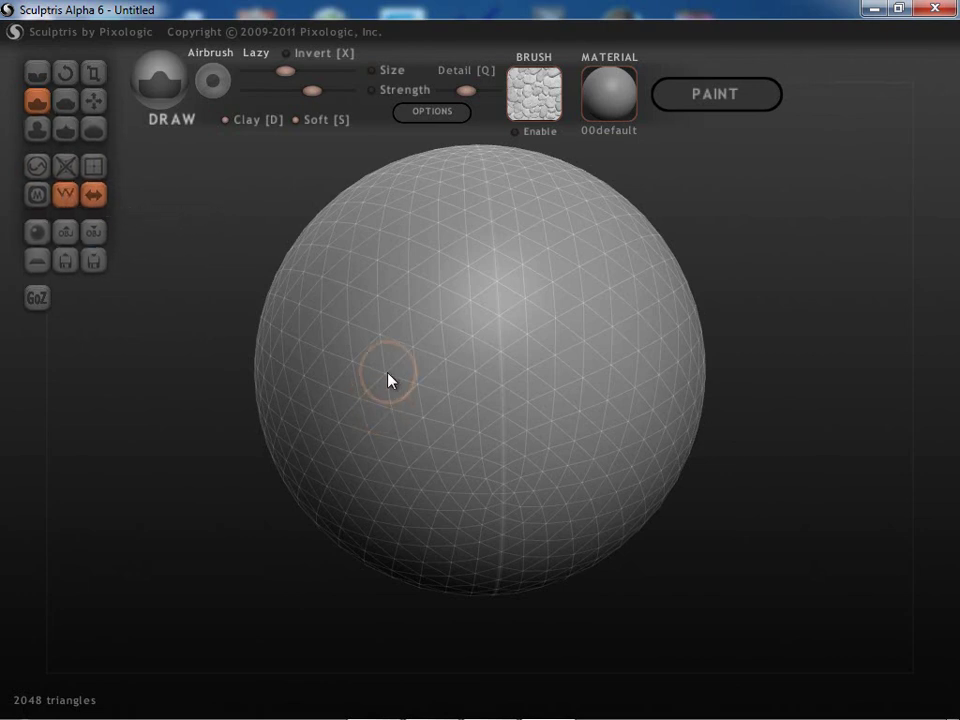
left_click(40, 168)
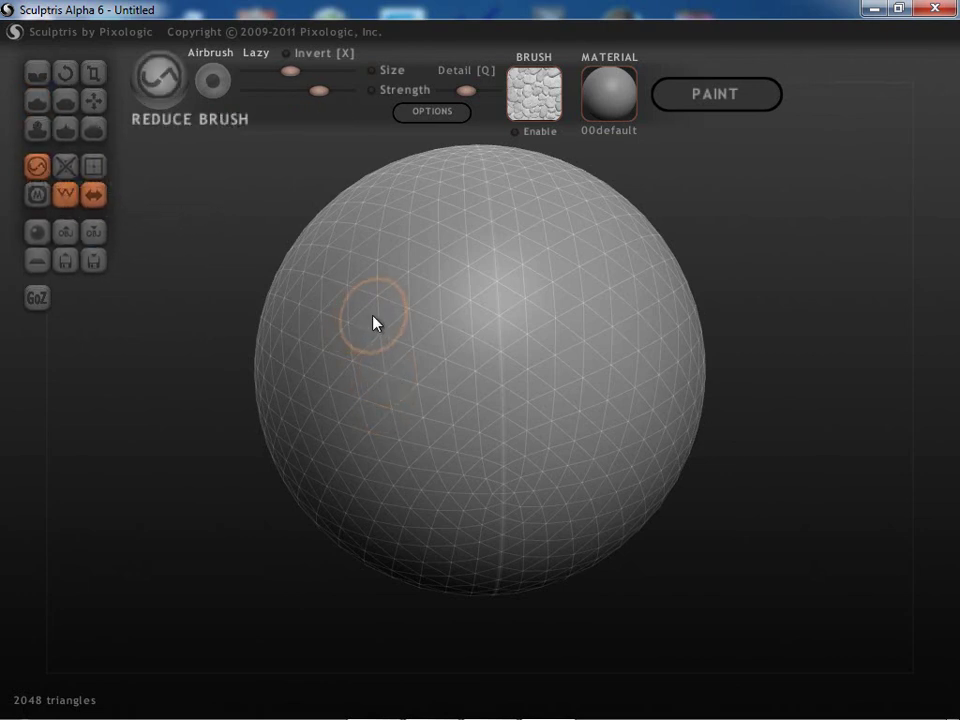
mouse_move(369, 328)
left_mouse_down()
mouse_move(296, 294)
mouse_move(324, 332)
mouse_move(399, 324)
mouse_move(437, 281)
mouse_move(478, 416)
mouse_move(352, 464)
left_mouse_up()
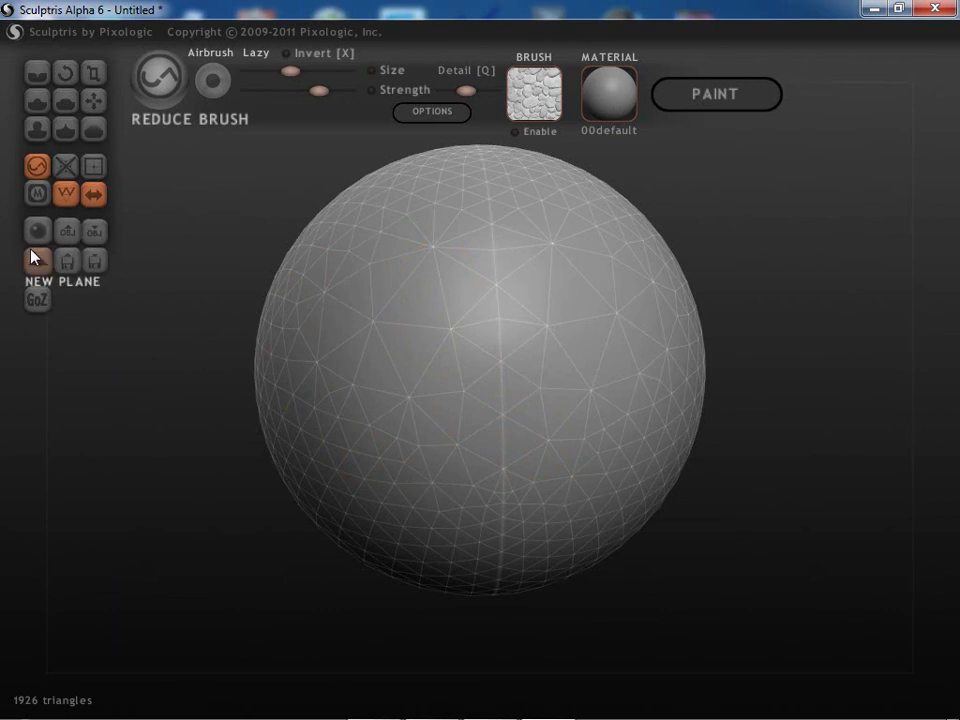
- Open the saved sculpture улыбка_2 as a new scene and hide the wireframe
left_click(66, 262)
left_click_drag(698, 212, 700, 410)
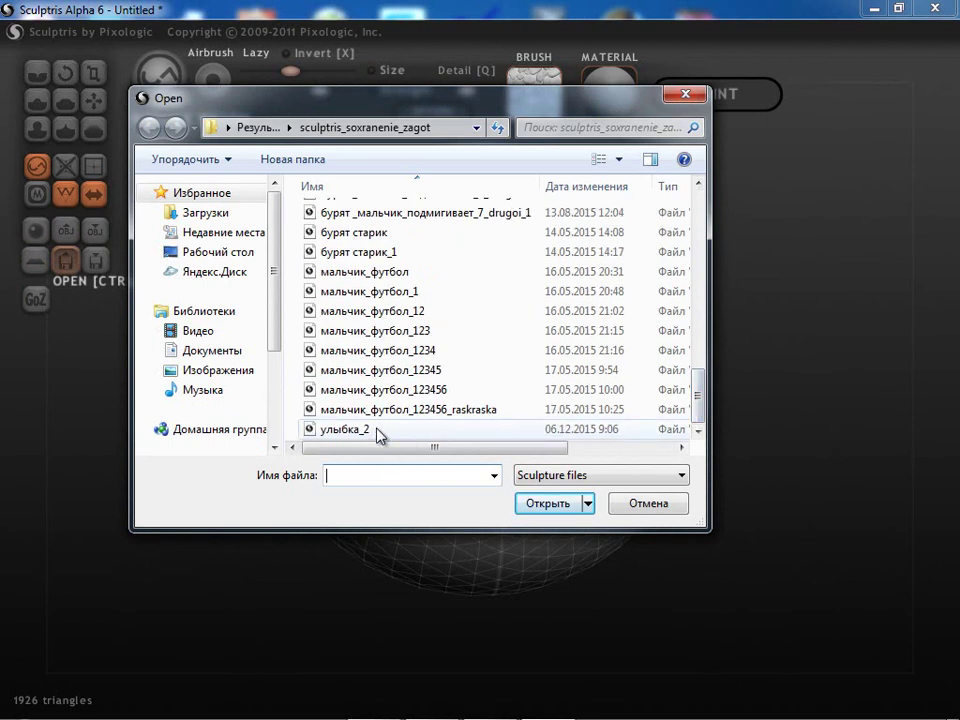
left_click(377, 430)
left_click(549, 505)
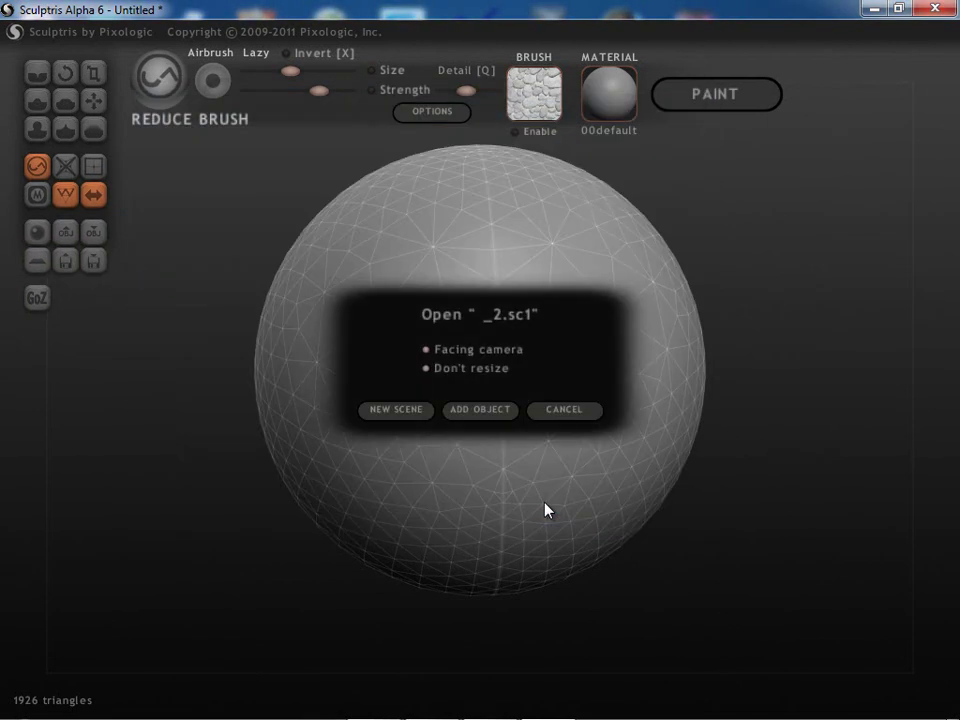
left_click(392, 413)
left_click(459, 441)
scroll(390, 457, "down", 5)
left_click_drag(155, 437, 160, 457)
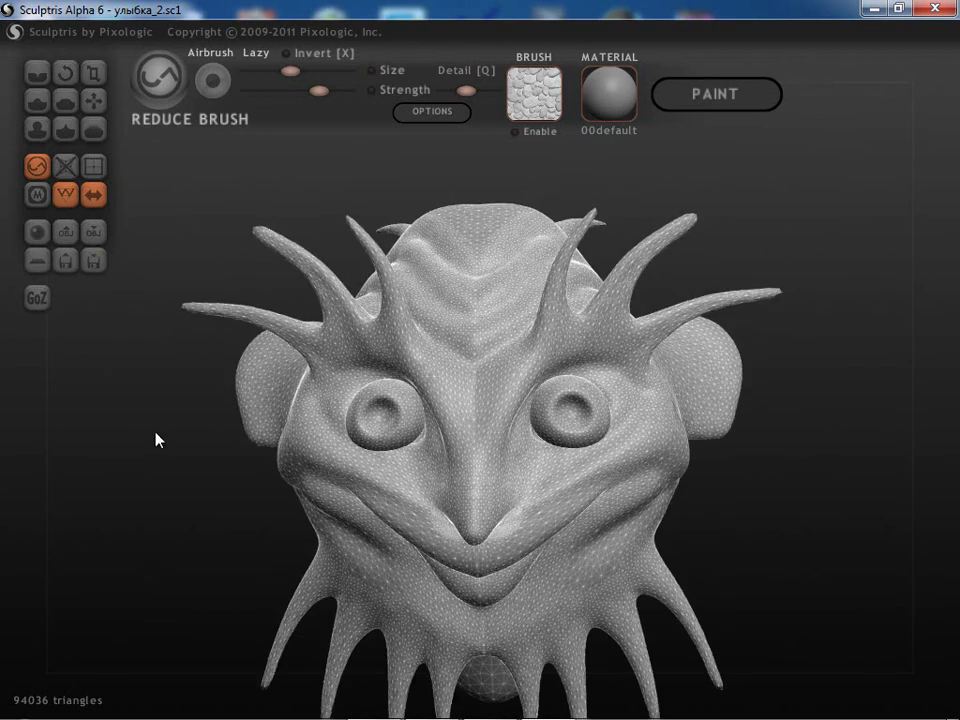
key("w")
- Mask a broad area across the back of the head with a reduced Mask brush size
left_click_drag(216, 559, 711, 551)
scroll(238, 558, "down", 2)
scroll(716, 536, "down", 3)
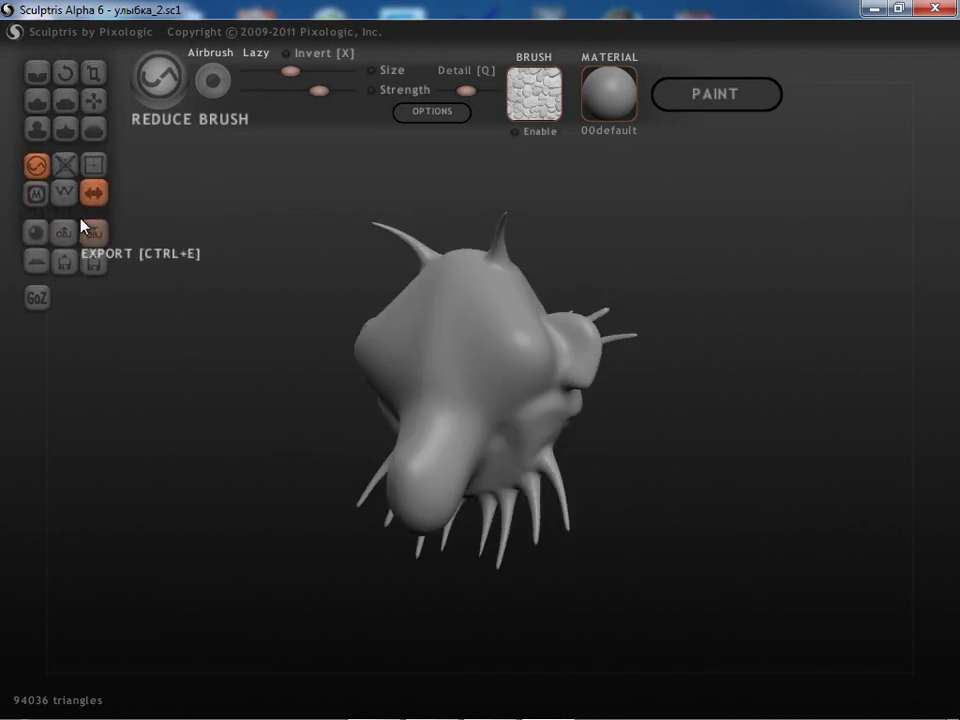
left_click(38, 195)
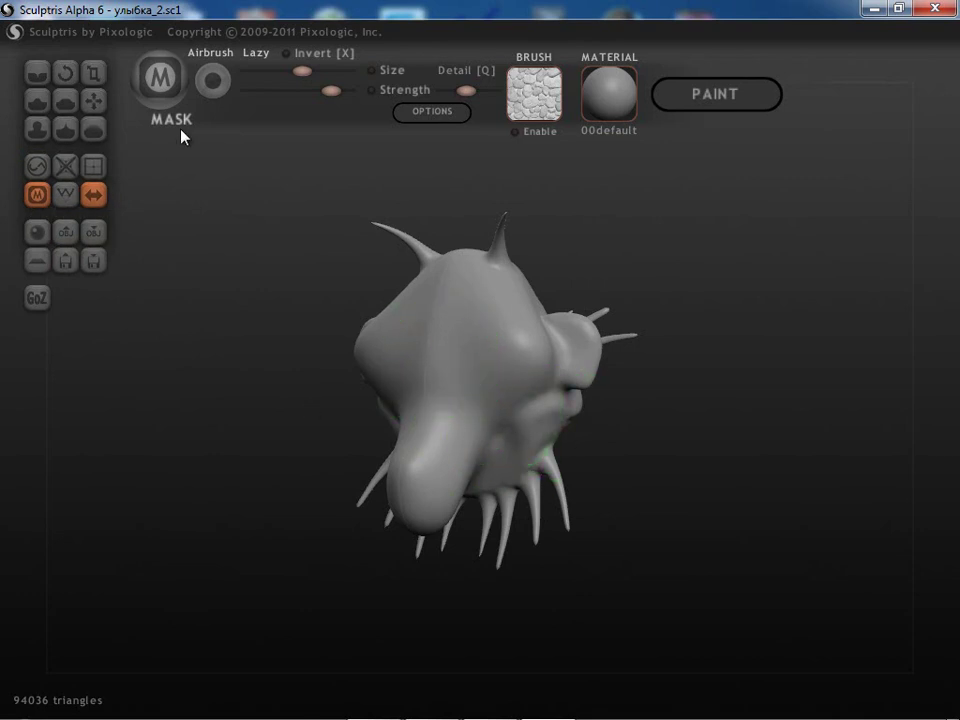
left_click_drag(289, 71, 284, 72)
mouse_move(482, 306)
left_mouse_down("ctrl")
mouse_move(500, 337)
mouse_move(503, 385)
mouse_move(470, 310)
mouse_move(492, 388)
mouse_move(457, 345)
mouse_move(451, 314)
mouse_move(466, 399)
mouse_move(429, 373)
mouse_move(431, 299)
mouse_move(415, 294)
mouse_move(455, 299)
mouse_move(461, 314)
mouse_move(459, 362)
mouse_move(435, 399)
left_mouse_up("ctrl")
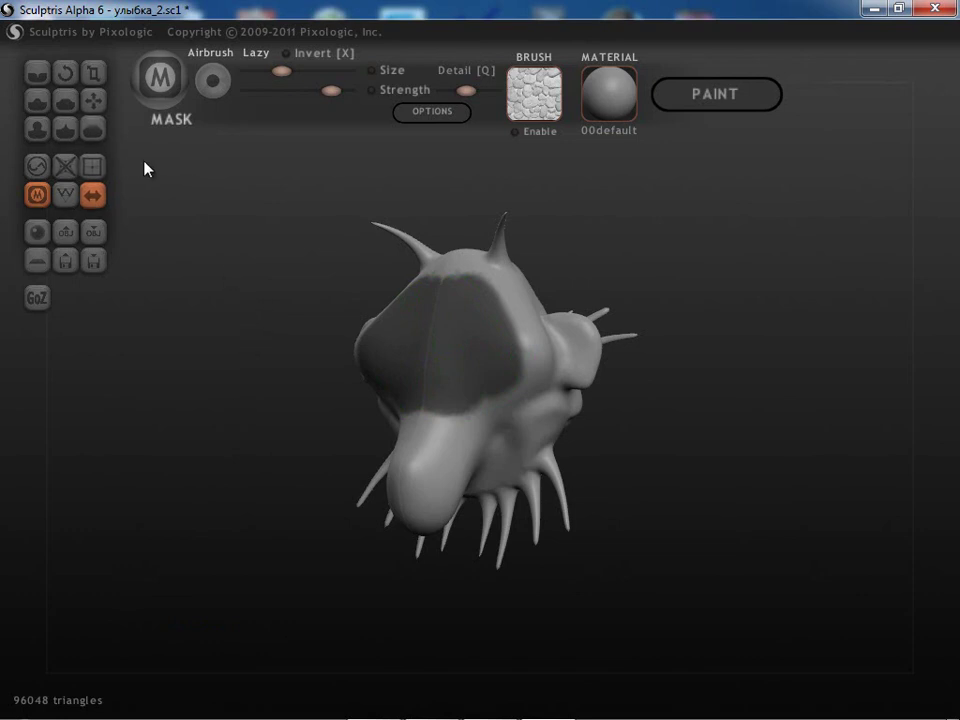
- Build up a raised rim around the masked area on the back of the head with the Draw brush
left_click(30, 105)
mouse_move(411, 424)
left_mouse_down()
mouse_move(474, 418)
mouse_move(511, 395)
mouse_move(527, 358)
mouse_move(512, 285)
mouse_move(459, 270)
left_mouse_up()
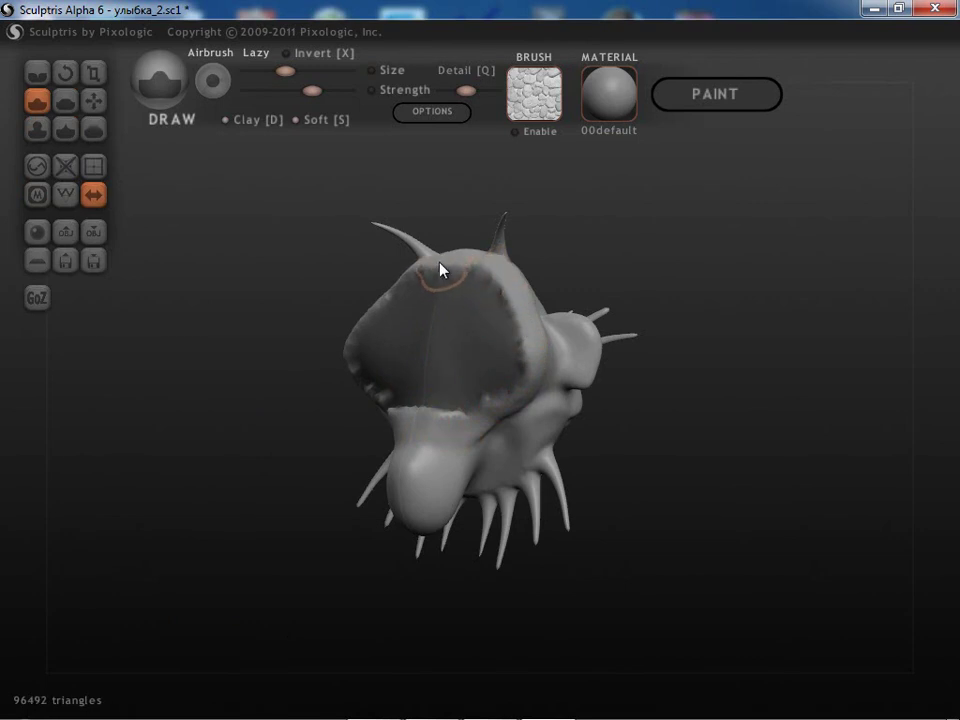
mouse_move(531, 302)
left_mouse_down()
mouse_move(539, 358)
mouse_move(524, 394)
mouse_move(486, 425)
mouse_move(403, 432)
left_mouse_up()
right_click_drag(403, 432, 456, 439)
mouse_move(456, 439)
left_mouse_down()
mouse_move(510, 431)
mouse_move(454, 486)
left_mouse_up()
mouse_move(454, 486)
right_mouse_down()
mouse_move(207, 598)
mouse_move(208, 611)
mouse_move(214, 574)
right_mouse_up()
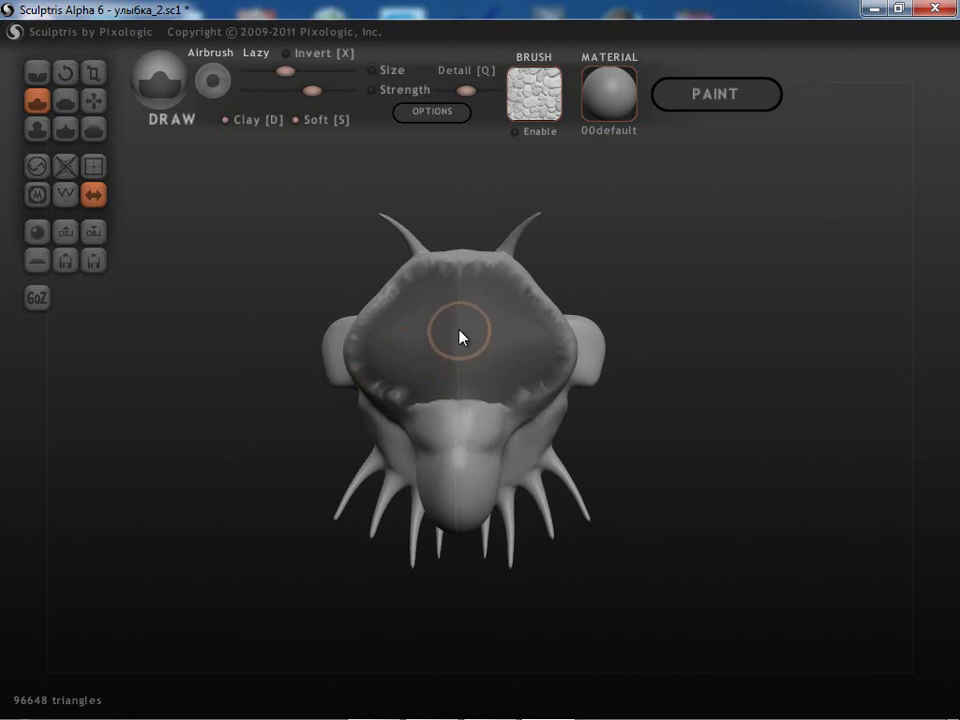
- Erase the mask in a round patch at the centre of the masked area
left_click(37, 194)
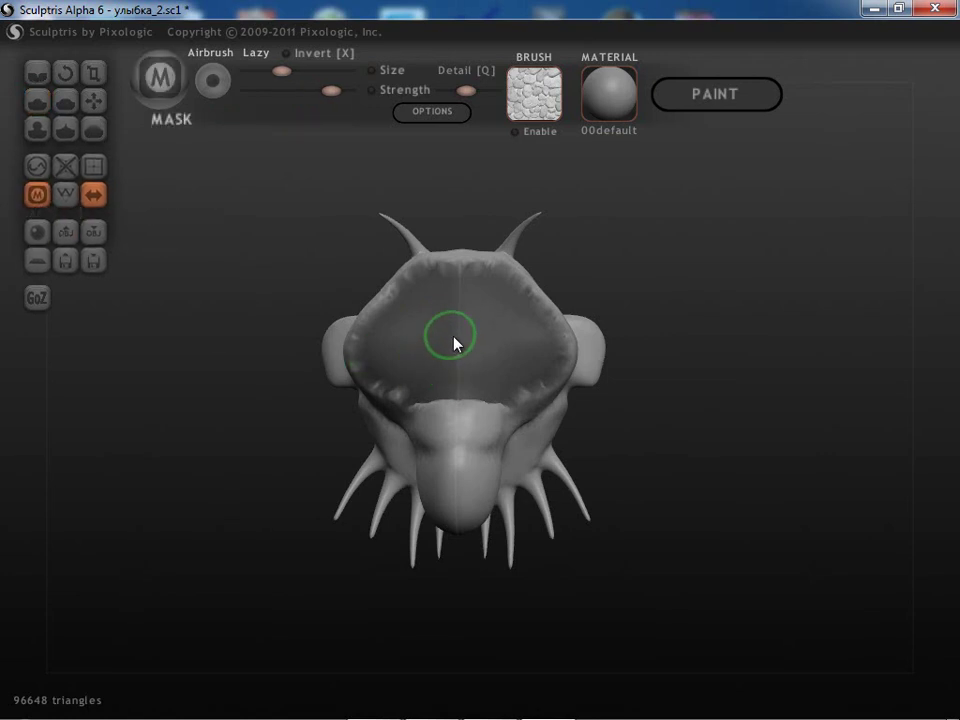
mouse_move(456, 341)
left_mouse_down()
mouse_move(480, 343)
mouse_move(452, 354)
mouse_move(455, 343)
mouse_move(439, 360)
mouse_move(452, 336)
mouse_move(476, 347)
mouse_move(435, 332)
mouse_move(463, 325)
left_mouse_up()
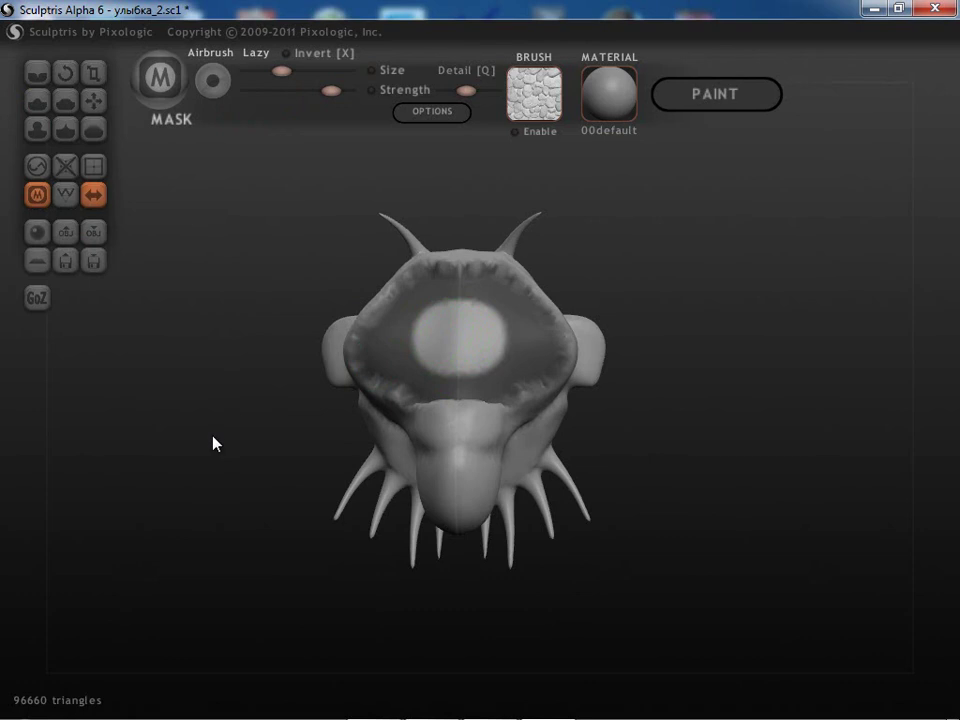
left_click_drag(214, 443, 212, 454)
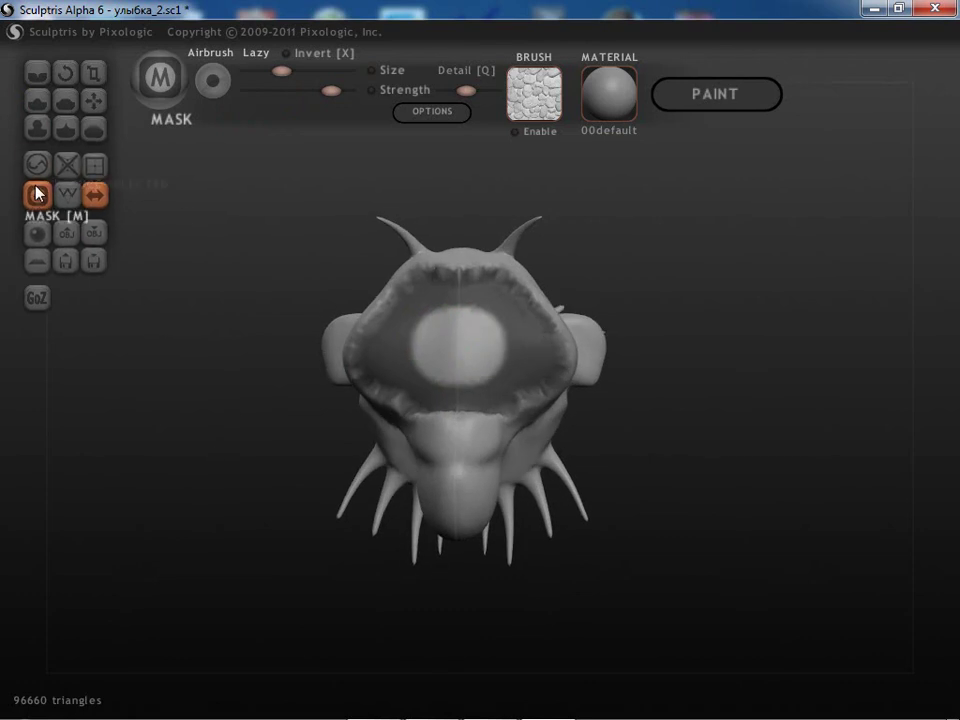
- Raise the unmasked round patch into a rounded bump with the Draw brush and smooth it
left_click(37, 100)
mouse_move(472, 358)
left_mouse_down()
mouse_move(437, 332)
mouse_move(482, 336)
mouse_move(484, 369)
mouse_move(448, 357)
mouse_move(440, 335)
mouse_move(462, 317)
mouse_move(484, 352)
mouse_move(459, 370)
mouse_move(440, 342)
mouse_move(454, 327)
mouse_move(474, 345)
mouse_move(462, 340)
mouse_move(459, 363)
mouse_move(442, 364)
mouse_move(430, 321)
mouse_move(487, 328)
mouse_move(489, 357)
mouse_move(454, 373)
mouse_move(444, 357)
mouse_move(452, 320)
mouse_move(427, 329)
mouse_move(455, 314)
mouse_move(473, 320)
mouse_move(452, 350)
left_mouse_up()
mouse_move(287, 499)
left_mouse_down()
mouse_move(221, 542)
mouse_move(253, 506)
mouse_move(282, 520)
mouse_move(193, 448)
left_mouse_up()
left_click(93, 129)
mouse_move(405, 363)
left_mouse_down()
mouse_move(418, 302)
mouse_move(403, 358)
mouse_move(416, 293)
mouse_move(454, 346)
mouse_move(427, 280)
mouse_move(484, 279)
mouse_move(512, 332)
left_mouse_up()
left_click_drag(375, 450, 306, 520)
left_click_drag(246, 553, 212, 557)
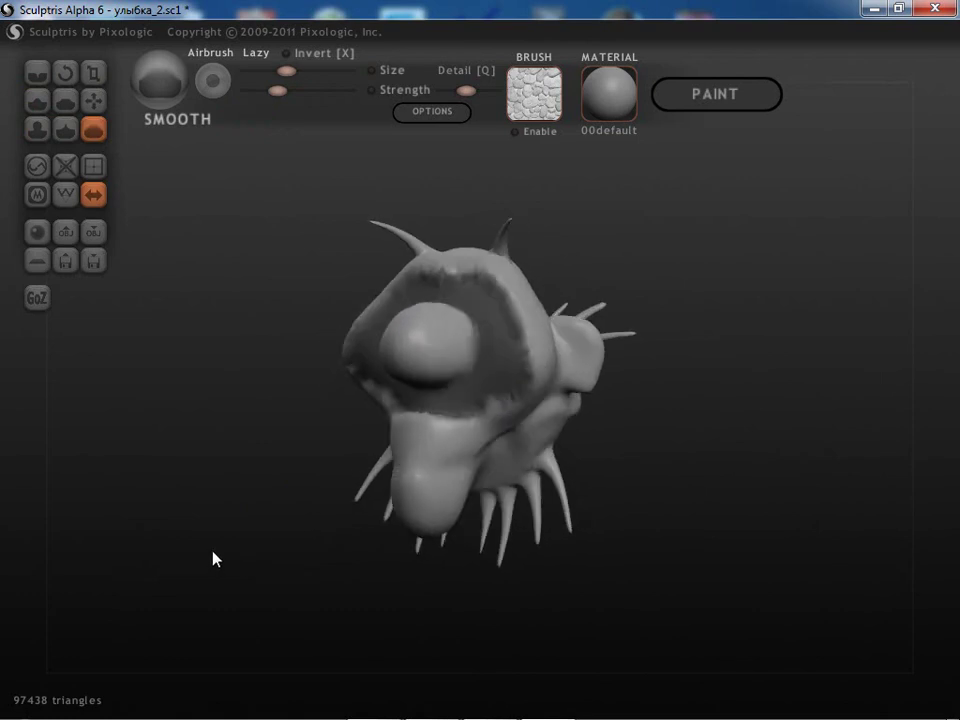
left_click_drag(236, 510, 265, 520)
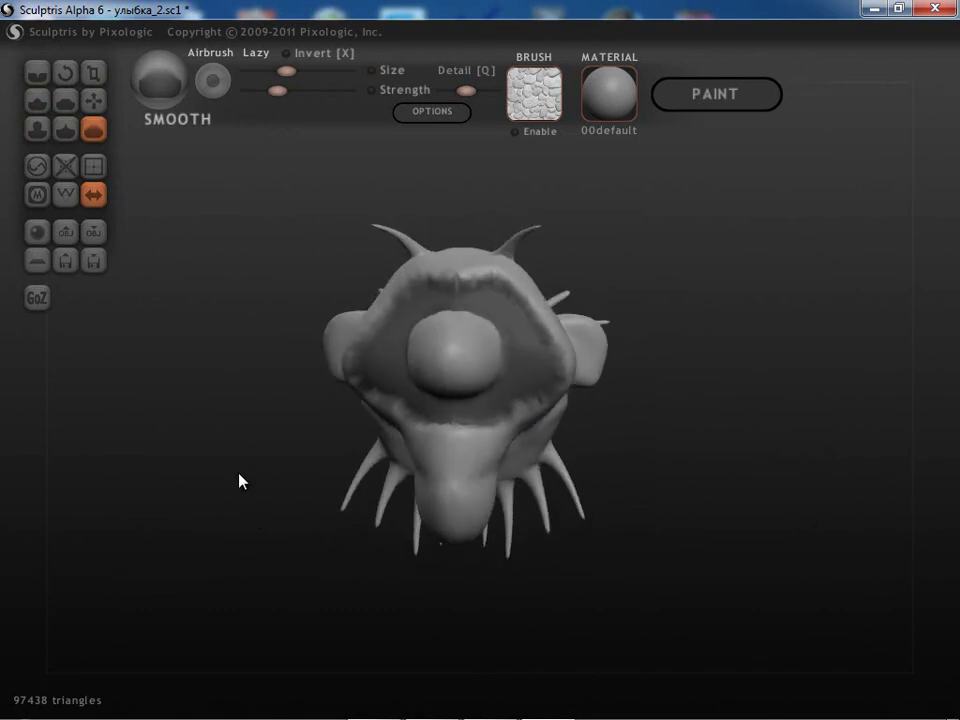
- Invert the mask on the head several times, ending on the original masked area
left_click(253, 418, "ctrl")
mouse_move(253, 435)
left_mouse_down()
mouse_move(281, 450)
mouse_move(298, 431)
mouse_move(330, 439)
mouse_move(333, 451)
mouse_move(244, 435)
left_mouse_up()
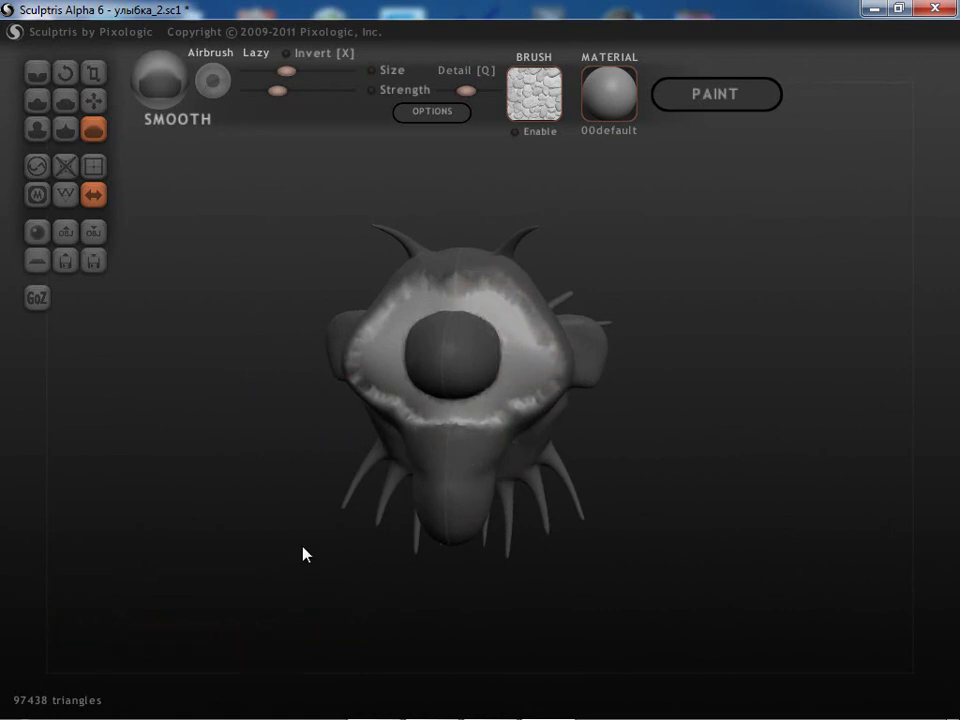
left_click(246, 482, "ctrl")
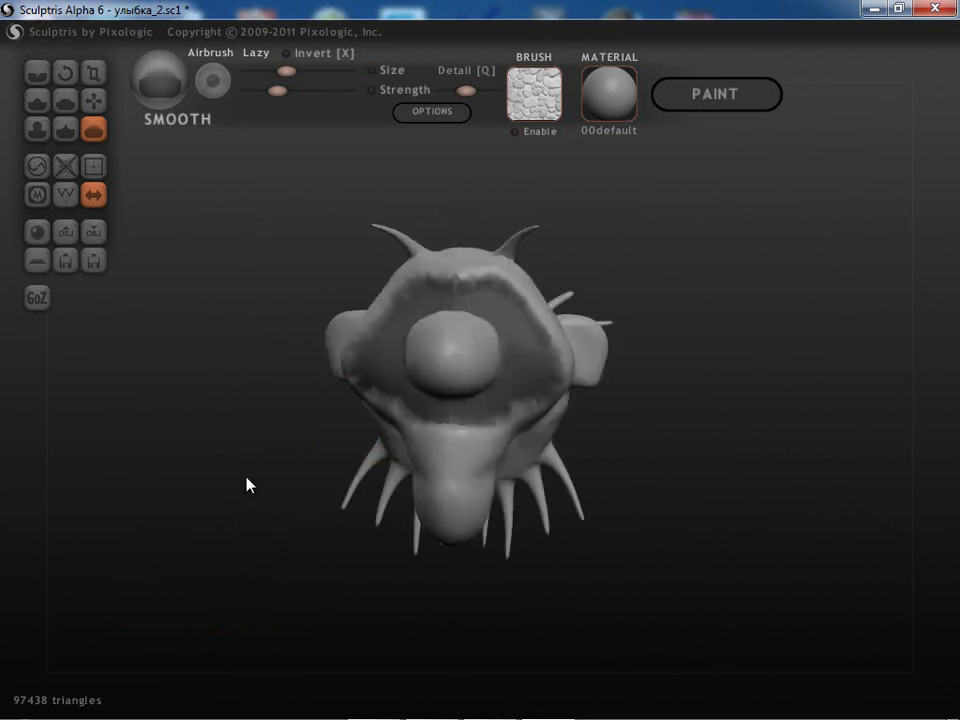
left_click(224, 490, "ctrl")
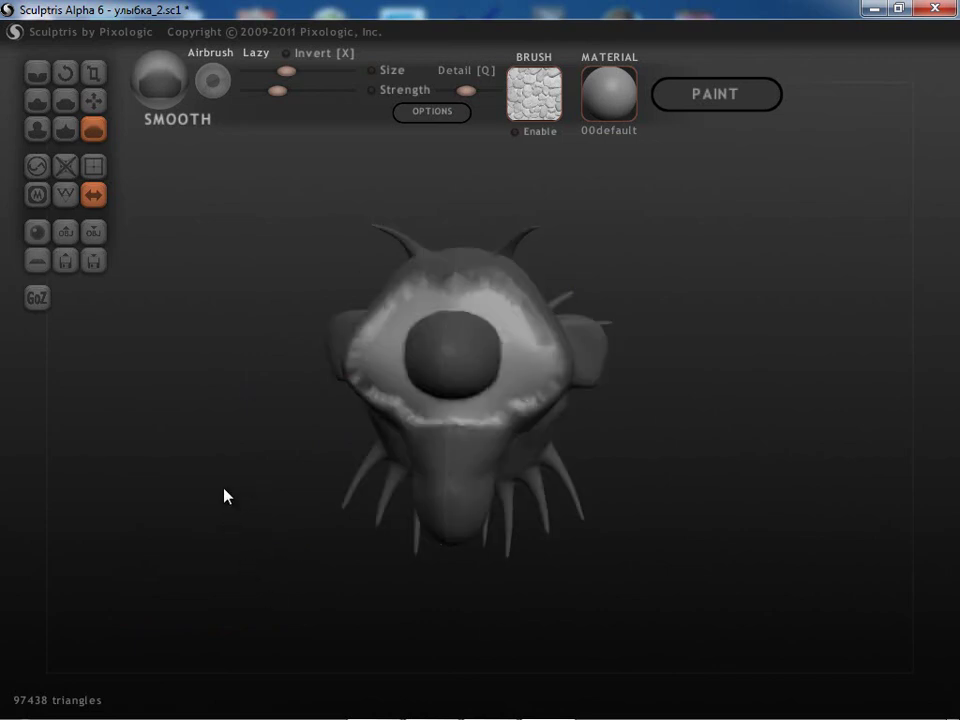
left_click(243, 484, "ctrl")
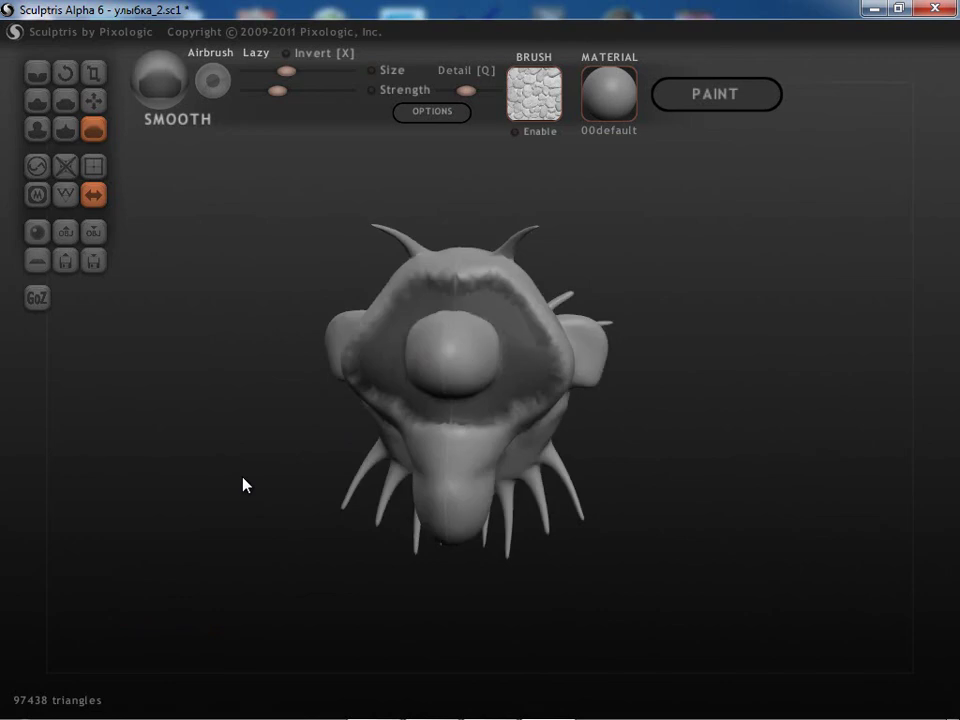
- Clear the mask from the head
mouse_move(228, 490)
left_mouse_down()
mouse_move(296, 512)
mouse_move(311, 482)
mouse_move(218, 490)
left_mouse_up()
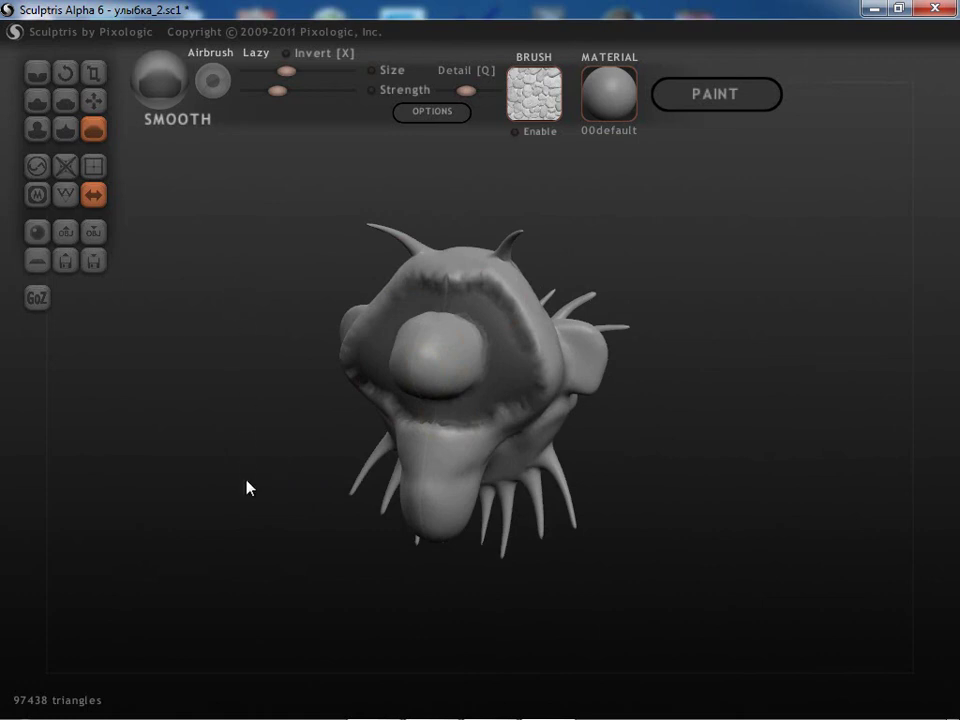
key("ctrl+z")
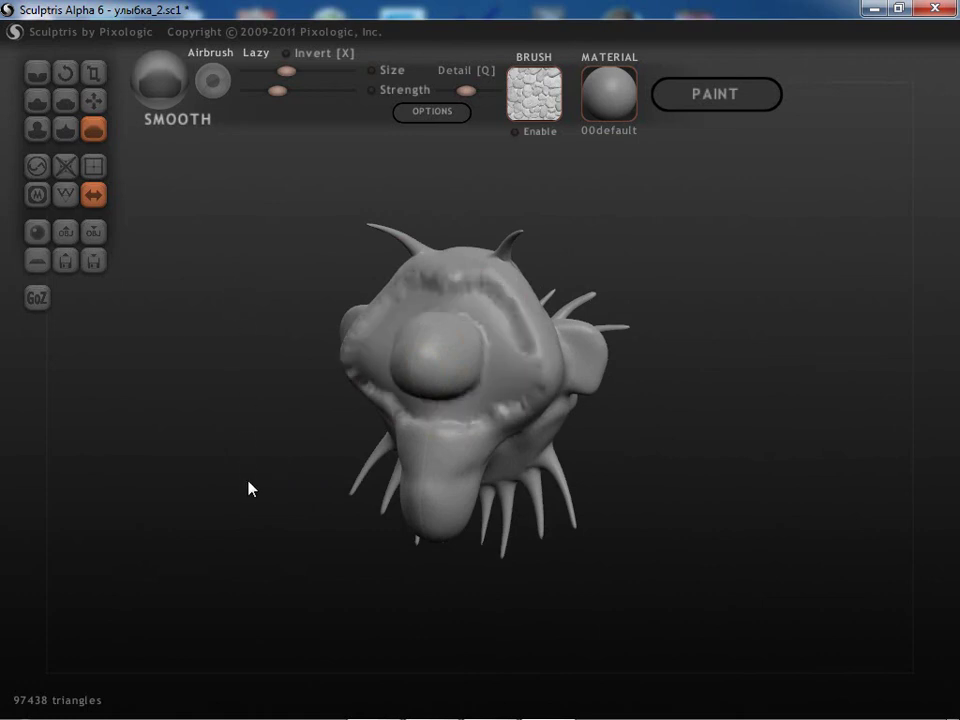
mouse_move(219, 481)
left_mouse_down()
mouse_move(302, 508)
mouse_move(426, 463)
mouse_move(523, 446)
mouse_move(282, 451)
mouse_move(240, 506)
left_mouse_up()
left_click_drag(184, 279, 281, 424)
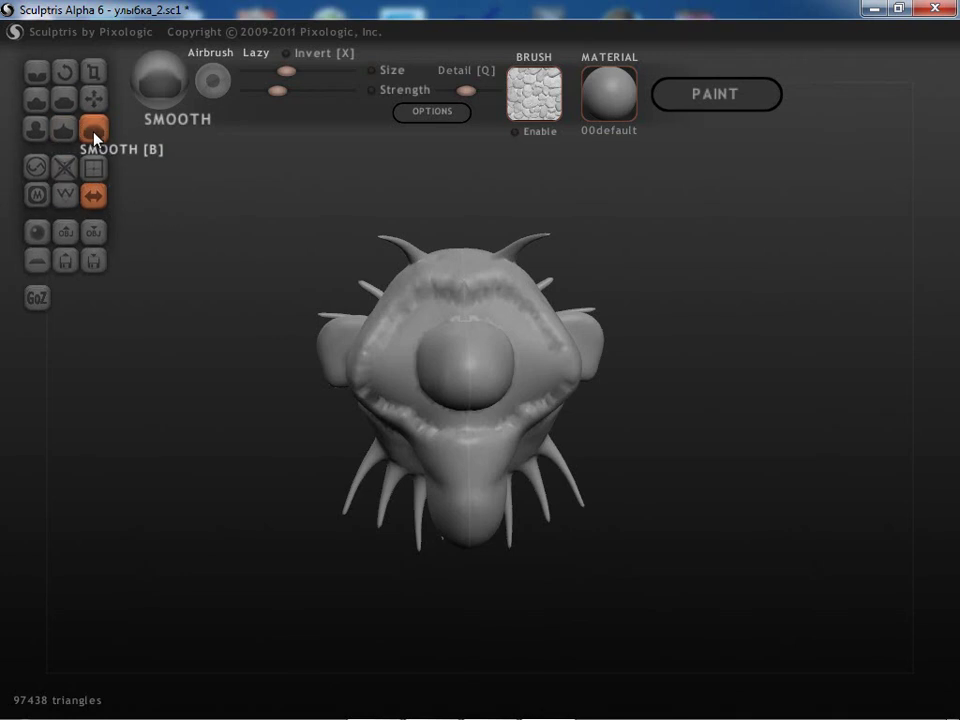
- Smooth the rough ridges around the bump and across the back of the head
mouse_move(420, 311)
left_mouse_down()
mouse_move(450, 284)
mouse_move(514, 301)
mouse_move(555, 361)
mouse_move(540, 398)
mouse_move(489, 434)
mouse_move(438, 436)
mouse_move(406, 382)
mouse_move(413, 349)
mouse_move(446, 331)
left_mouse_up()
mouse_move(330, 600)
left_mouse_down()
mouse_move(180, 527)
mouse_move(424, 411)
left_mouse_up()
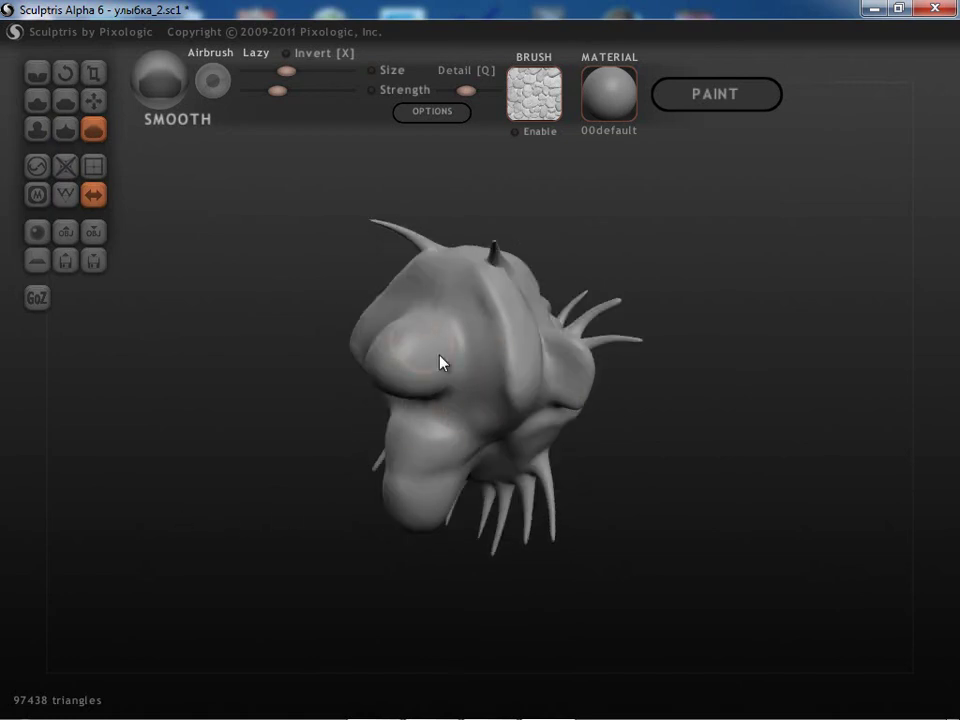
left_click_drag(226, 508, 375, 354)
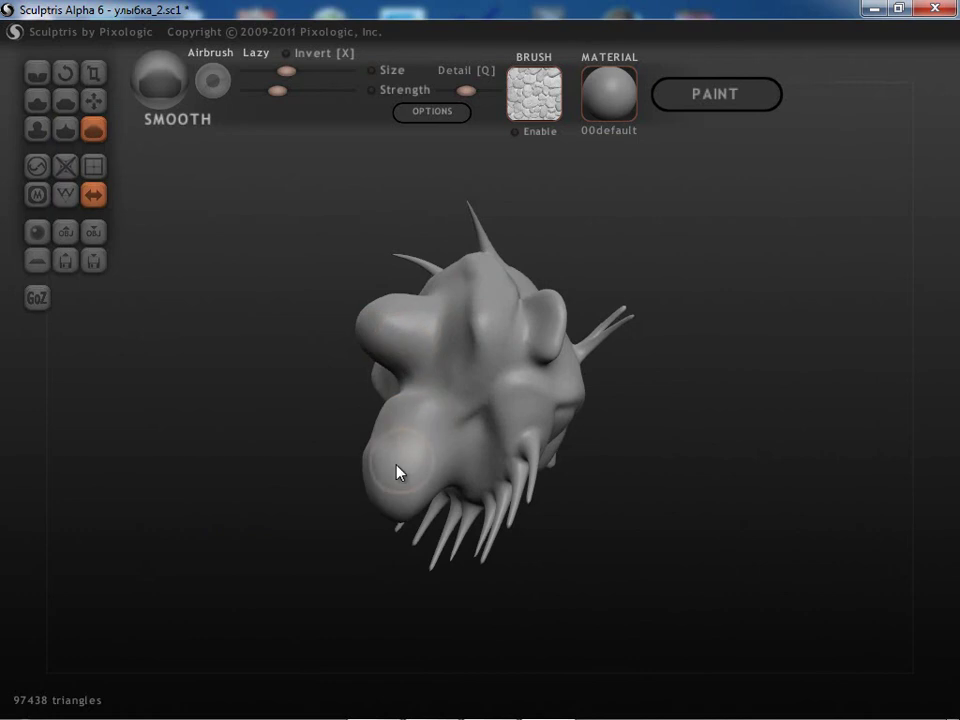
mouse_move(244, 590)
left_mouse_down()
mouse_move(418, 636)
mouse_move(489, 613)
mouse_move(319, 626)
left_mouse_up()
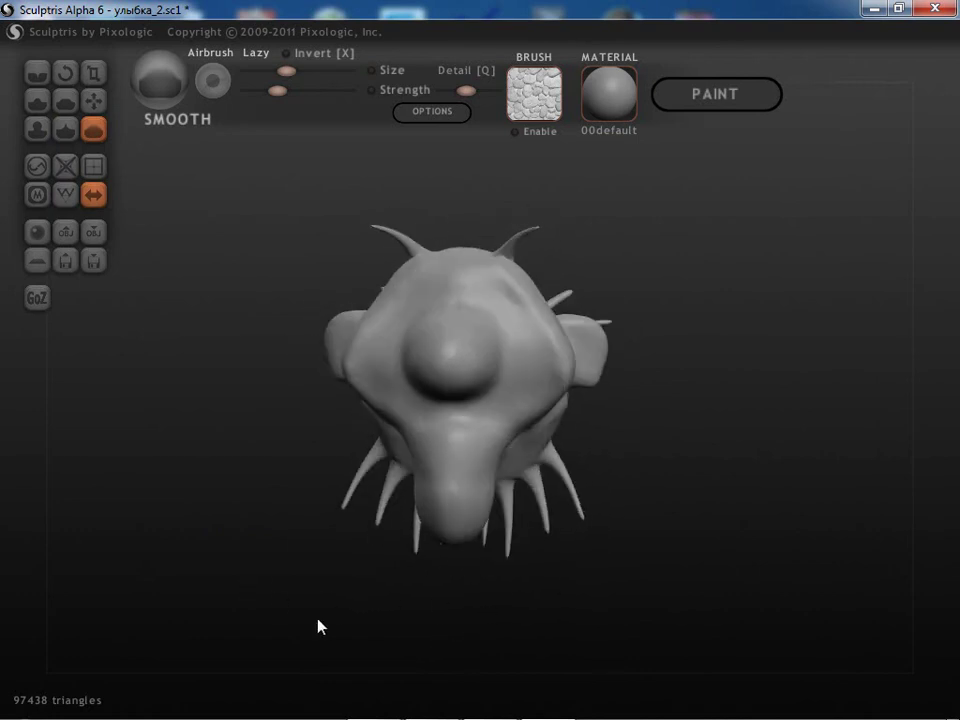
left_click_drag(414, 514, 333, 546)
mouse_move(140, 300)
left_mouse_down()
mouse_move(178, 379)
mouse_move(130, 310)
left_mouse_up()
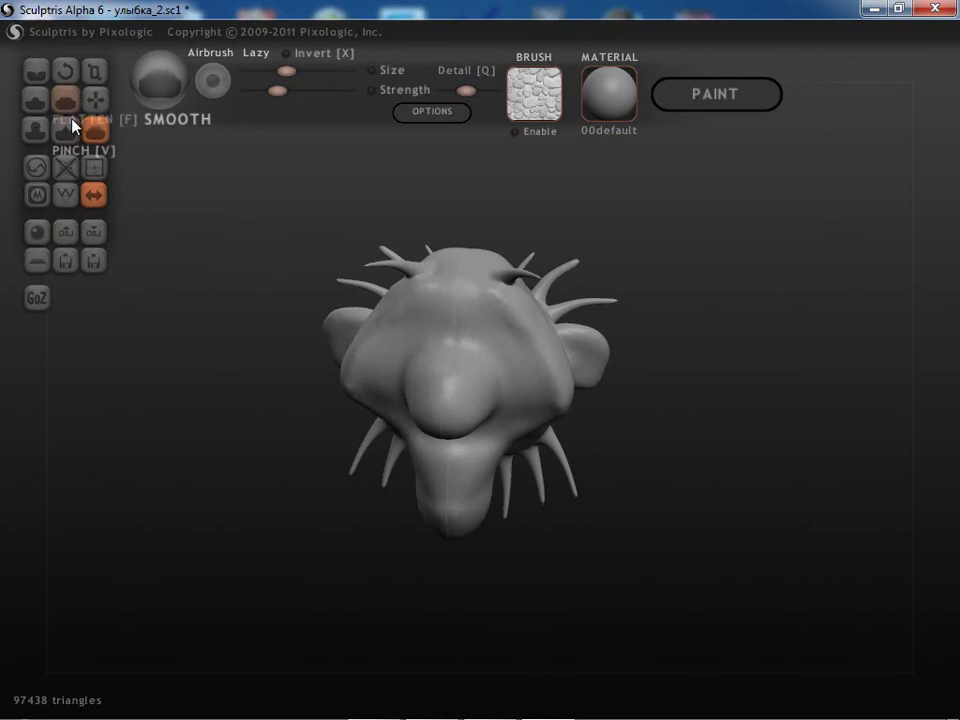
- Enlarge the Grab brush and pull the bump on the back of the head out into a longer protrusion
left_click_drag(305, 430, 354, 572)
left_click(93, 101)
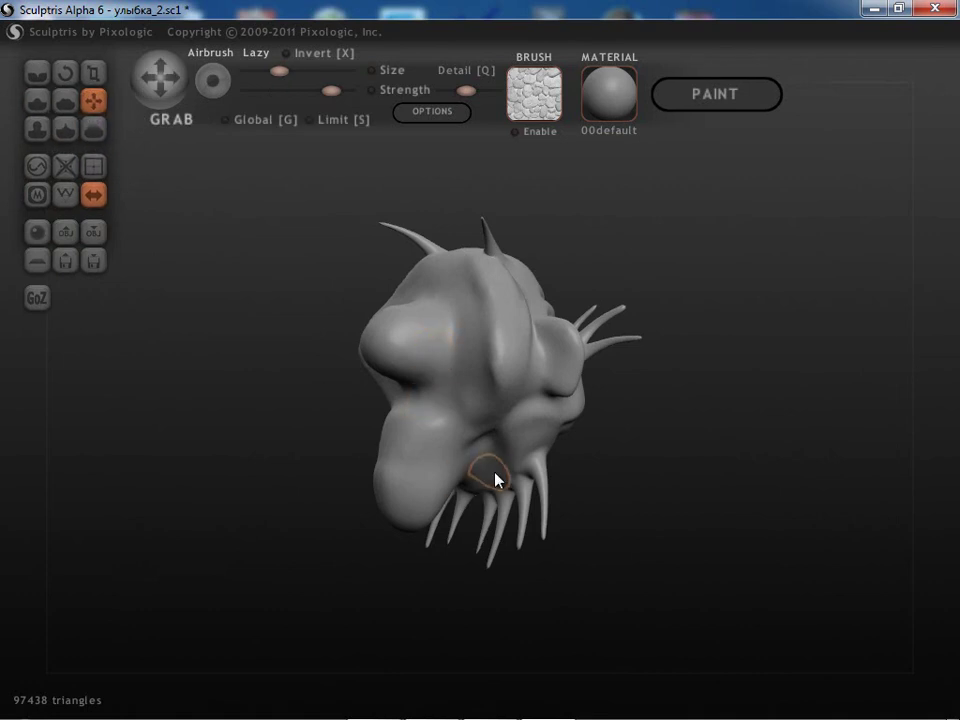
key("space")
left_click_drag(479, 404, 484, 354)
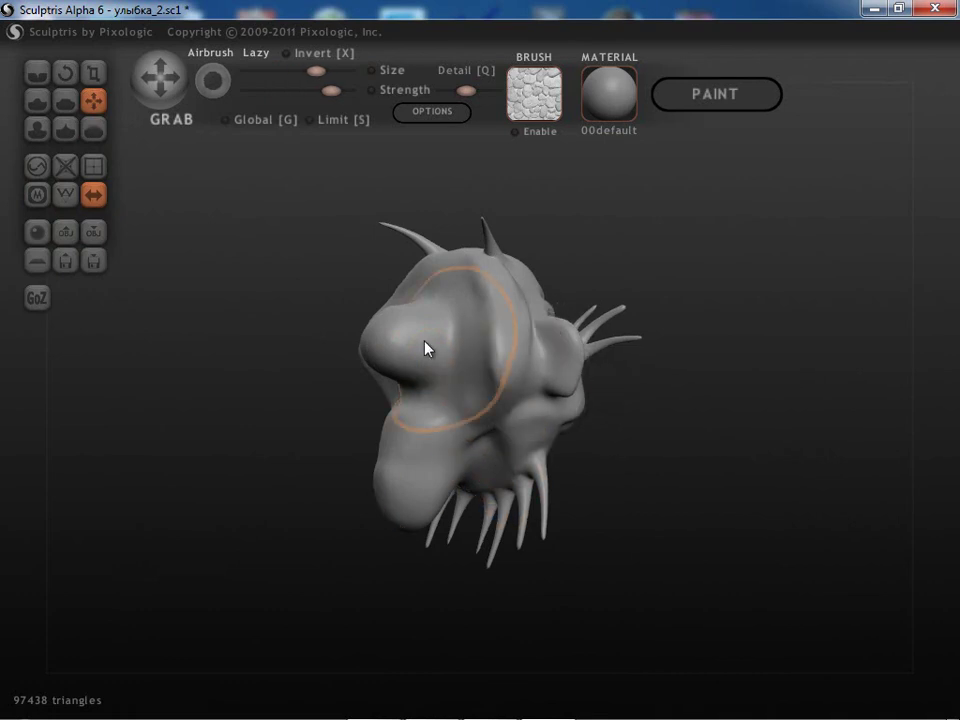
mouse_move(405, 334)
left_mouse_down()
mouse_move(276, 326)
mouse_move(325, 492)
mouse_move(408, 451)
mouse_move(431, 522)
left_mouse_up()
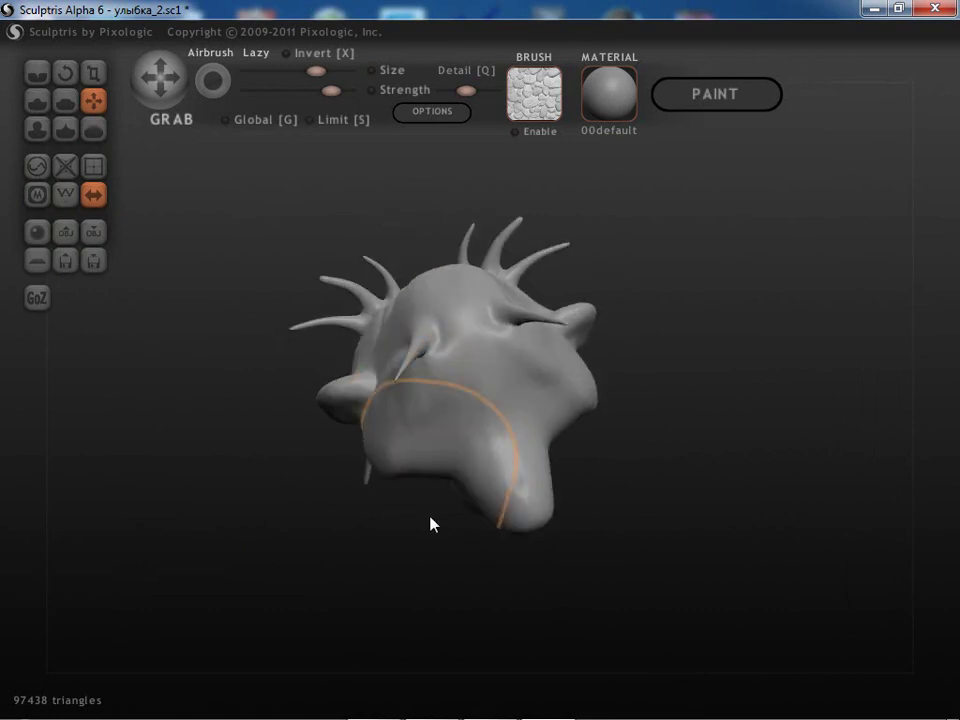
mouse_move(279, 546)
left_mouse_down()
mouse_move(225, 433)
mouse_move(429, 360)
left_mouse_up()
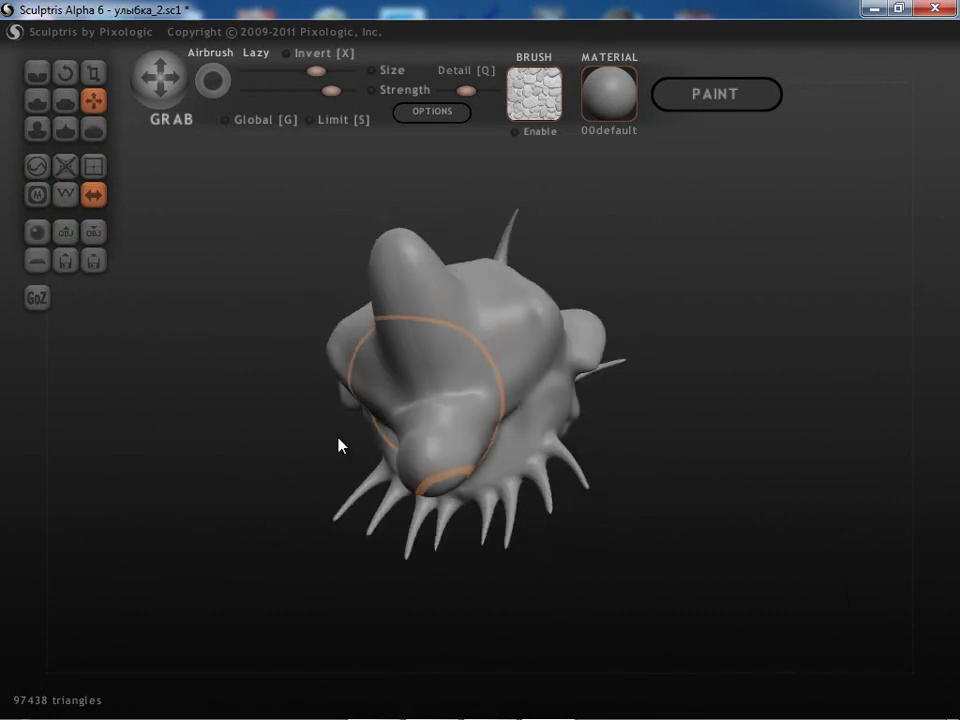
left_click_drag(397, 430, 178, 542)
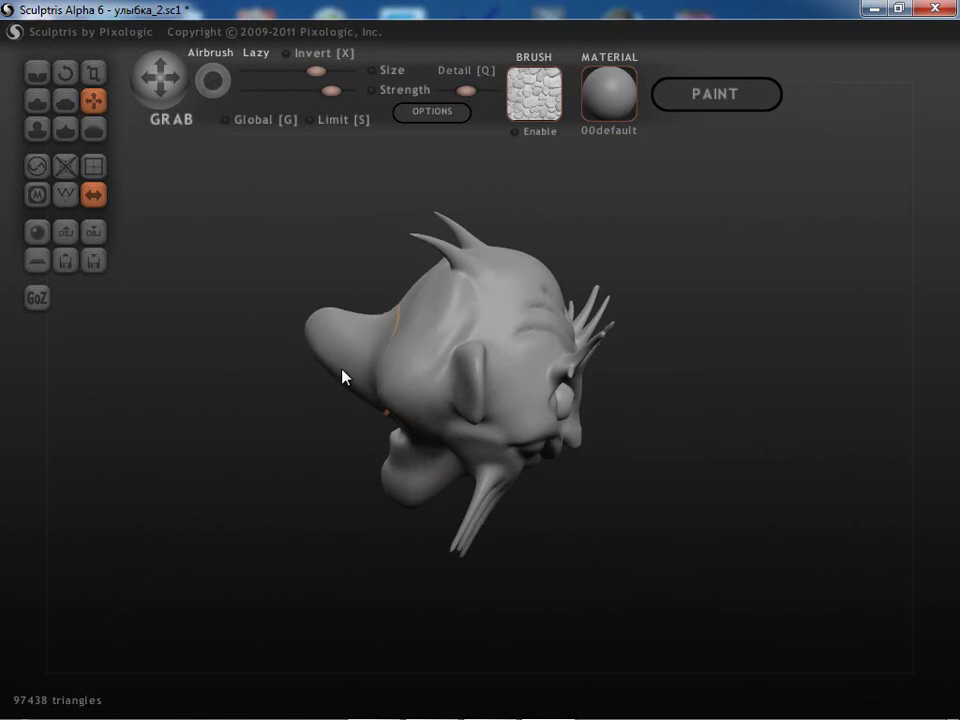
left_click_drag(287, 401, 167, 354)
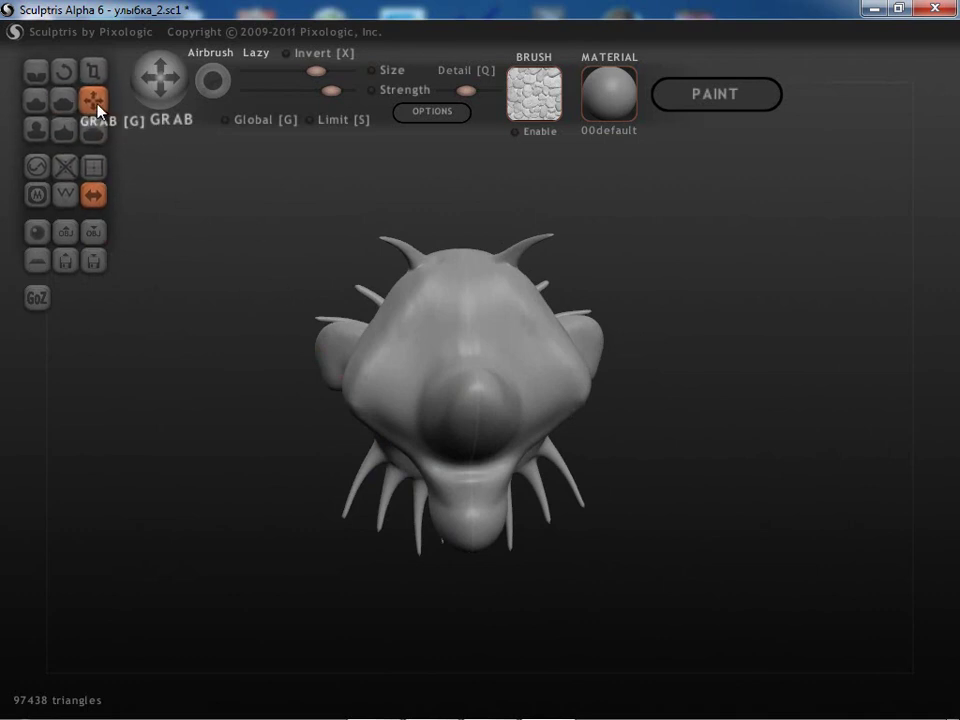
- Carve a mirrored pair of round, eye-like hollows above the protrusion on the back of the head with the inverted Draw brush
left_click(38, 102)
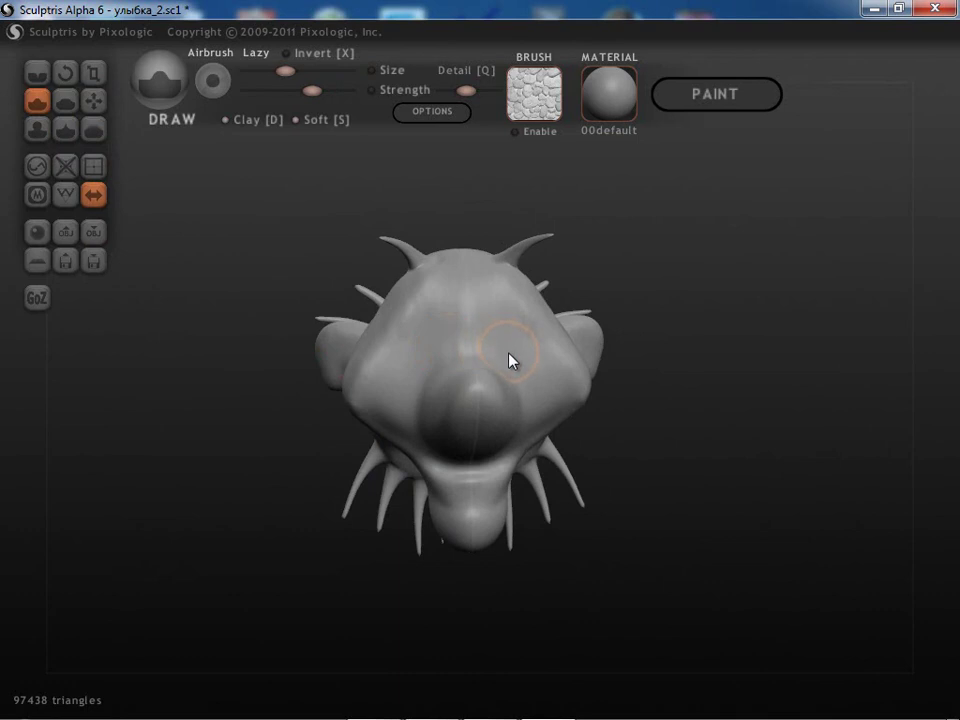
left_click_drag(514, 354, 514, 354, "alt")
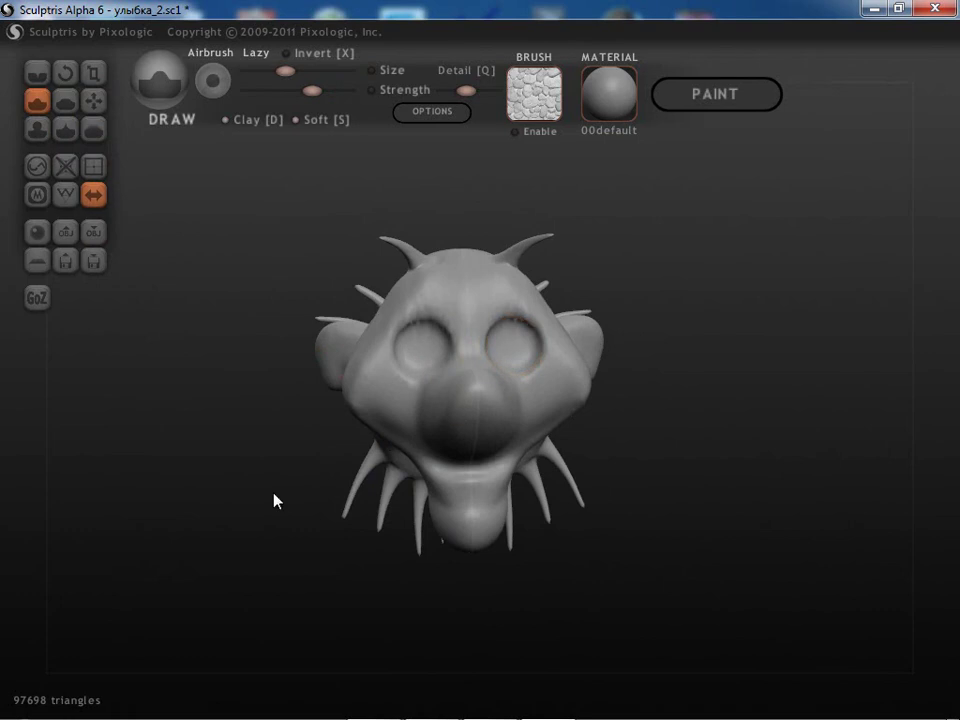
mouse_move(229, 510)
left_mouse_down()
mouse_move(118, 476)
mouse_move(60, 486)
mouse_move(279, 540)
mouse_move(234, 480)
mouse_move(208, 506)
mouse_move(118, 495)
mouse_move(277, 549)
mouse_move(165, 531)
mouse_move(171, 564)
mouse_move(190, 470)
left_mouse_up()
left_click_drag(181, 254, 264, 414)
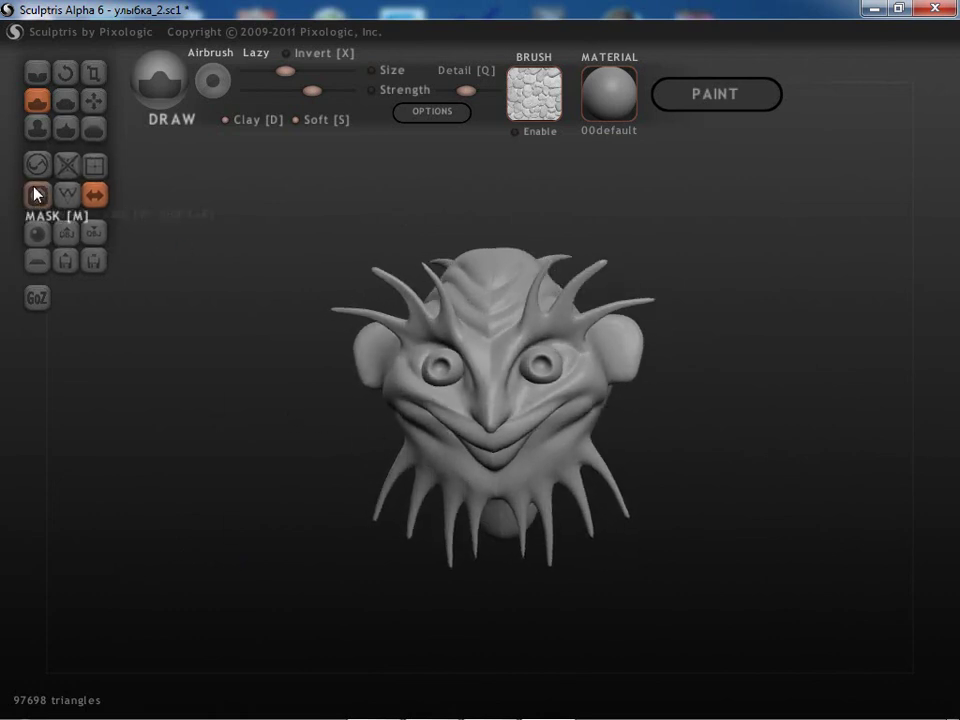
- Hide the lower back area of the head around the lower protrusion
left_click_drag(210, 406, 370, 420)
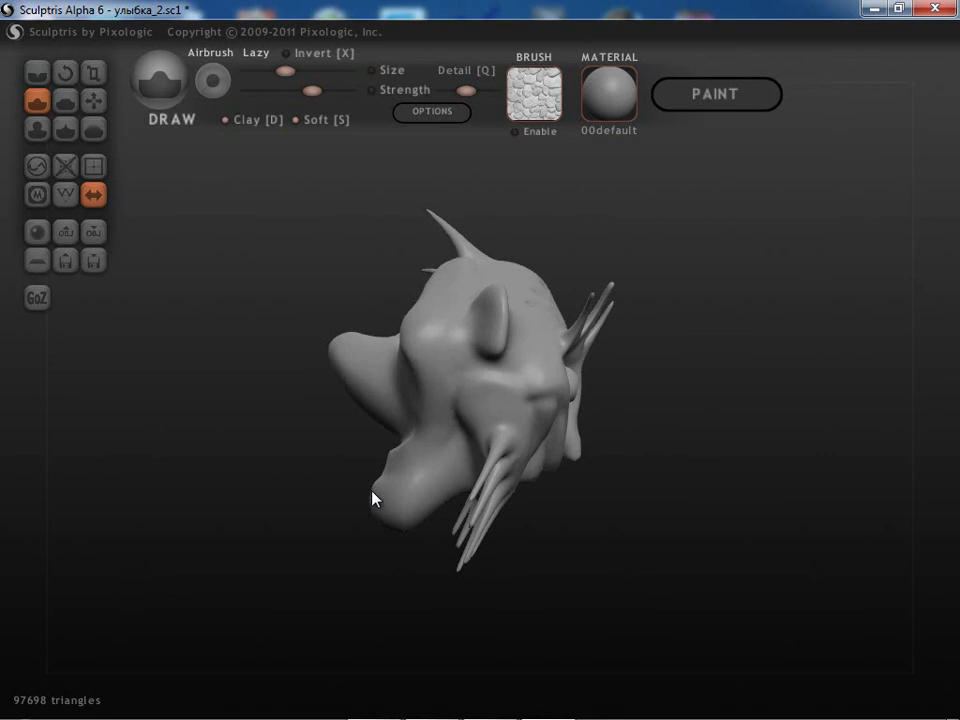
left_click_drag(286, 428, 450, 553, "ctrl+alt+shift")
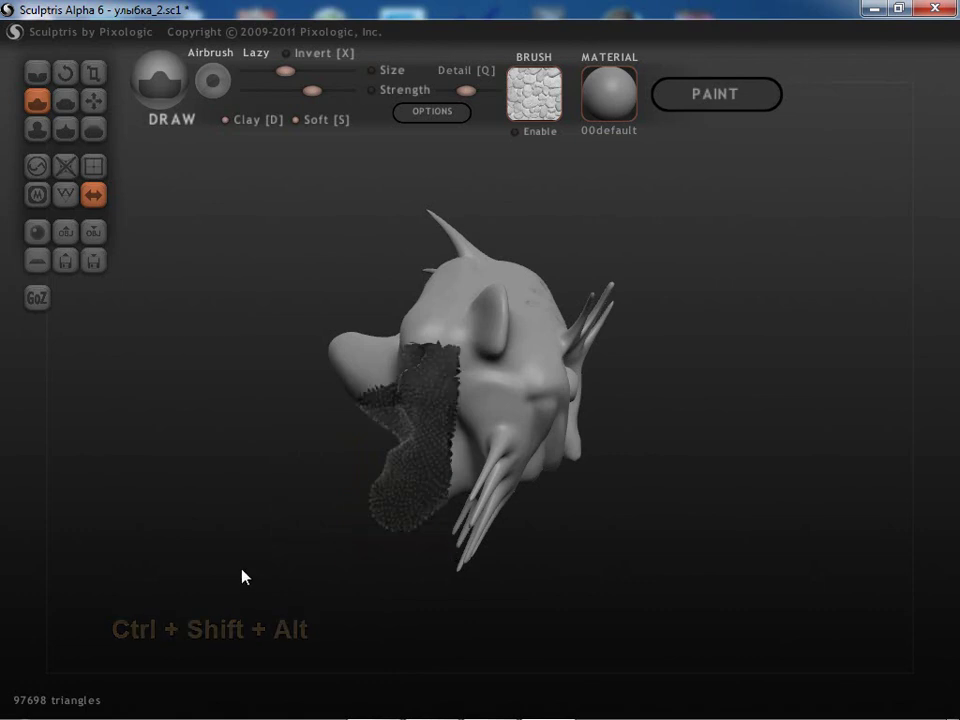
left_click_drag(242, 574, 364, 570)
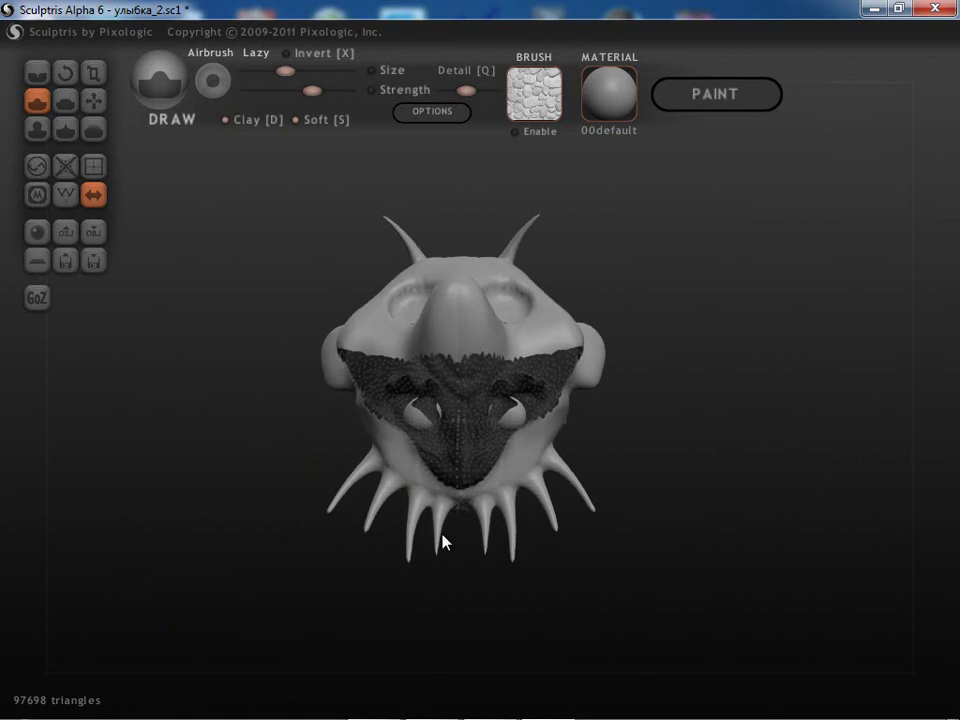
left_click_drag(321, 604, 320, 578)
left_click_drag(407, 536, 274, 611)
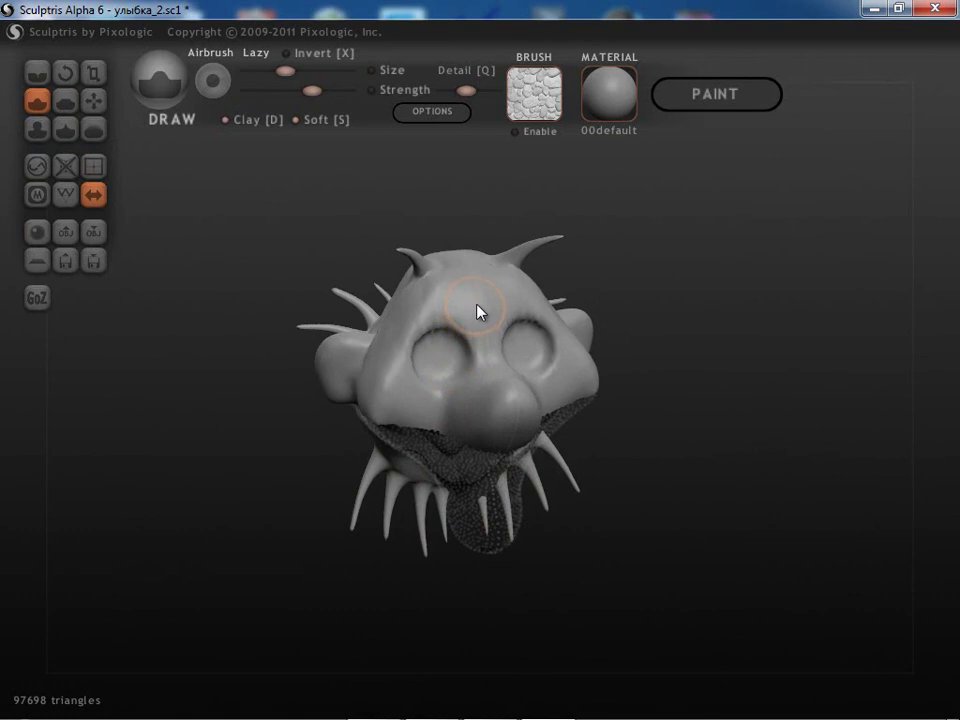
- Reduce the Draw brush size and build up thick lumps on the innermost chin spikes through the hidden area
key("space")
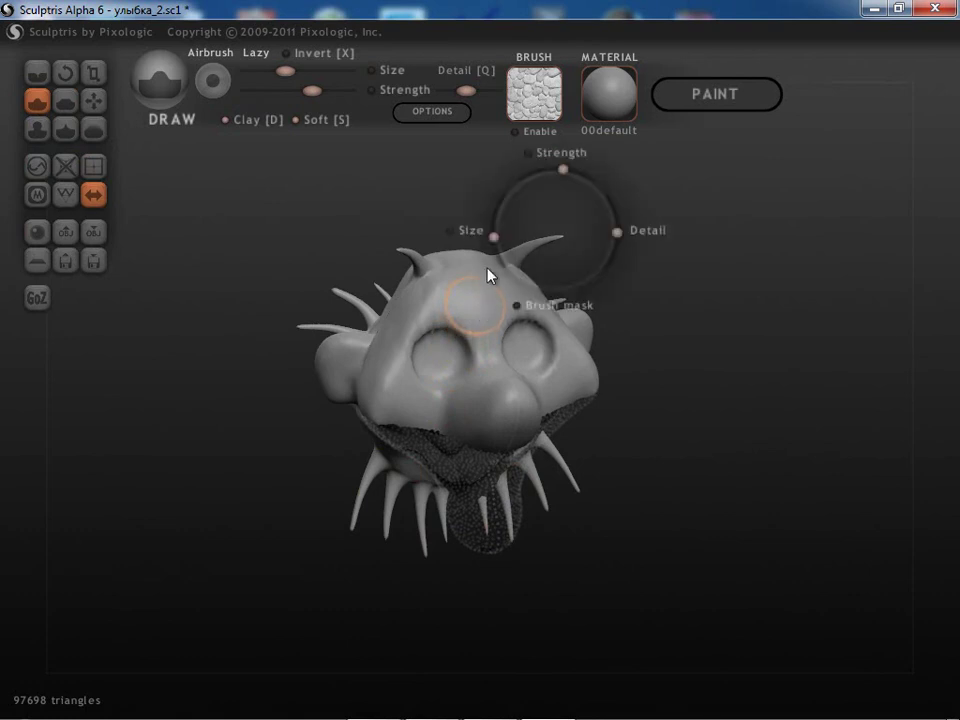
left_click_drag(491, 238, 503, 285)
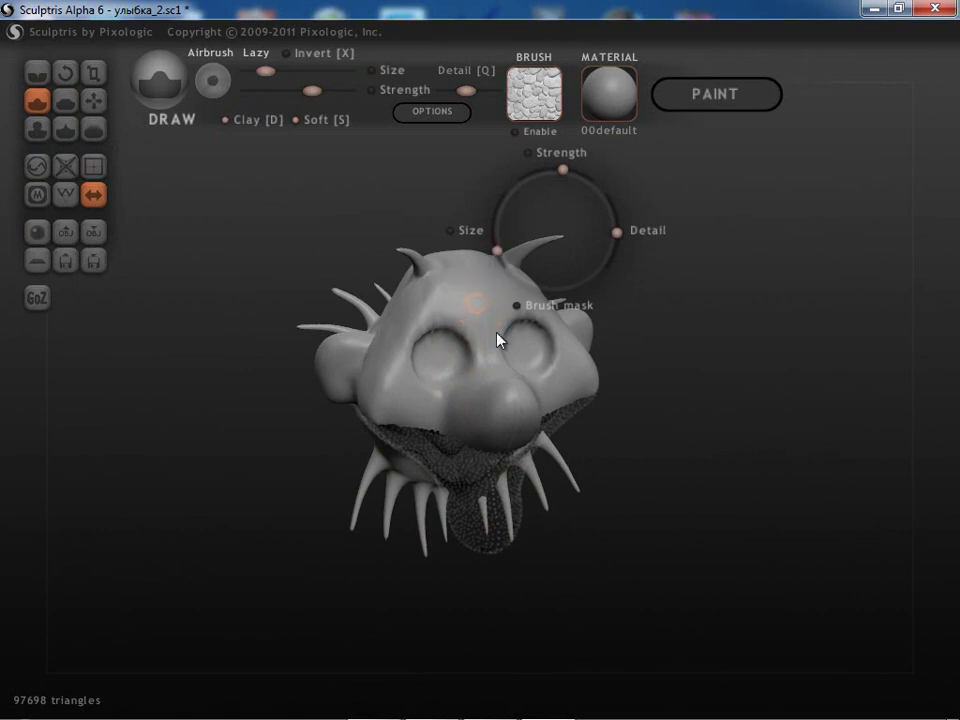
left_click_drag(326, 632, 300, 636)
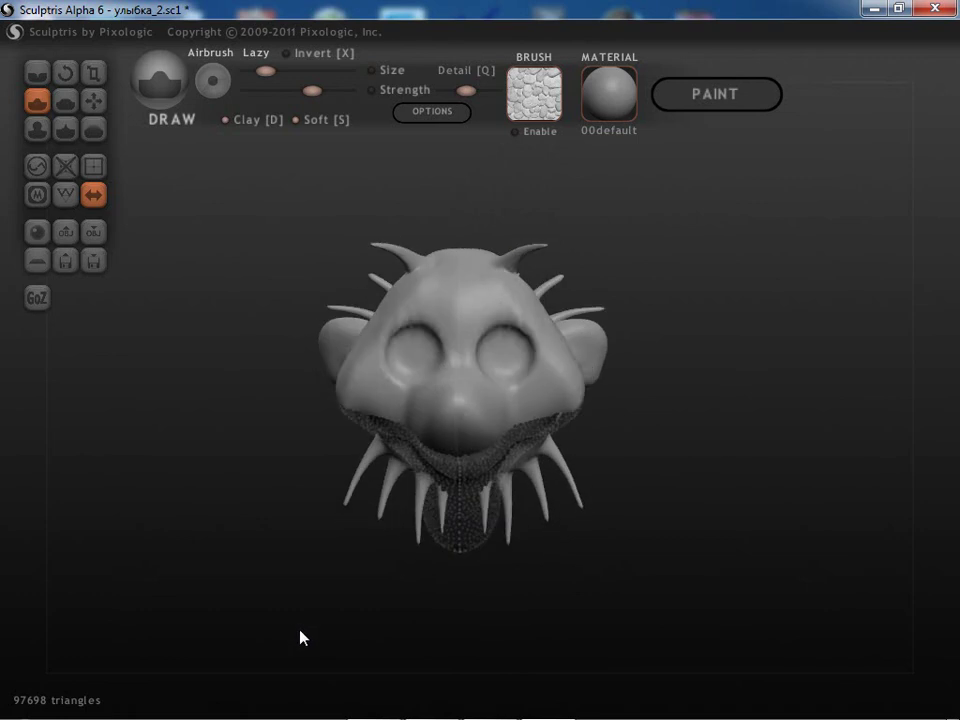
mouse_move(477, 579)
left_mouse_down()
mouse_move(465, 619)
mouse_move(482, 560)
left_mouse_up()
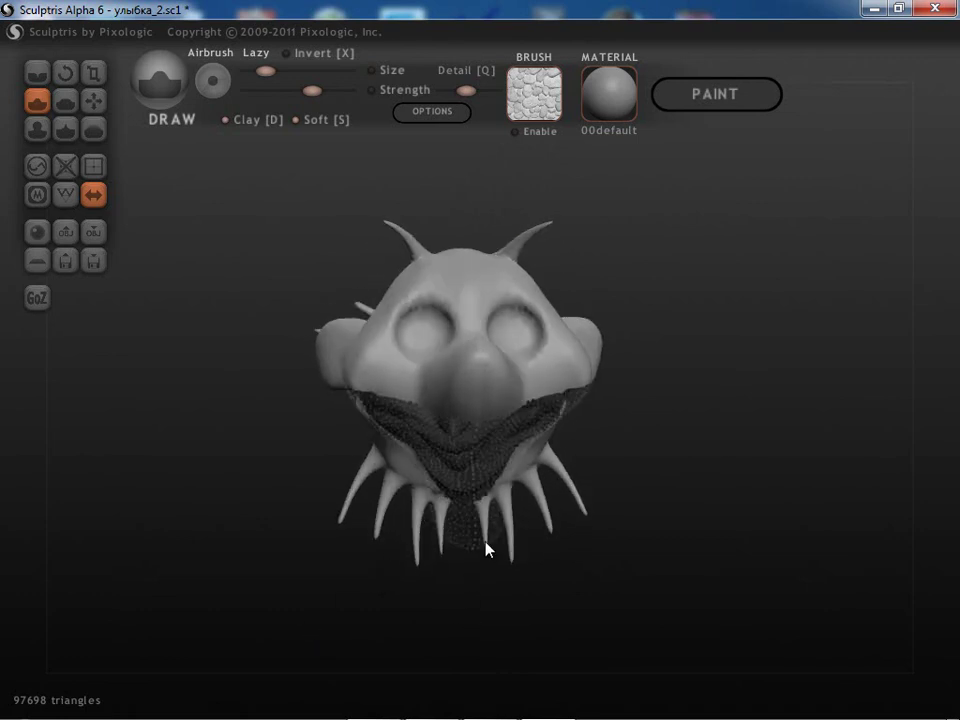
mouse_move(509, 506)
left_mouse_down()
mouse_move(510, 527)
mouse_move(484, 514)
mouse_move(486, 529)
mouse_move(528, 527)
mouse_move(484, 523)
mouse_move(484, 514)
mouse_move(485, 527)
mouse_move(422, 516)
mouse_move(419, 530)
mouse_move(444, 516)
mouse_move(441, 527)
left_mouse_up()
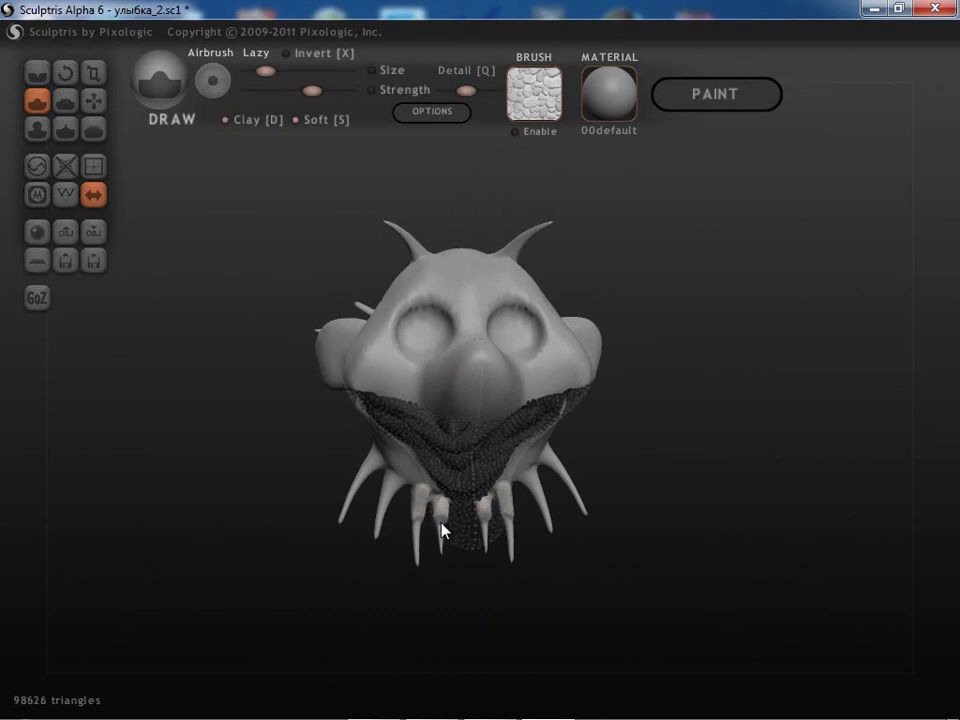
mouse_move(371, 602)
left_mouse_down()
mouse_move(296, 633)
mouse_move(189, 566)
mouse_move(116, 570)
mouse_move(482, 506)
mouse_move(484, 514)
left_mouse_up()
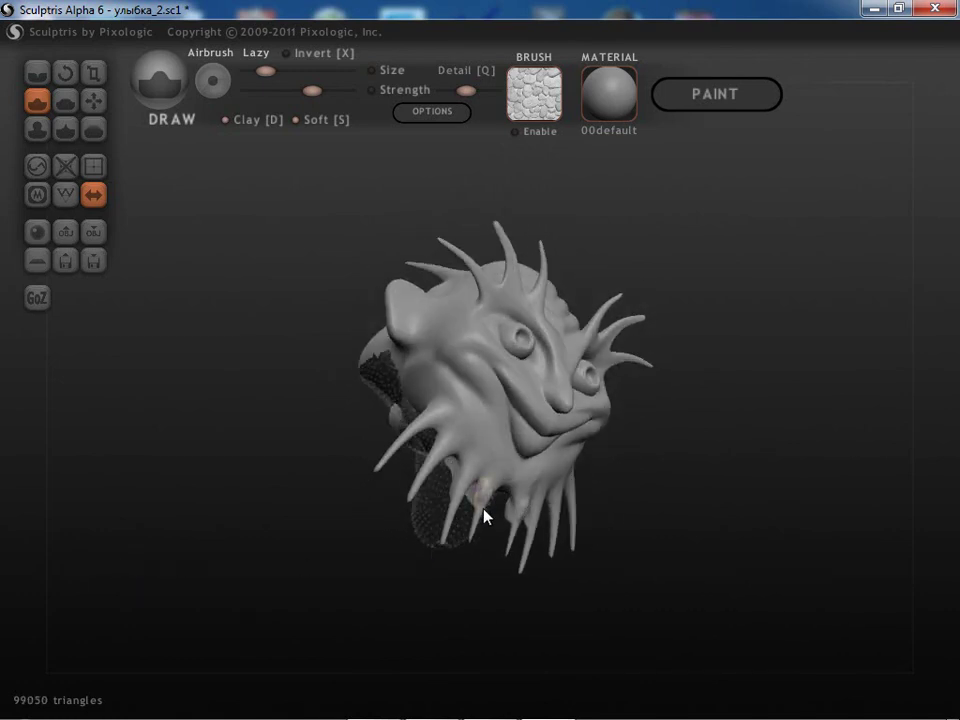
mouse_move(351, 643)
left_mouse_down()
mouse_move(420, 677)
mouse_move(564, 690)
mouse_move(301, 657)
mouse_move(328, 643)
mouse_move(268, 628)
mouse_move(246, 604)
mouse_move(311, 648)
mouse_move(272, 658)
mouse_move(298, 641)
left_mouse_up()
left_click_drag(279, 583, 222, 585)
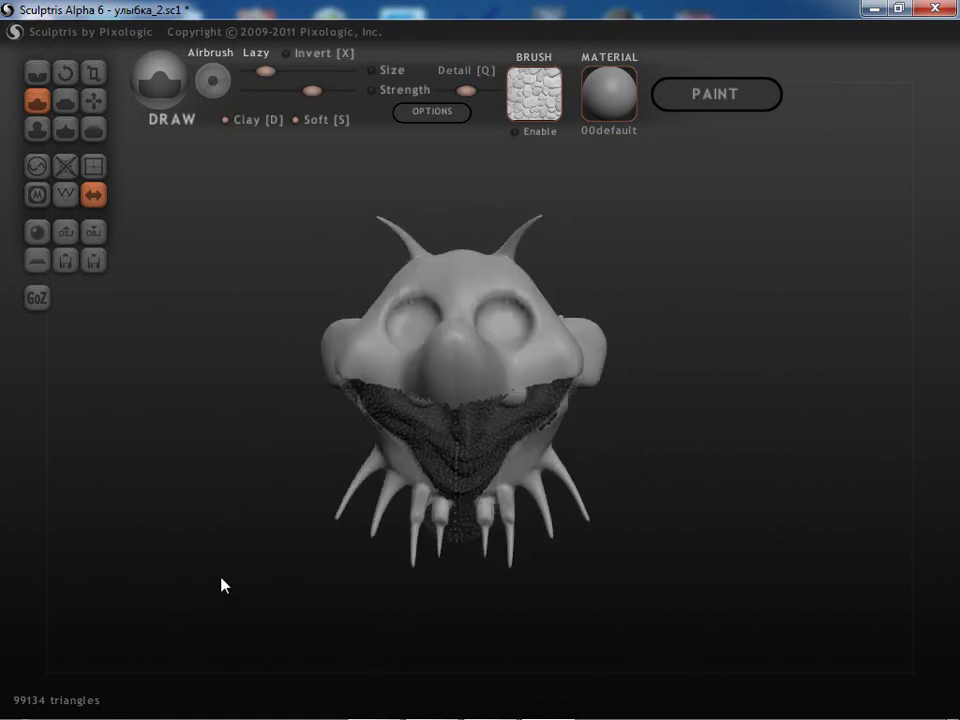
- Reveal the hidden lower back area, then undo the reveal
left_click(247, 424, "ctrl")
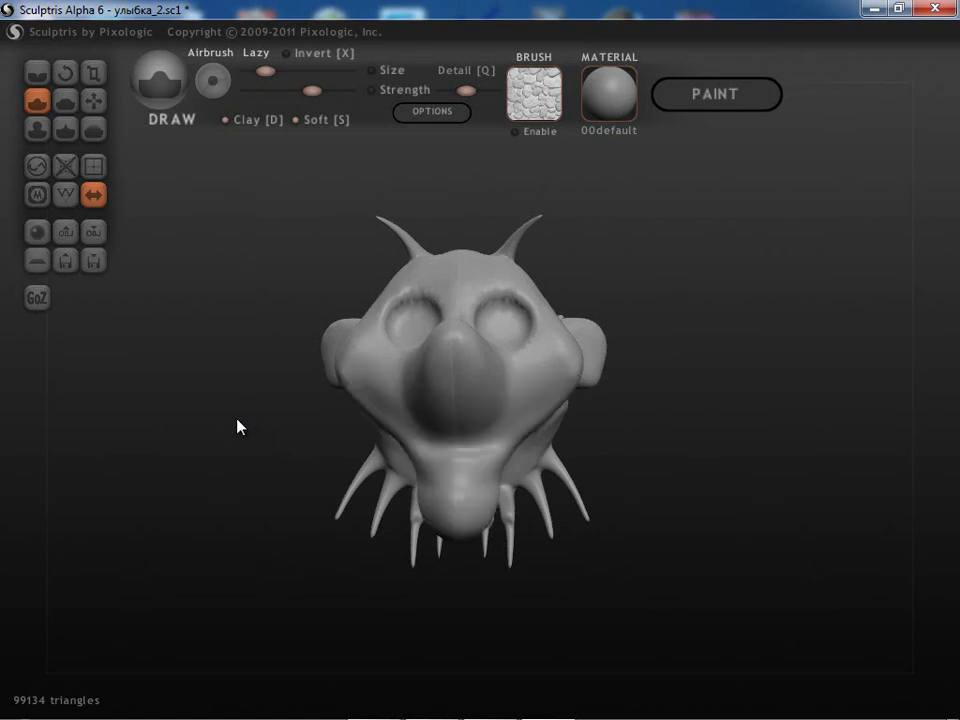
left_click_drag(199, 454, 241, 505)
key("ctrl+z")
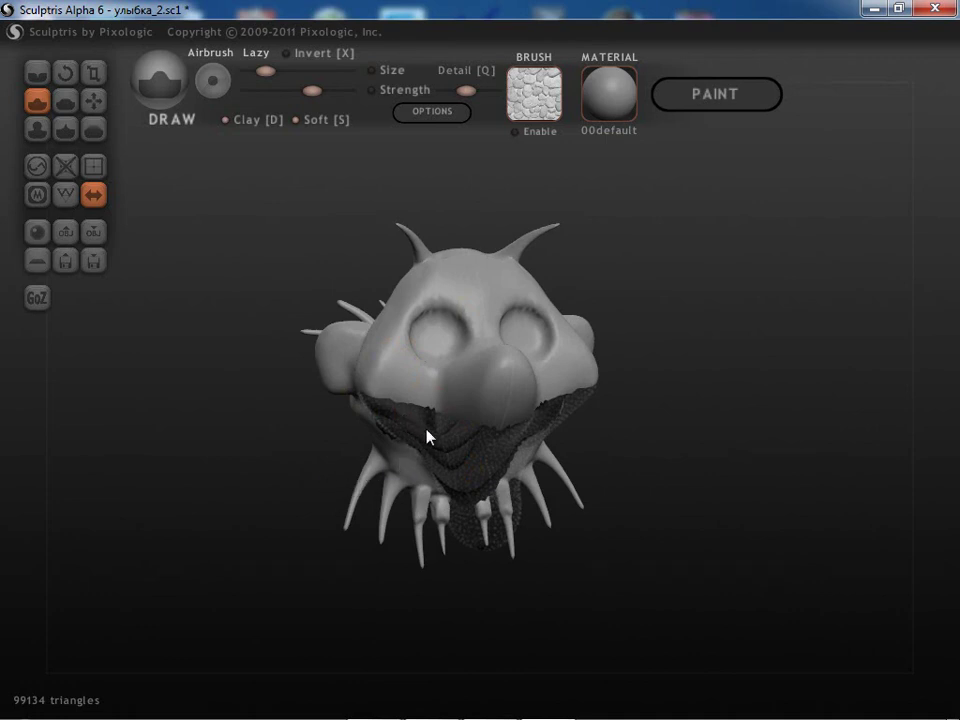
- Invert the visibility to show only the lower back area and draw rough bumps over its protrusion
left_click_drag(210, 349, 244, 523, "ctrl")
mouse_move(170, 512)
left_mouse_down()
mouse_move(287, 491)
mouse_move(298, 519)
mouse_move(369, 435)
mouse_move(400, 413)
mouse_move(410, 420)
left_mouse_up()
mouse_move(523, 474)
left_mouse_down()
mouse_move(482, 494)
mouse_move(530, 473)
mouse_move(546, 443)
mouse_move(579, 429)
mouse_move(567, 469)
mouse_move(477, 535)
mouse_move(328, 548)
mouse_move(328, 596)
left_mouse_up()
mouse_move(445, 462)
left_mouse_down()
mouse_move(480, 519)
mouse_move(492, 519)
mouse_move(462, 488)
left_mouse_up()
mouse_move(373, 480)
left_mouse_down()
mouse_move(304, 604)
mouse_move(358, 576)
mouse_move(510, 409)
left_mouse_up()
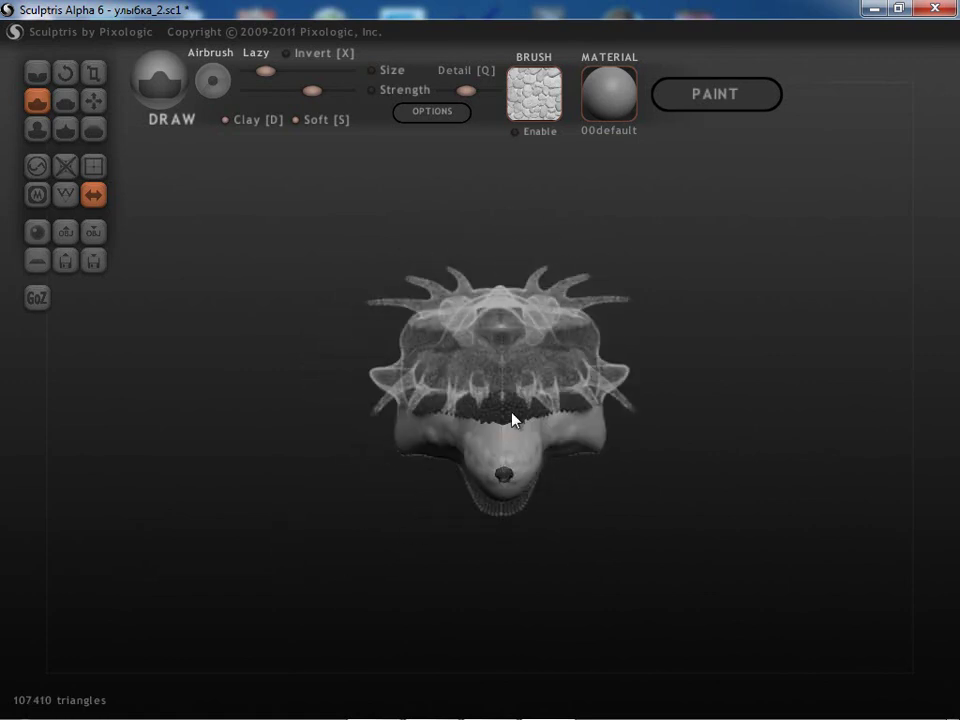
mouse_move(497, 484)
left_mouse_down()
mouse_move(499, 467)
mouse_move(525, 448)
mouse_move(489, 450)
mouse_move(484, 493)
left_mouse_up()
mouse_move(440, 545)
left_mouse_down()
mouse_move(369, 611)
mouse_move(315, 617)
left_mouse_up()
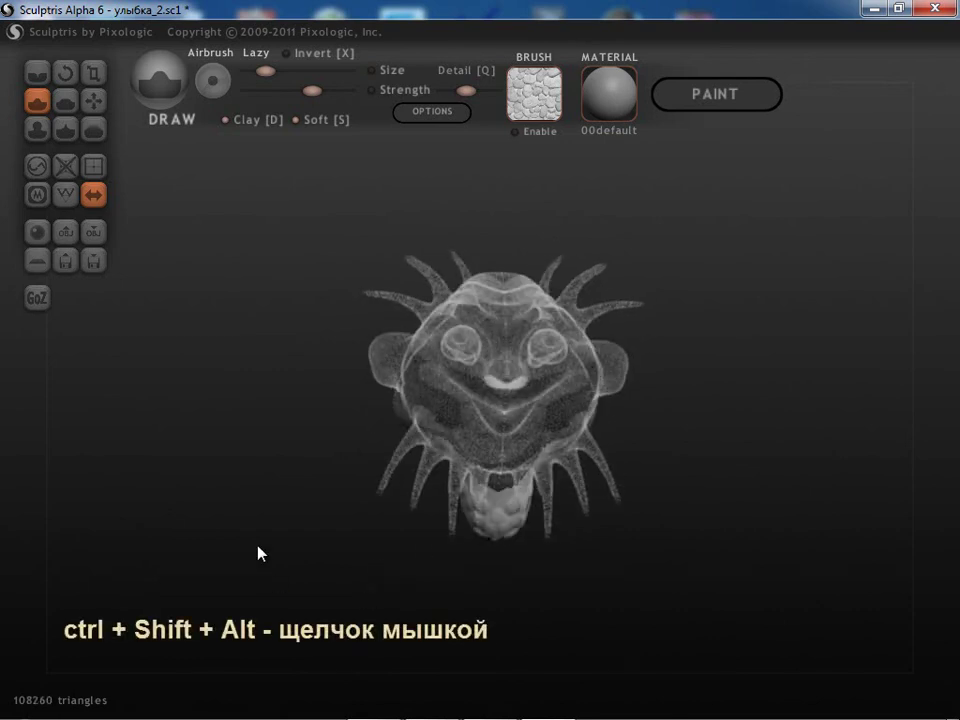
- Show the entire head again and smooth the rough bumps on the lower back protrusion
mouse_move(268, 521)
left_mouse_down()
mouse_move(433, 519)
mouse_move(509, 571)
mouse_move(459, 572)
mouse_move(416, 557)
mouse_move(463, 549)
left_mouse_up()
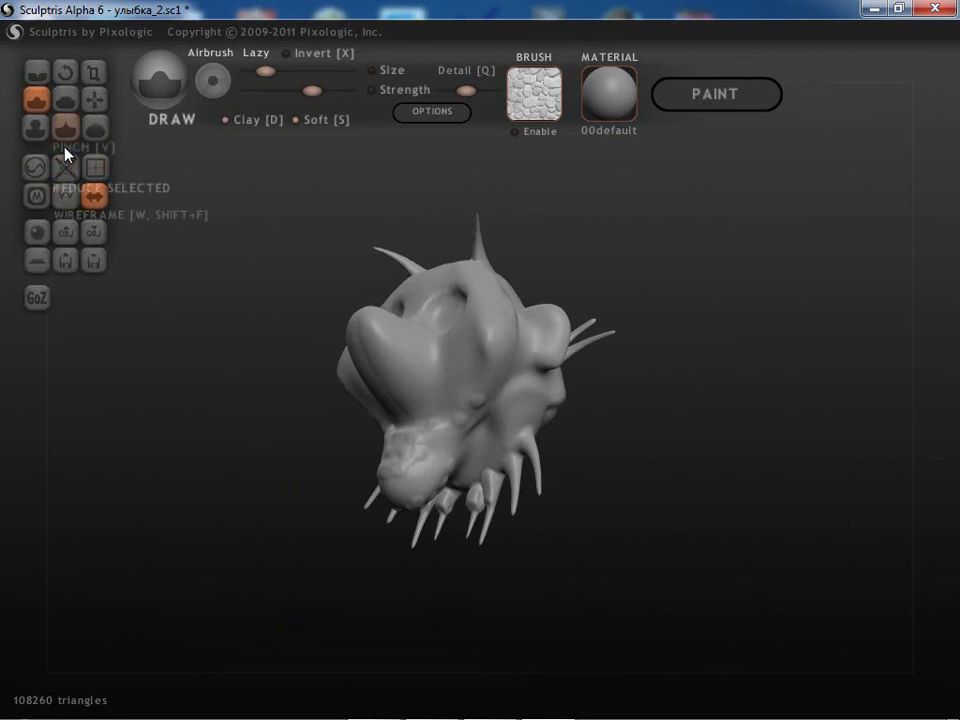
left_click(94, 130)
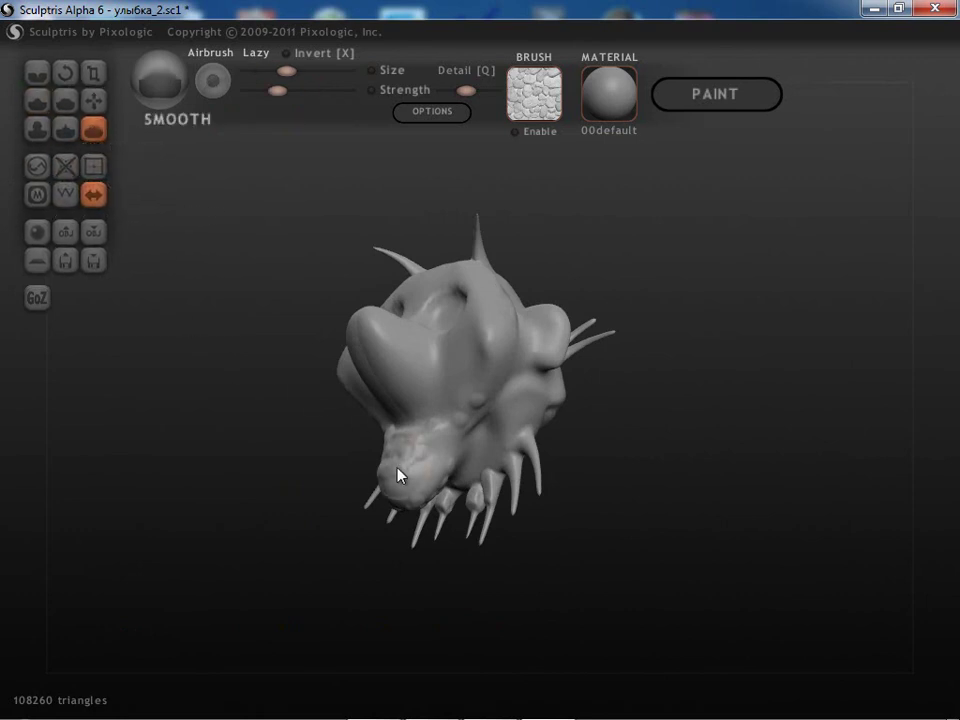
mouse_move(470, 425)
left_mouse_down()
mouse_move(388, 439)
mouse_move(407, 504)
mouse_move(446, 484)
mouse_move(474, 484)
left_mouse_up()
- Smooth the lumps on the inner chin spikes
mouse_move(208, 579)
left_mouse_down()
mouse_move(128, 553)
mouse_move(326, 484)
mouse_move(298, 534)
mouse_move(501, 504)
left_mouse_up()
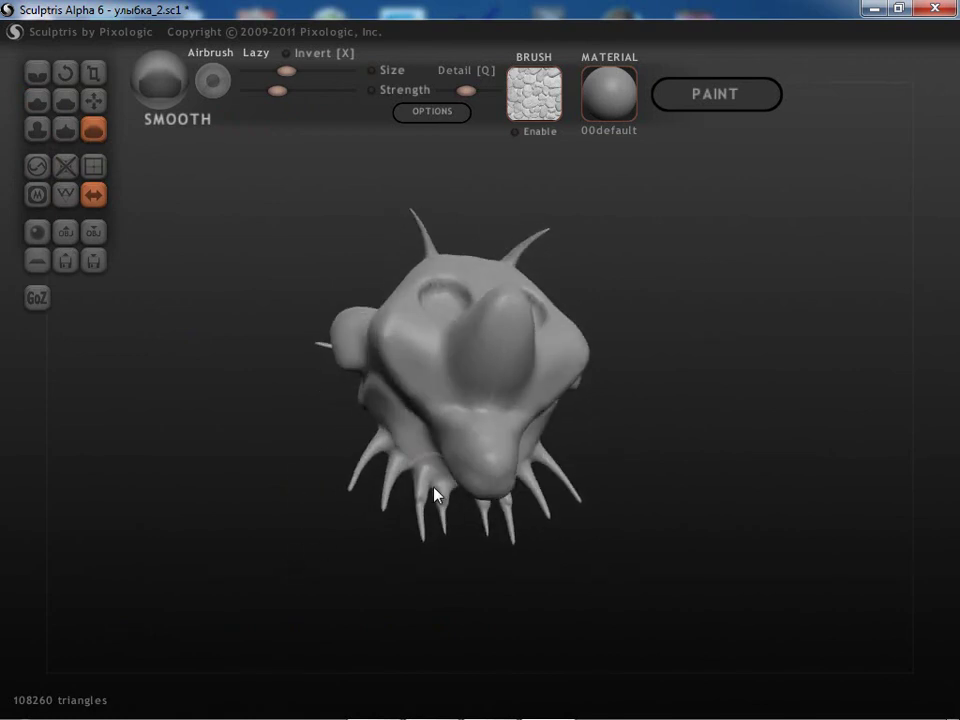
left_click_drag(425, 508, 473, 556)
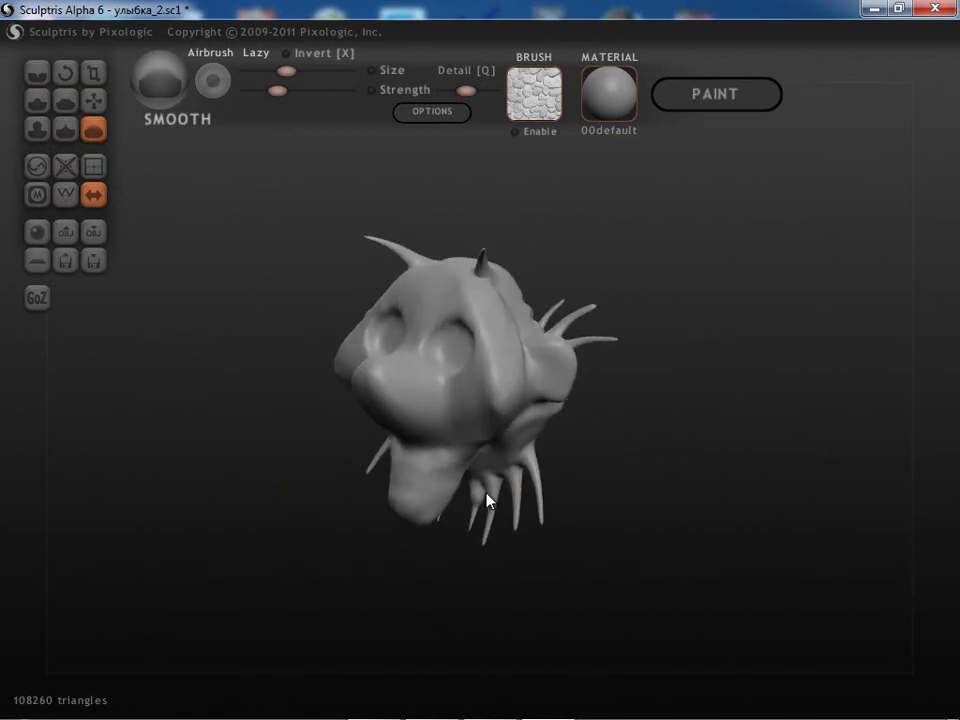
mouse_move(491, 491)
left_mouse_down()
mouse_move(439, 559)
mouse_move(415, 527)
mouse_move(332, 574)
mouse_move(358, 576)
mouse_move(240, 549)
mouse_move(330, 499)
mouse_move(499, 479)
mouse_move(553, 467)
mouse_move(561, 450)
left_mouse_up()
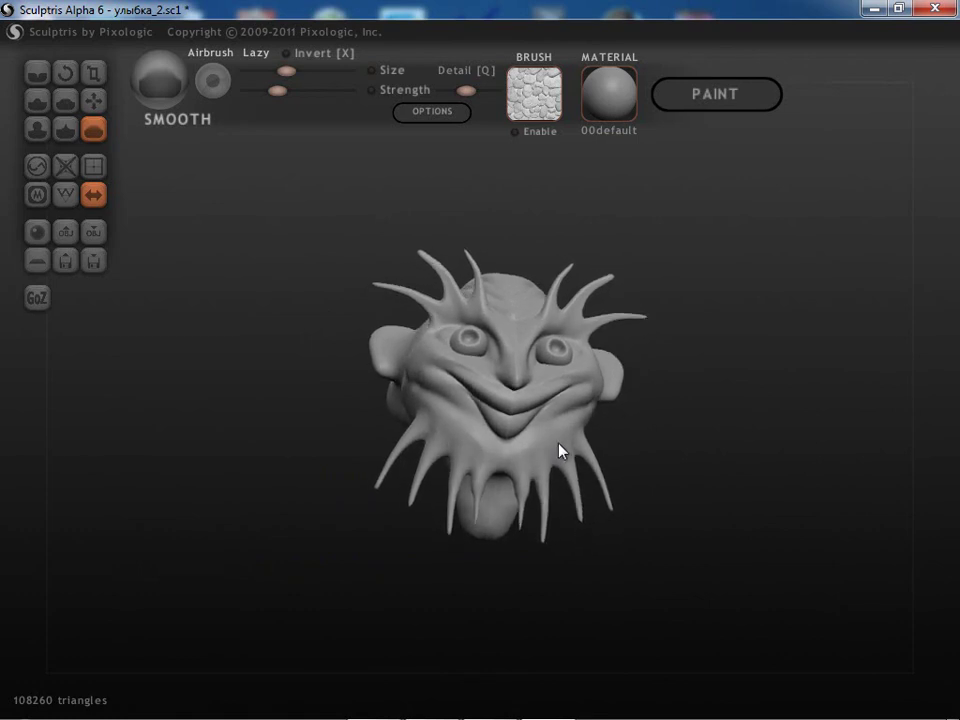
left_click(94, 266)
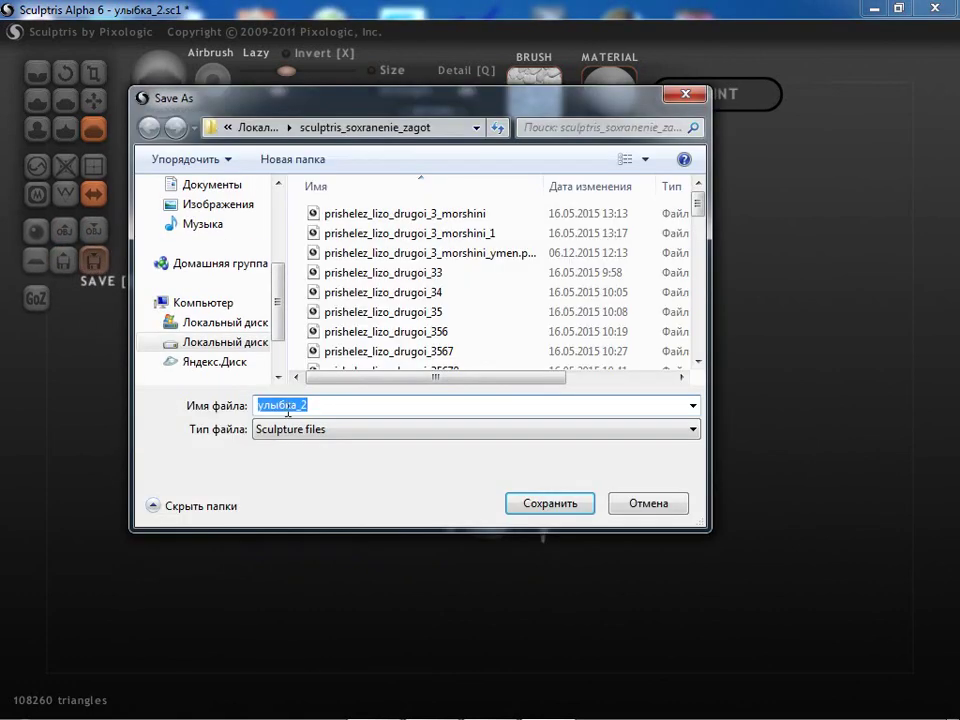
left_click(664, 506)
left_click_drag(317, 349, 288, 373)
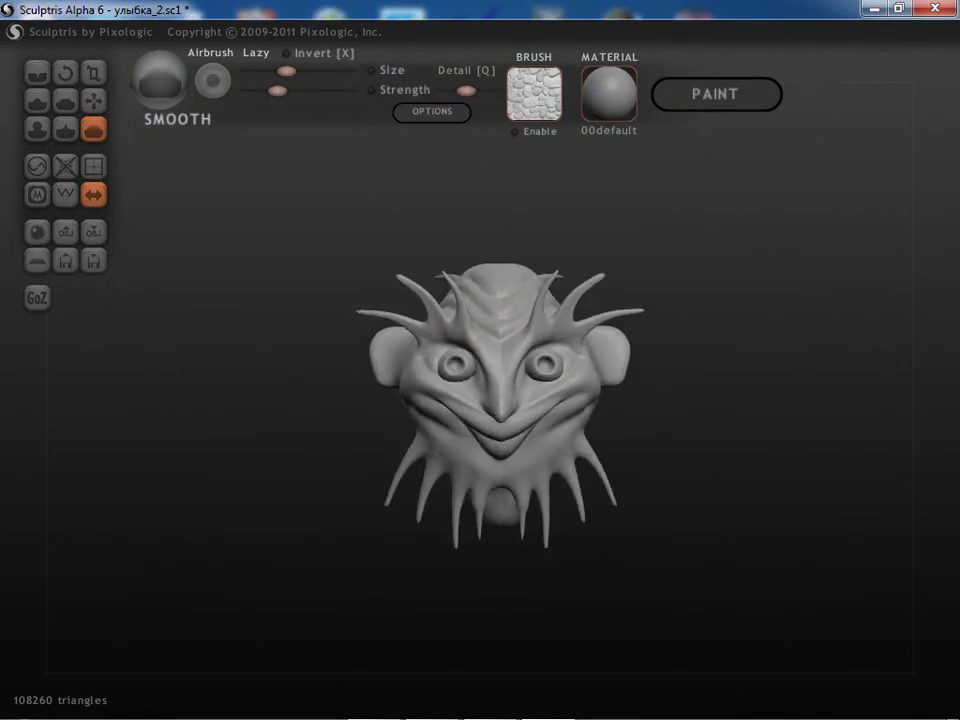
left_click(497, 712)
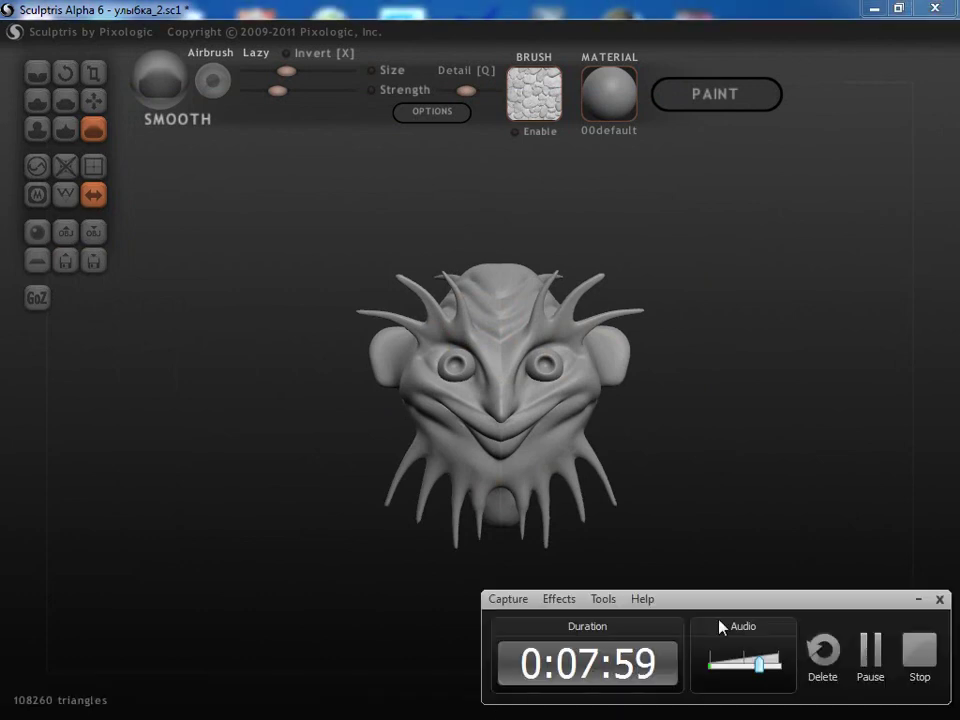
left_click(919, 601)
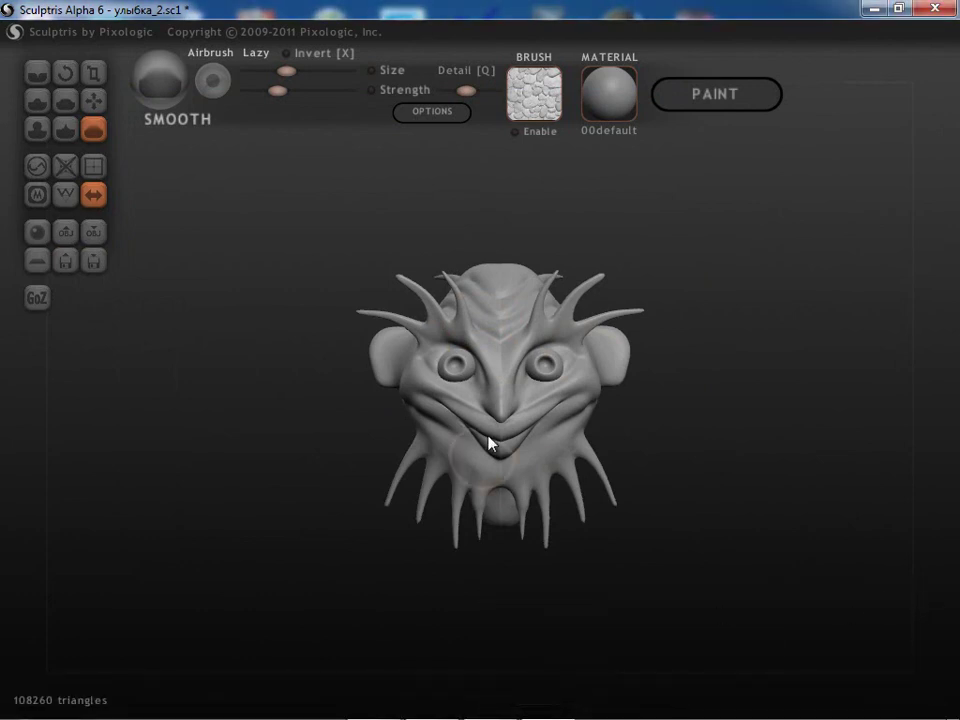
- Inspect the creature head from the front and the back
mouse_move(367, 533)
left_mouse_down()
mouse_move(360, 522)
mouse_move(368, 523)
left_mouse_up()
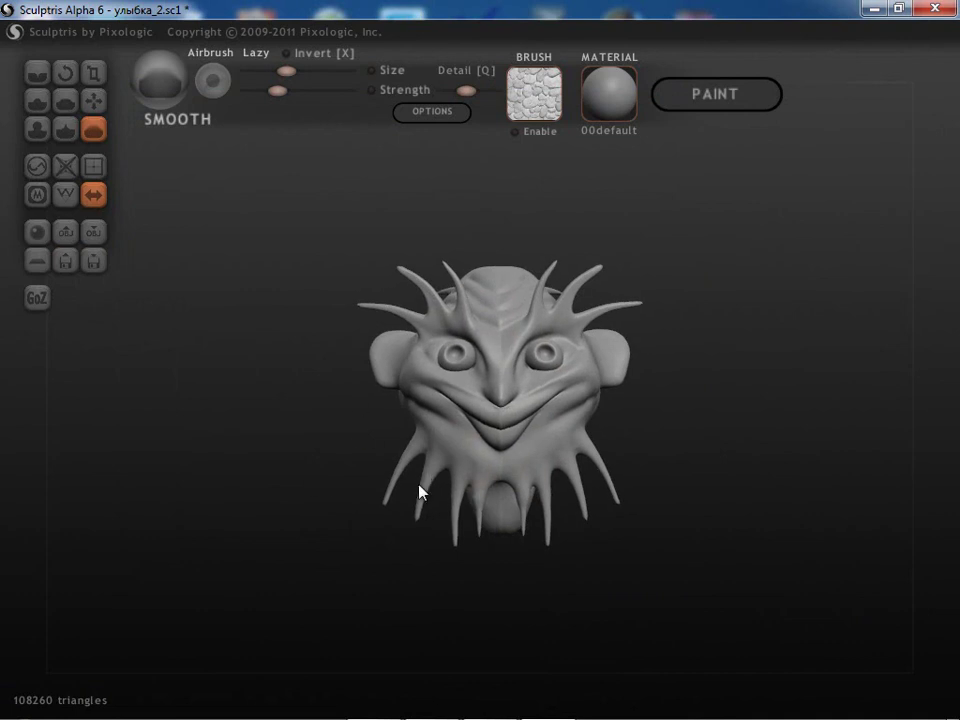
left_click_drag(327, 450, 317, 446)
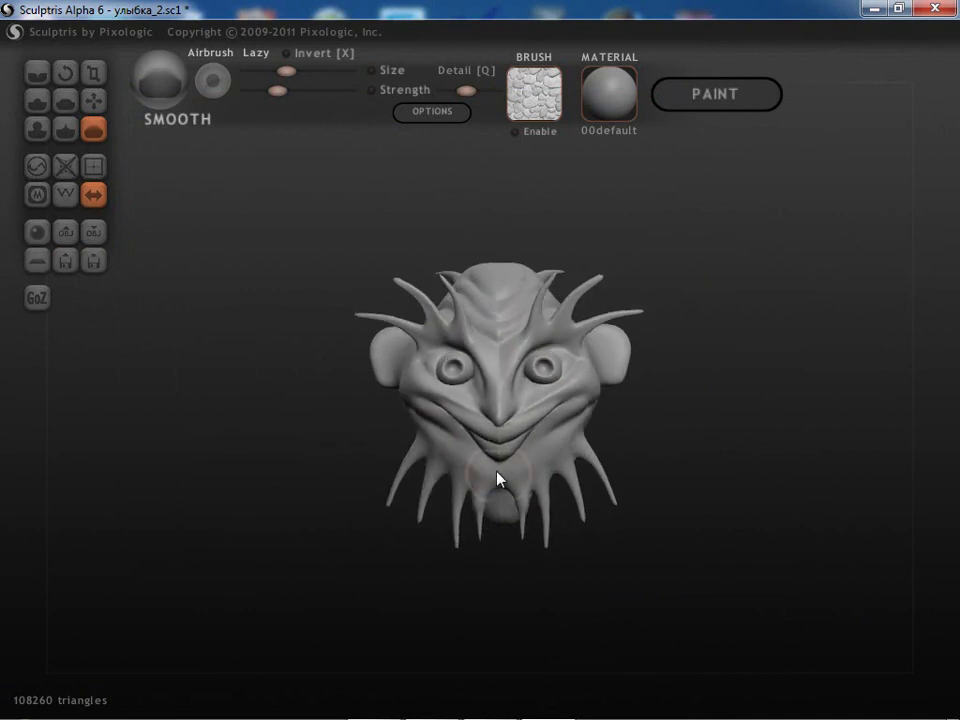
mouse_move(352, 528)
left_mouse_down()
mouse_move(369, 510)
mouse_move(354, 499)
mouse_move(180, 567)
mouse_move(285, 557)
mouse_move(521, 484)
mouse_move(347, 574)
mouse_move(435, 480)
left_mouse_up()
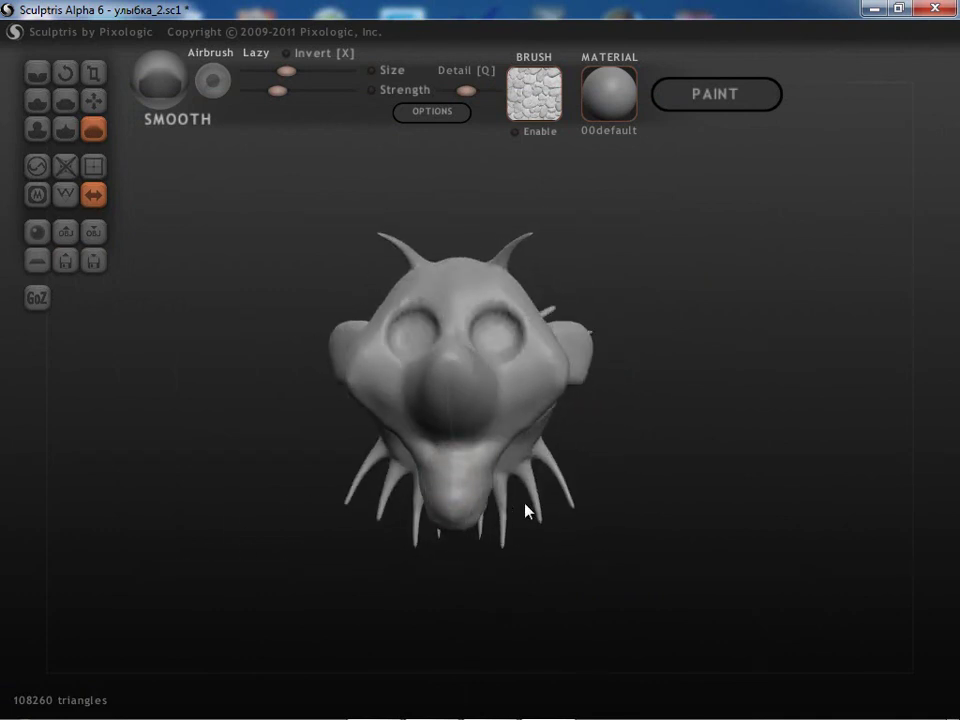
mouse_move(346, 585)
left_mouse_down()
mouse_move(334, 530)
mouse_move(334, 612)
left_mouse_up()
mouse_move(627, 231)
left_mouse_down()
mouse_move(570, 253)
mouse_move(411, 197)
left_mouse_up()
left_click_drag(323, 533, 316, 518)
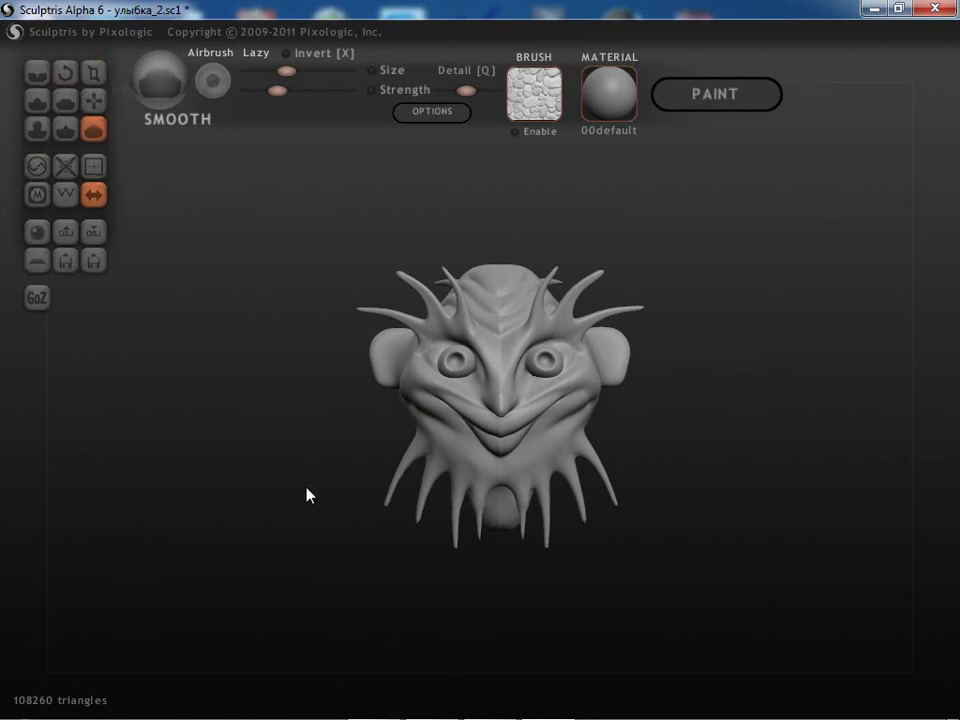
left_click_drag(309, 493, 310, 495)
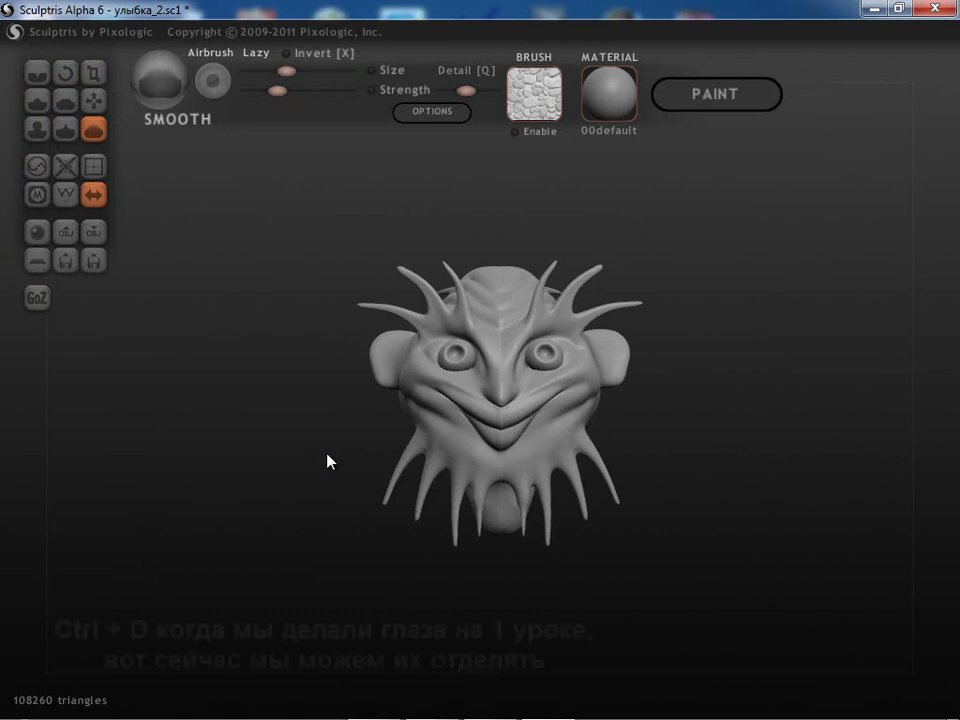
- Mask the whole head, clear the mask, and mask the whole head again
left_click(329, 461, "ctrl")
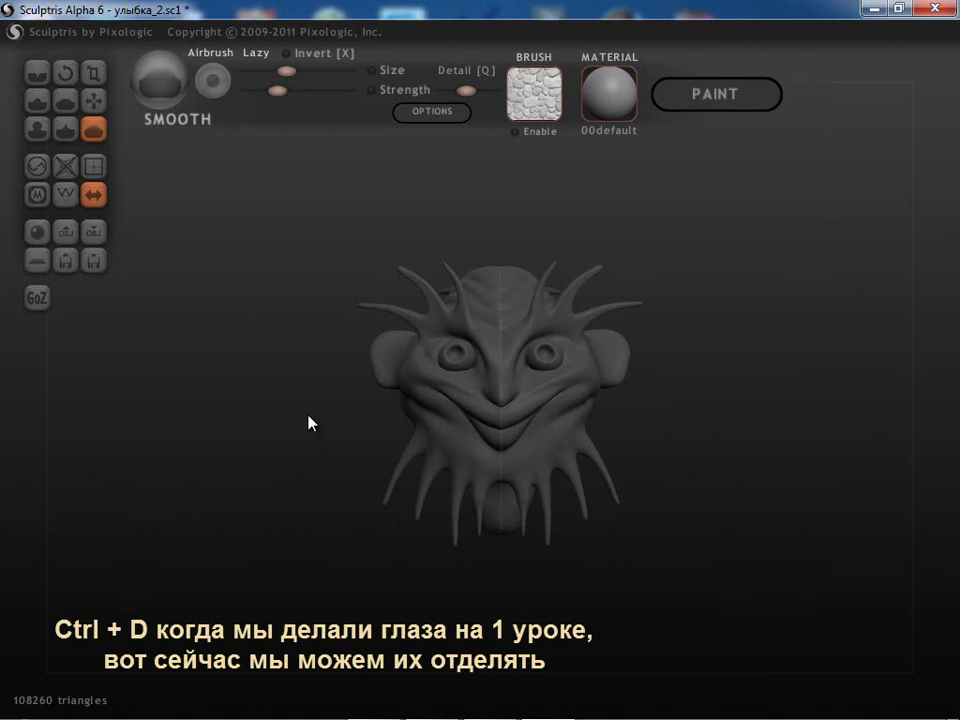
left_click(313, 428, "ctrl")
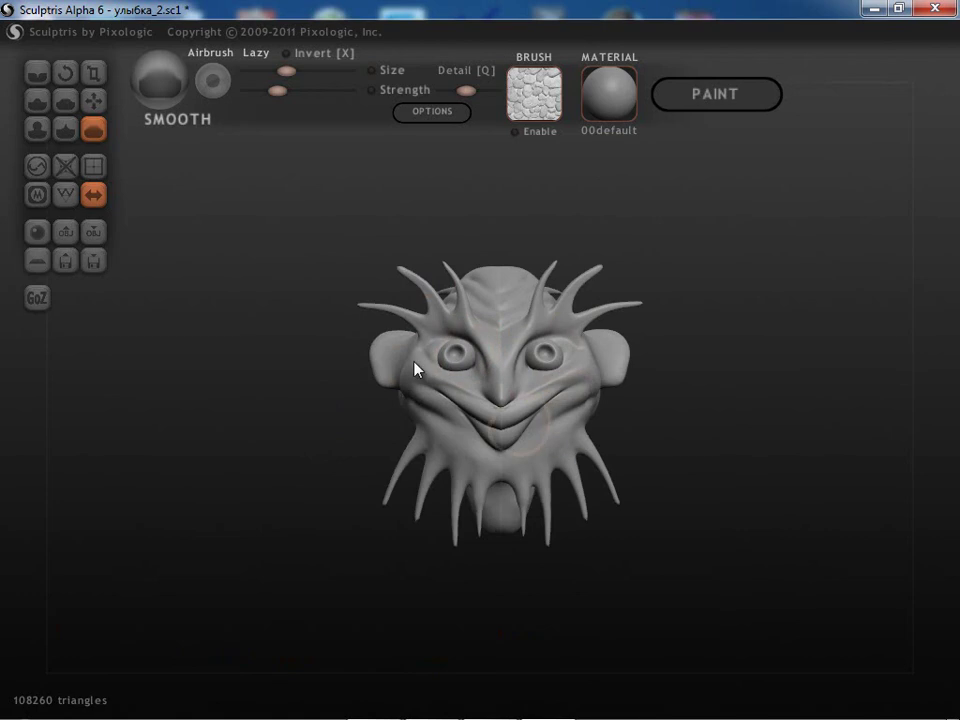
left_click(284, 540, "ctrl")
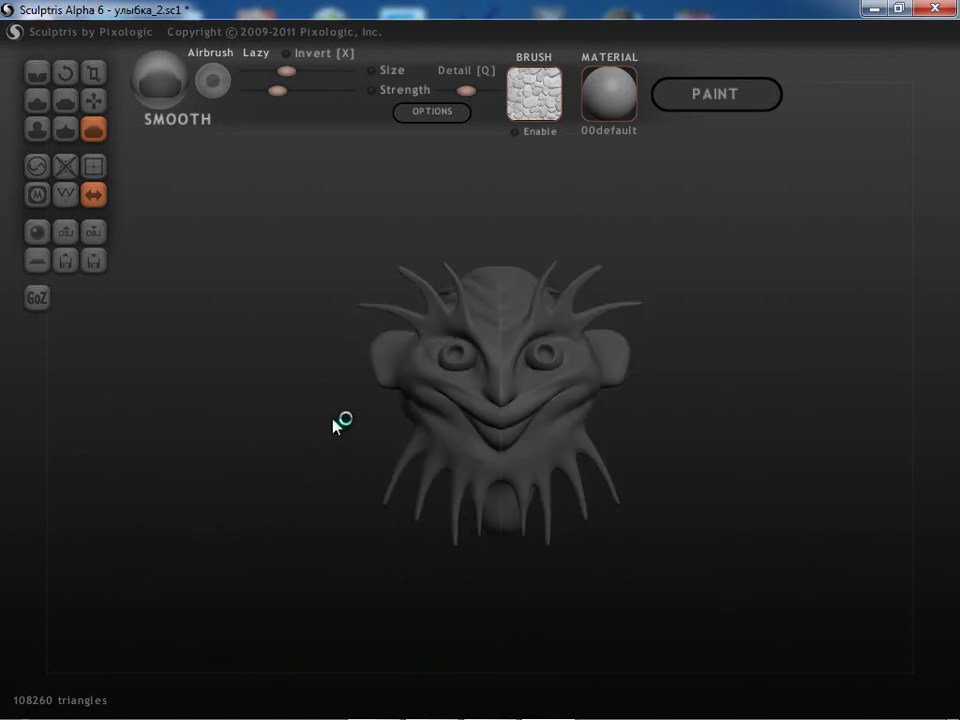
- Switch the active object back and forth between the eyeballs and the head
left_click_drag(456, 369, 456, 377, "ctrl+alt")
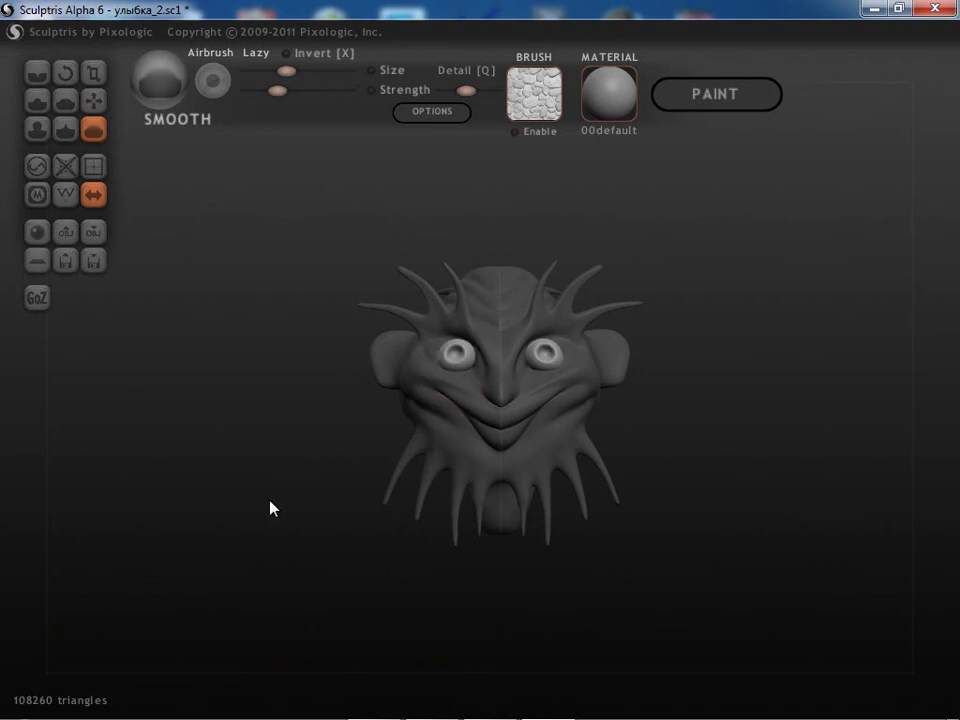
left_click(375, 429, "ctrl")
left_click_drag(261, 476, 332, 491)
left_click(437, 392, "ctrl")
left_click(437, 437, "ctrl")
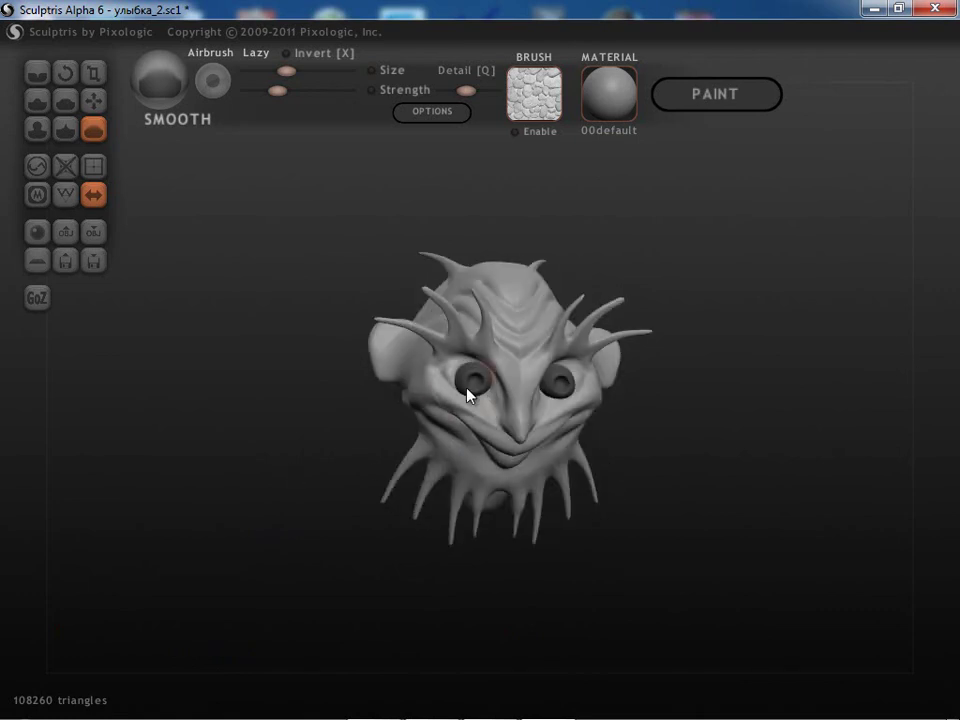
left_click(365, 437, "ctrl")
left_click_drag(365, 437, 320, 460)
left_click(431, 441, "ctrl")
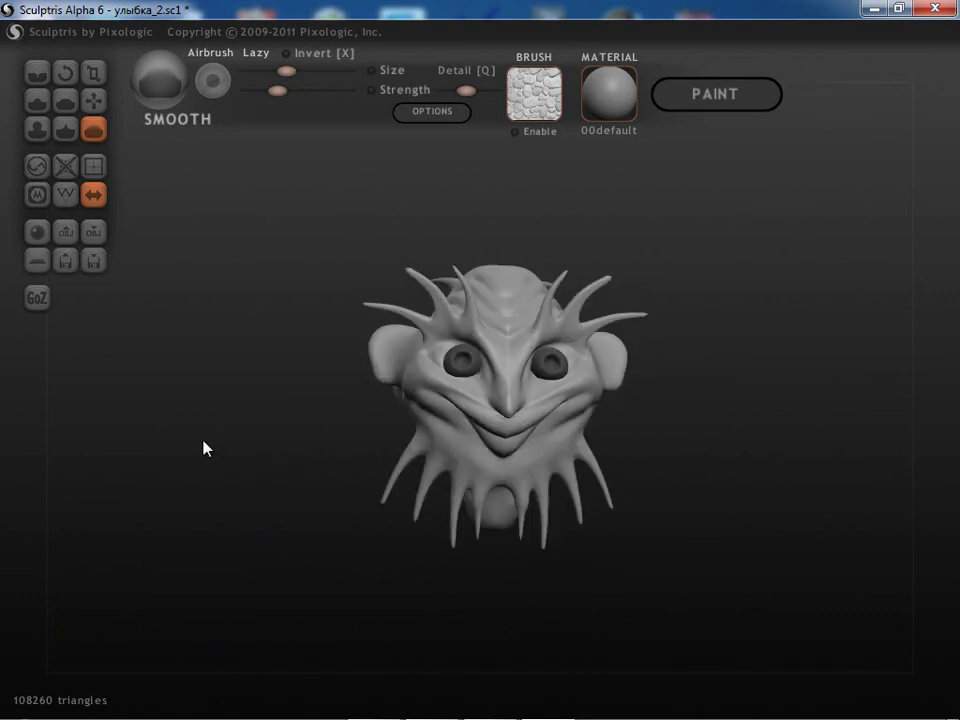
left_click_drag(206, 444, 240, 462)
left_click(431, 377, "ctrl")
left_click(420, 455, "ctrl")
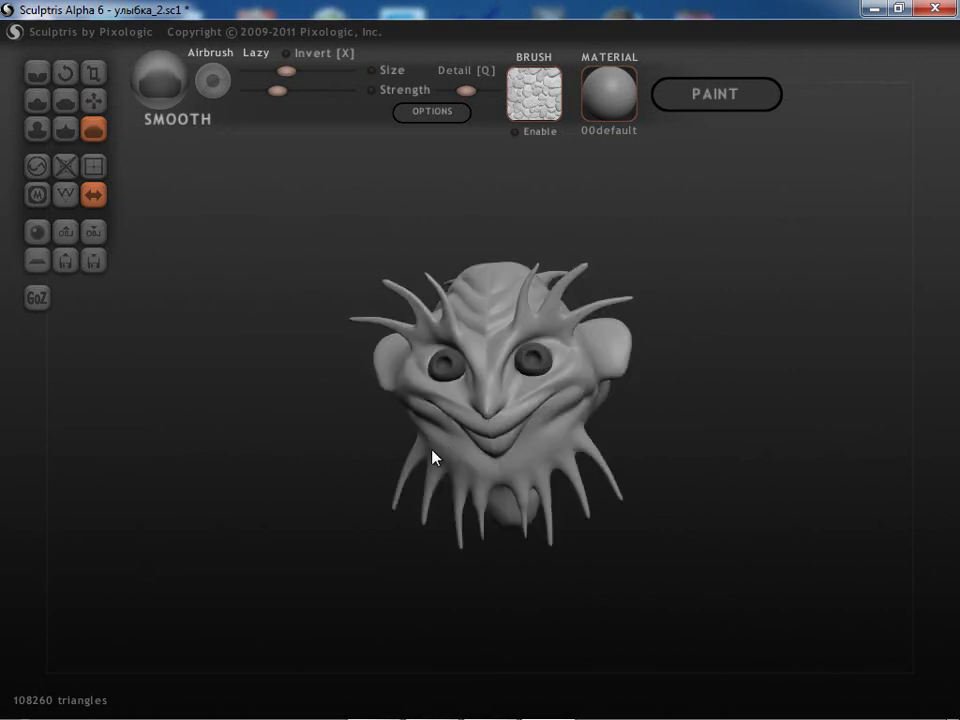
left_click_drag(300, 508, 456, 396)
left_click(435, 392, "ctrl")
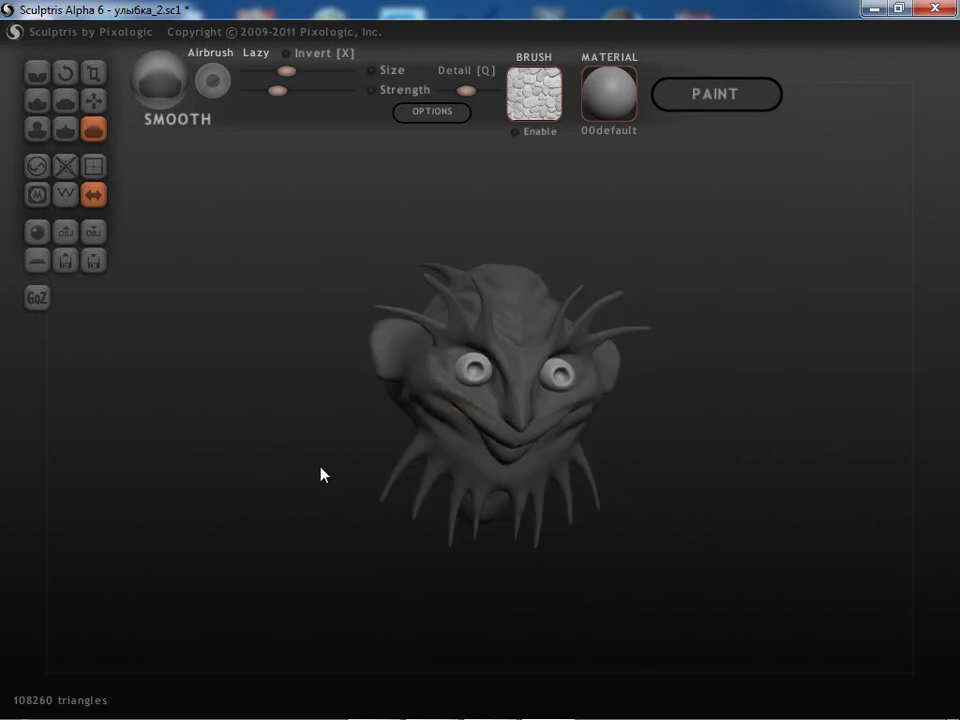
left_click(455, 450, "ctrl")
left_click_drag(286, 456, 270, 446)
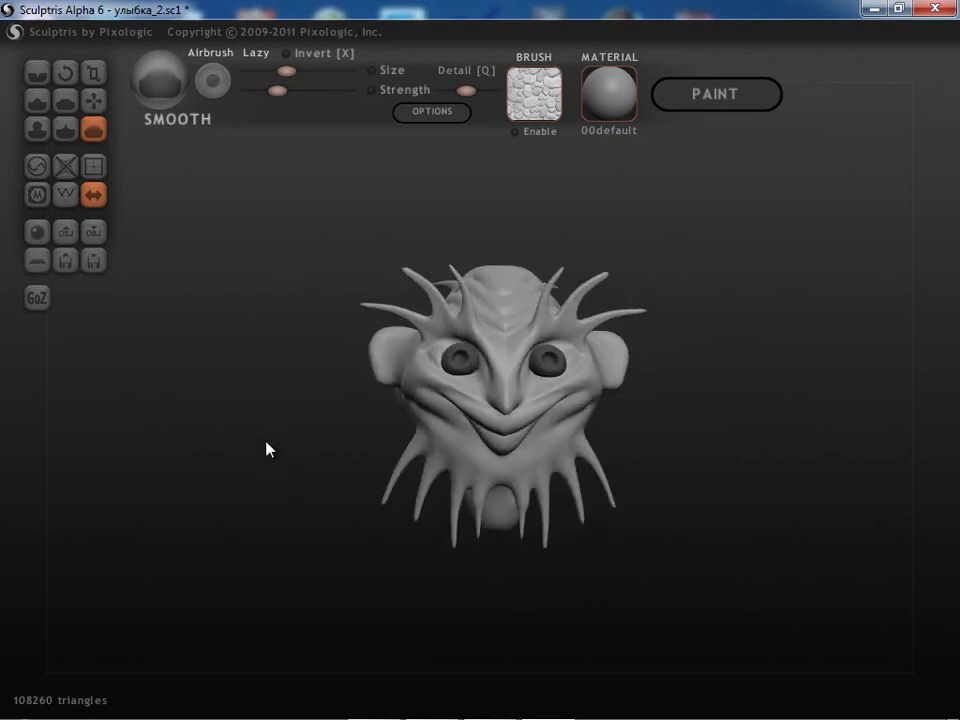
- Make only the two old eyeballs active and delete them from the eye sockets
left_click_drag(266, 459, 488, 365)
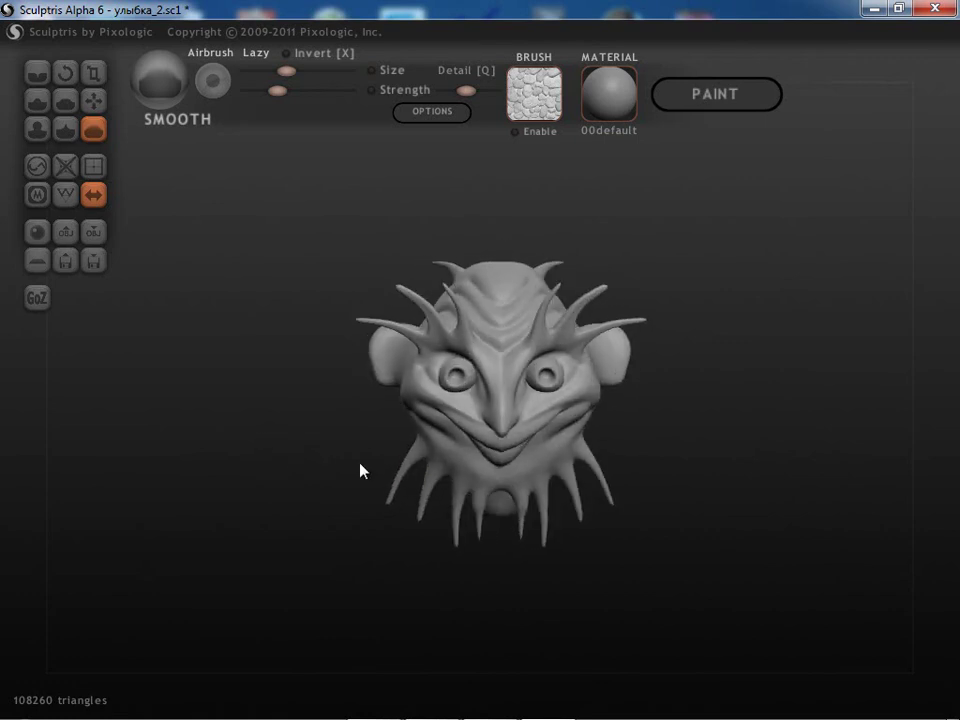
left_click_drag(340, 443, 461, 338)
left_click_drag(521, 403, 278, 500)
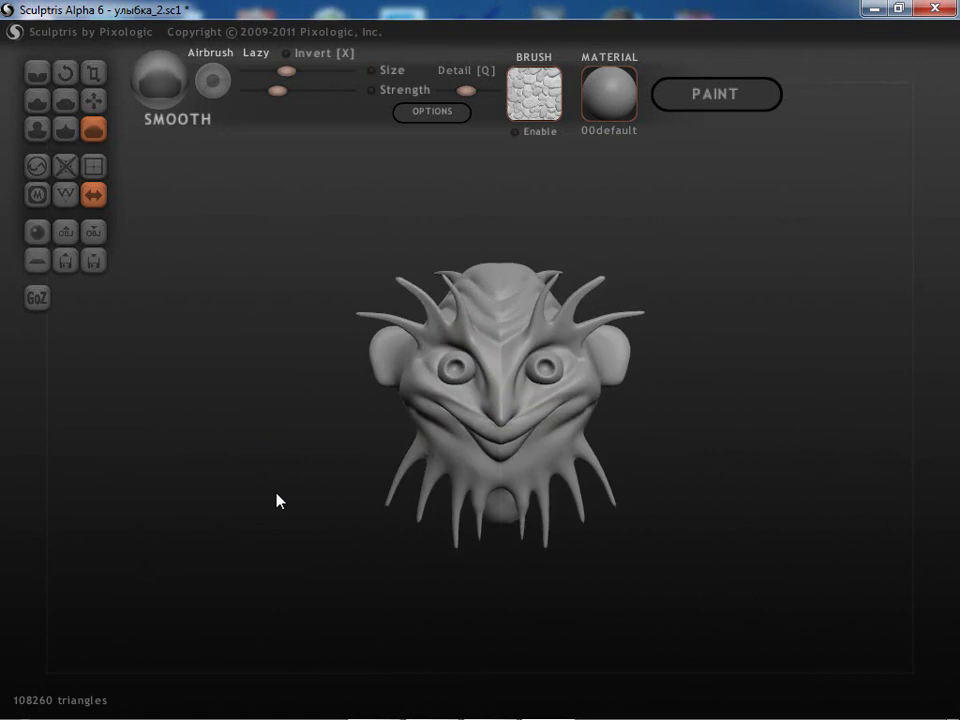
left_click_drag(337, 502, 334, 490)
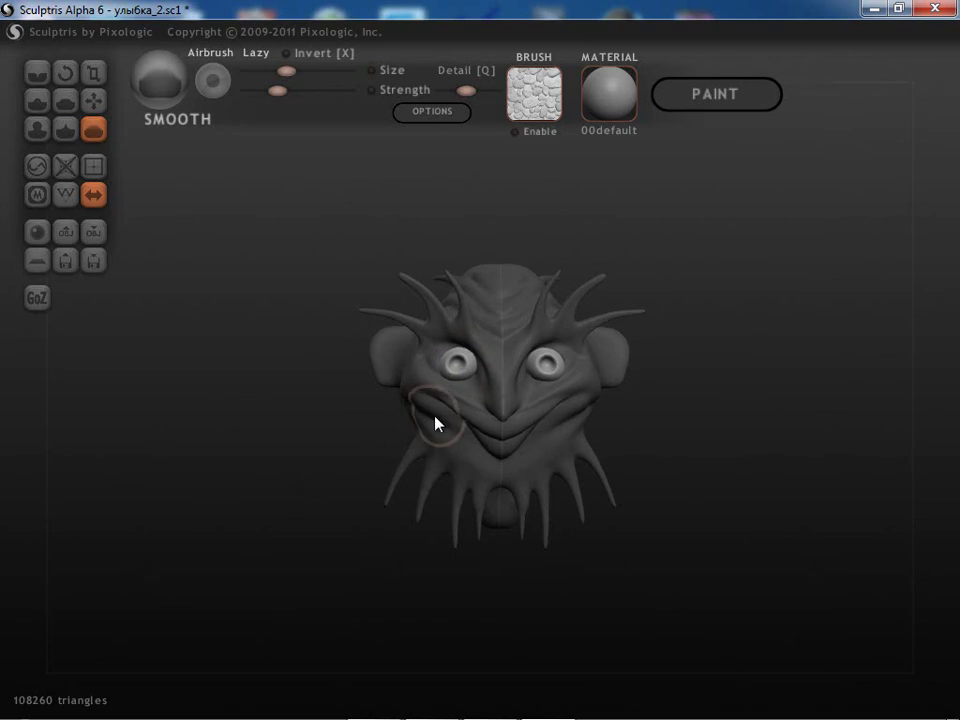
left_click(232, 537, "ctrl")
left_click_drag(232, 537, 456, 399)
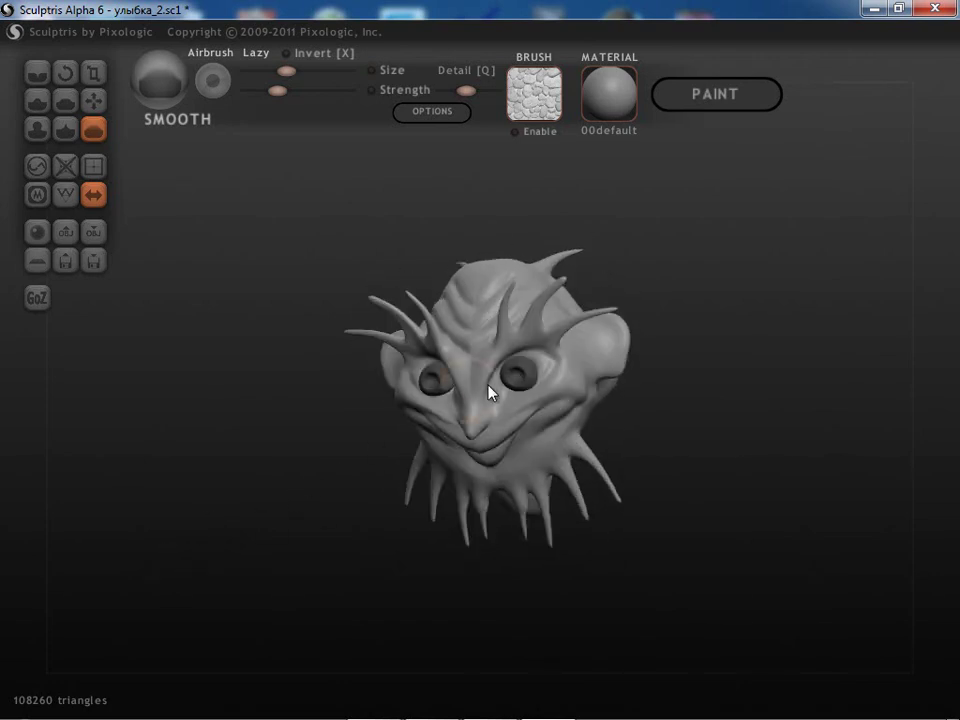
left_click(298, 506, "ctrl")
left_click_drag(298, 506, 285, 545)
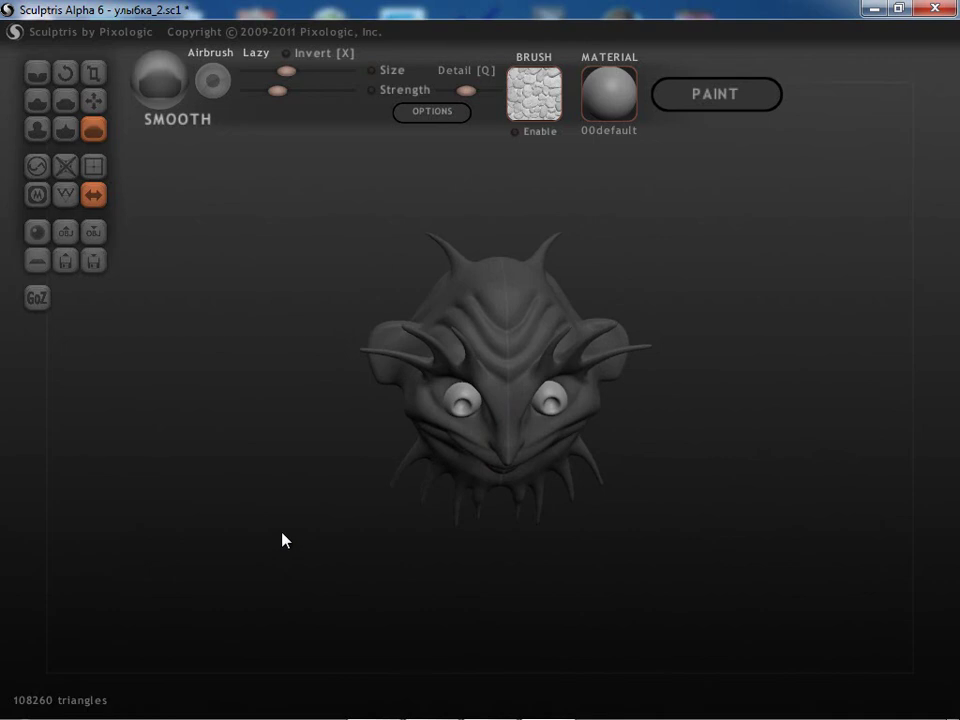
key("Delete")
left_click_drag(283, 540, 283, 482)
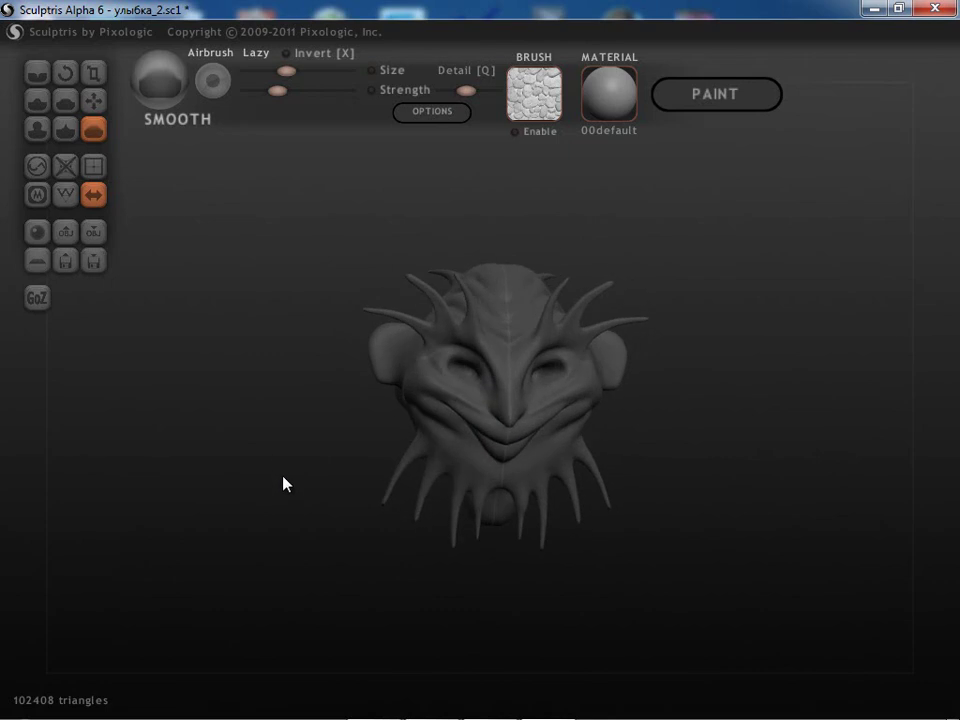
- Add a sphere object to the existing scene and move the mirrored pair out in front of the face
left_click(38, 232)
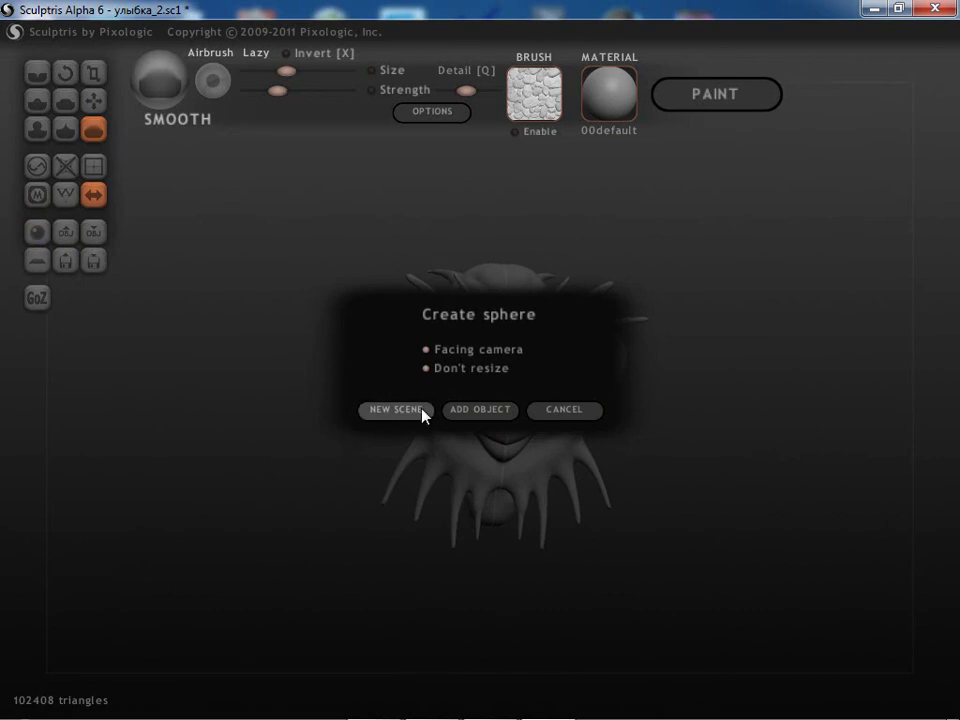
left_click(467, 410)
left_click_drag(468, 412, 283, 406)
key("g")
mouse_move(300, 500)
left_mouse_down()
mouse_move(309, 521)
mouse_move(390, 544)
mouse_move(330, 470)
left_mouse_up()
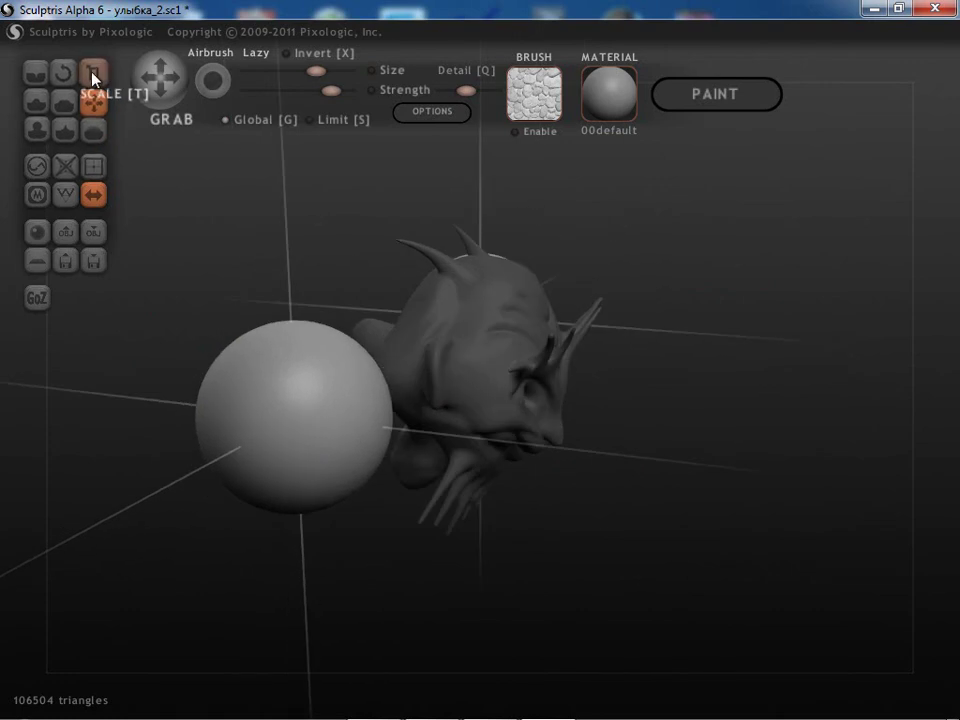
right_click_drag(287, 432, 418, 649)
right_click_drag(398, 448, 137, 264)
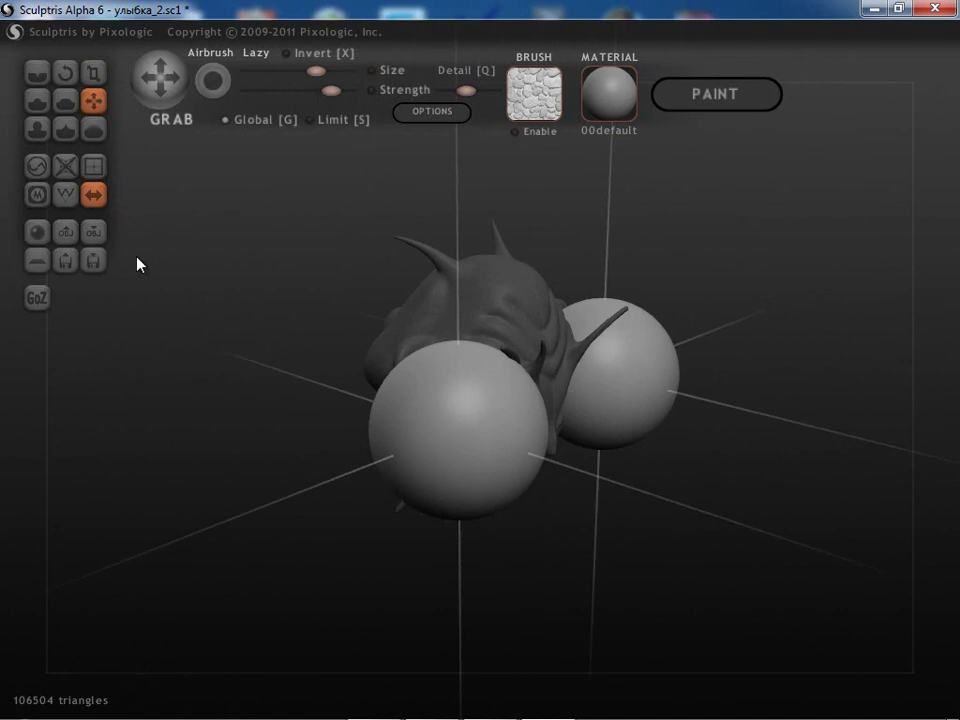
- Scale the mirrored spheres down uniformly to roughly half their size
left_click(95, 75)
right_click_drag(140, 260, 305, 447)
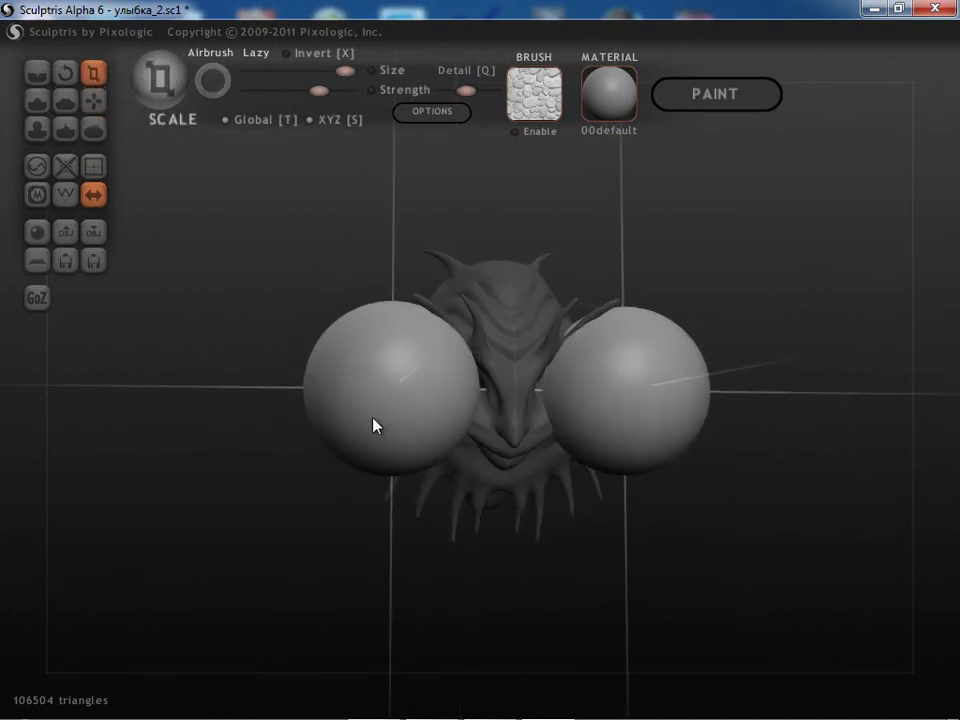
mouse_move(378, 390)
left_mouse_down()
mouse_move(383, 521)
mouse_move(409, 585)
mouse_move(365, 378)
left_mouse_up()
right_click_drag(364, 378, 328, 446)
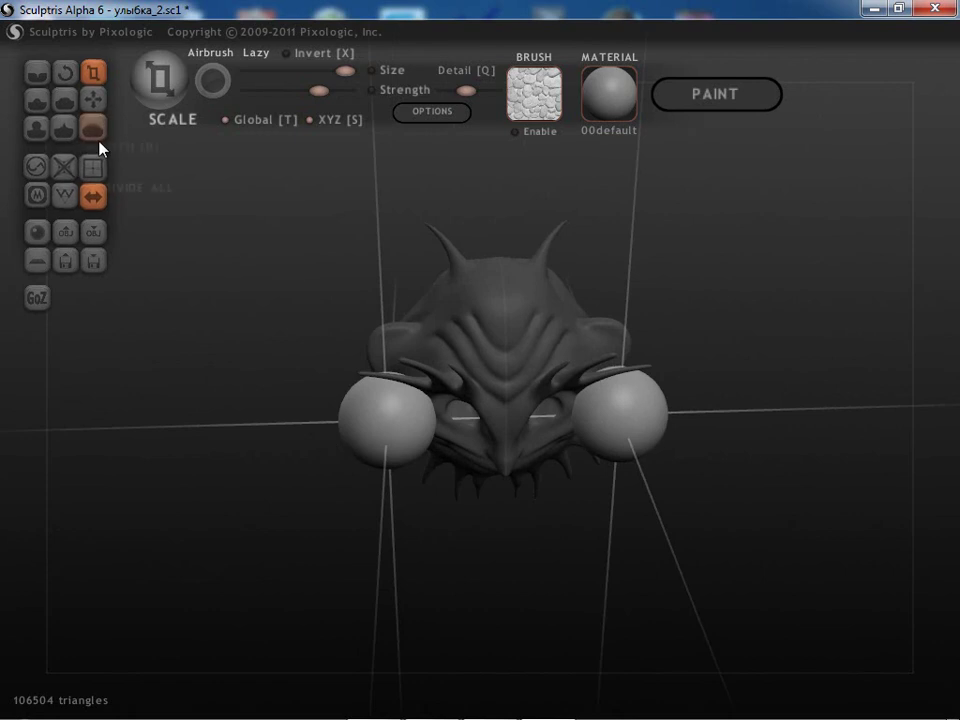
- Move the two spheres into the eye sockets with global Grab
left_click(93, 101)
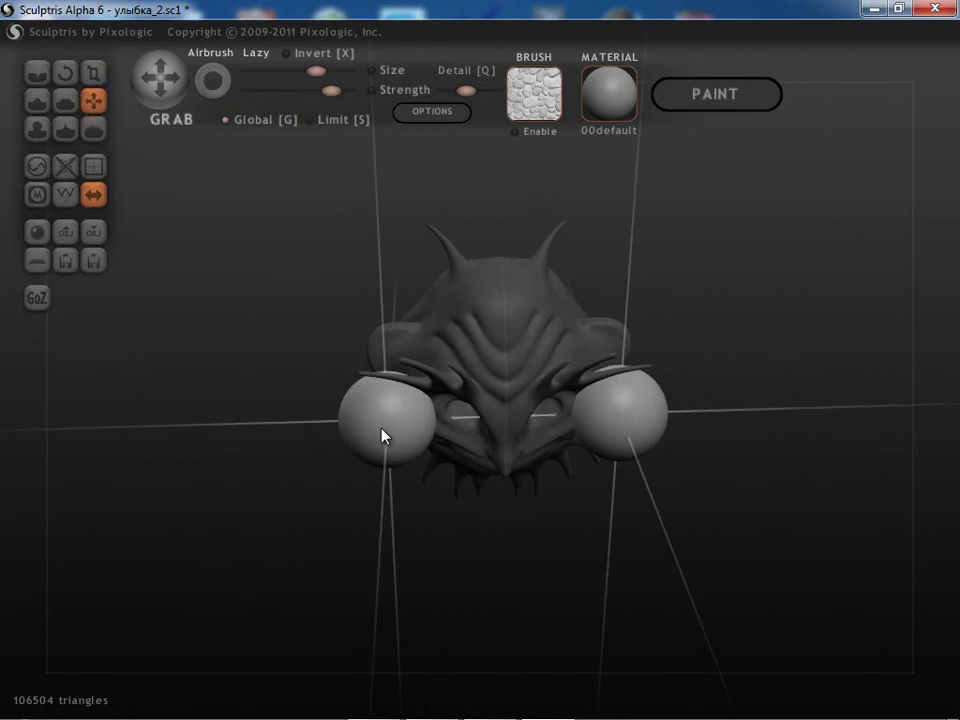
left_click_drag(369, 435, 429, 435)
right_click_drag(429, 435, 509, 489)
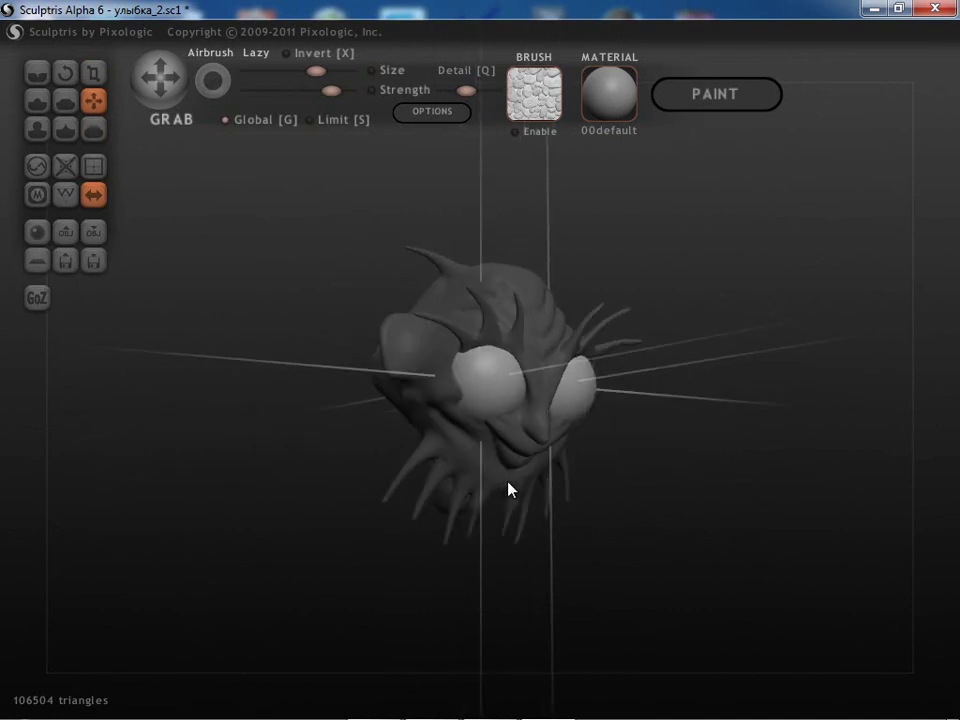
right_click_drag(403, 472, 300, 482)
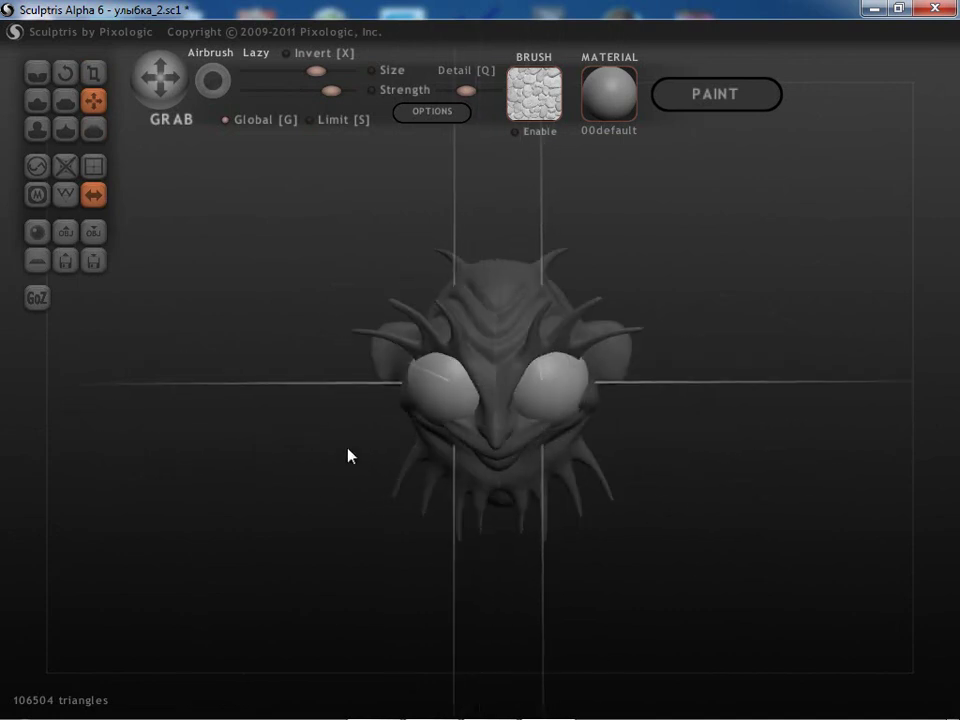
mouse_move(439, 399)
right_mouse_down()
mouse_move(358, 516)
mouse_move(379, 537)
right_mouse_up()
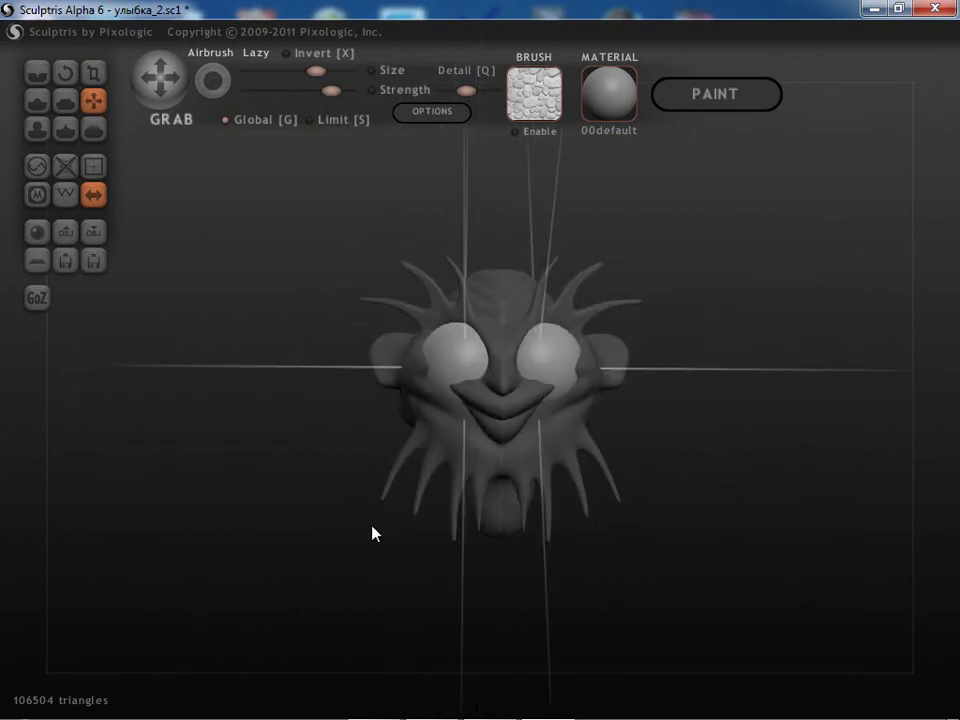
- Scale the new eyeballs down so they fit inside the eye sockets
left_click(94, 72)
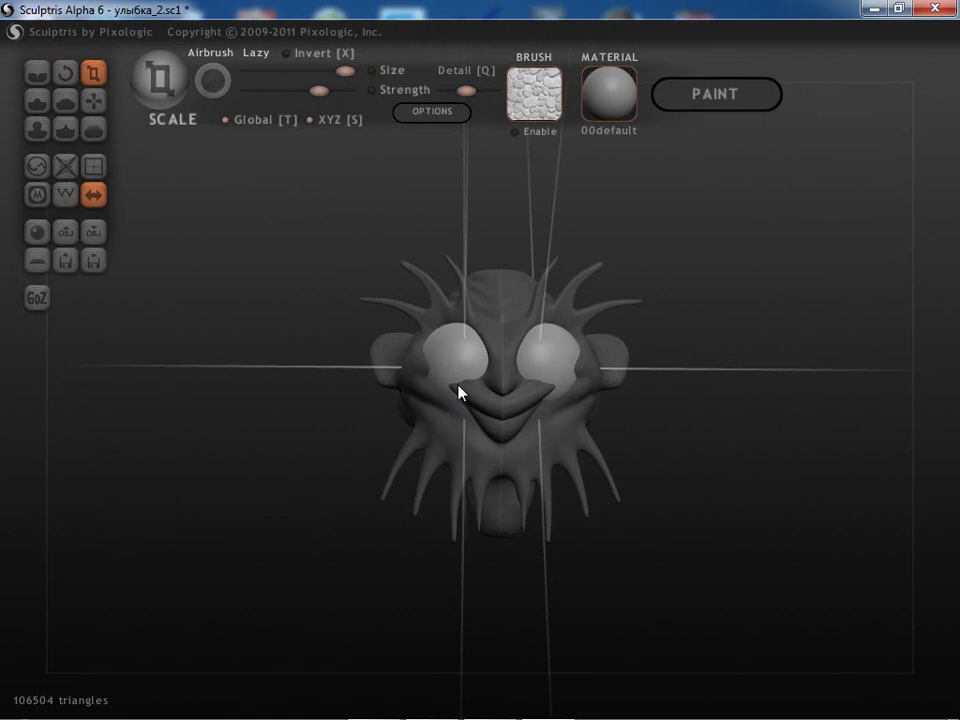
left_click_drag(253, 424, 255, 468)
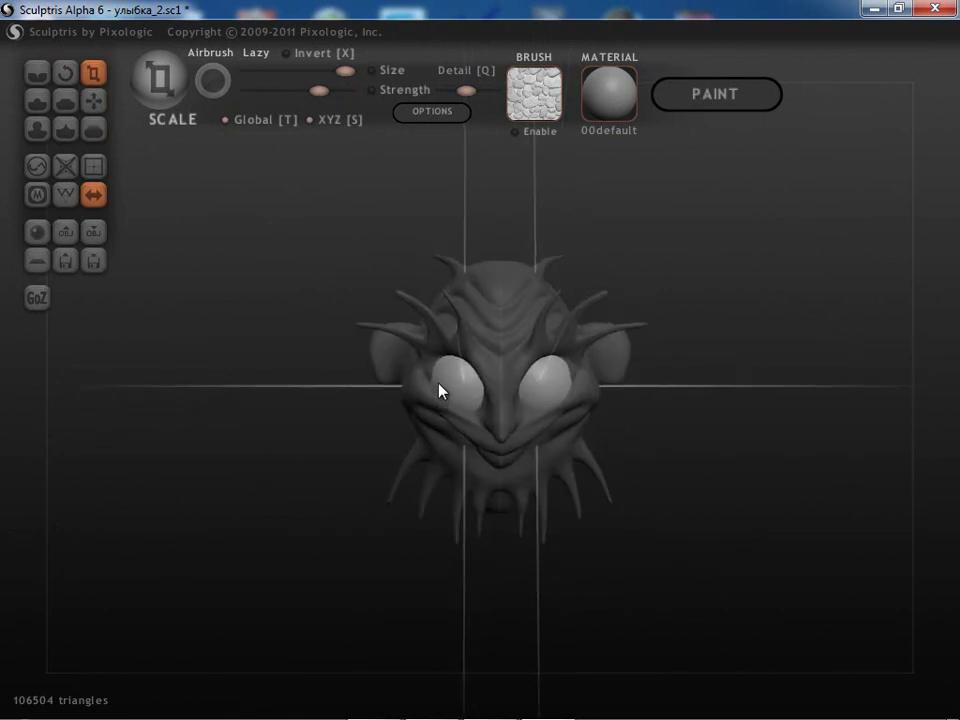
left_click_drag(354, 506, 467, 538)
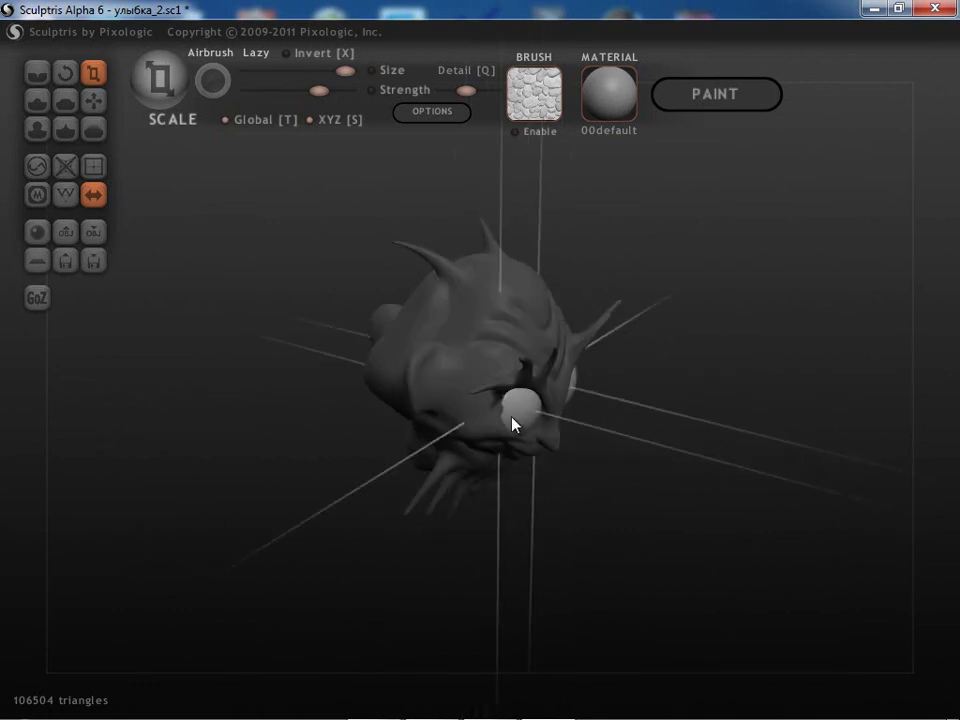
left_click_drag(371, 579, 285, 533)
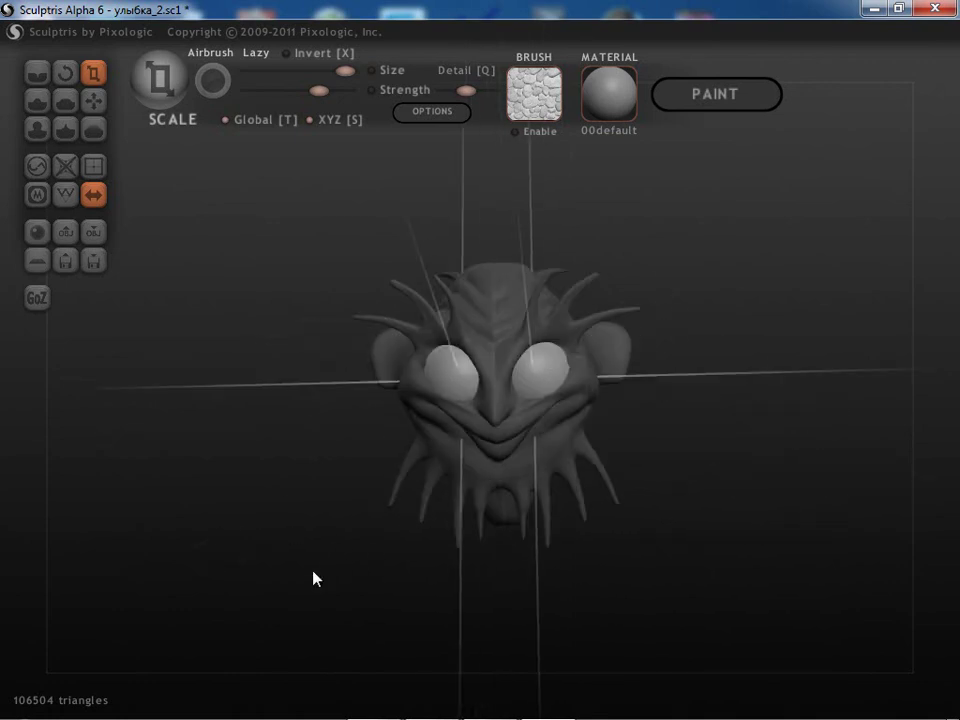
left_click_drag(319, 609, 368, 571)
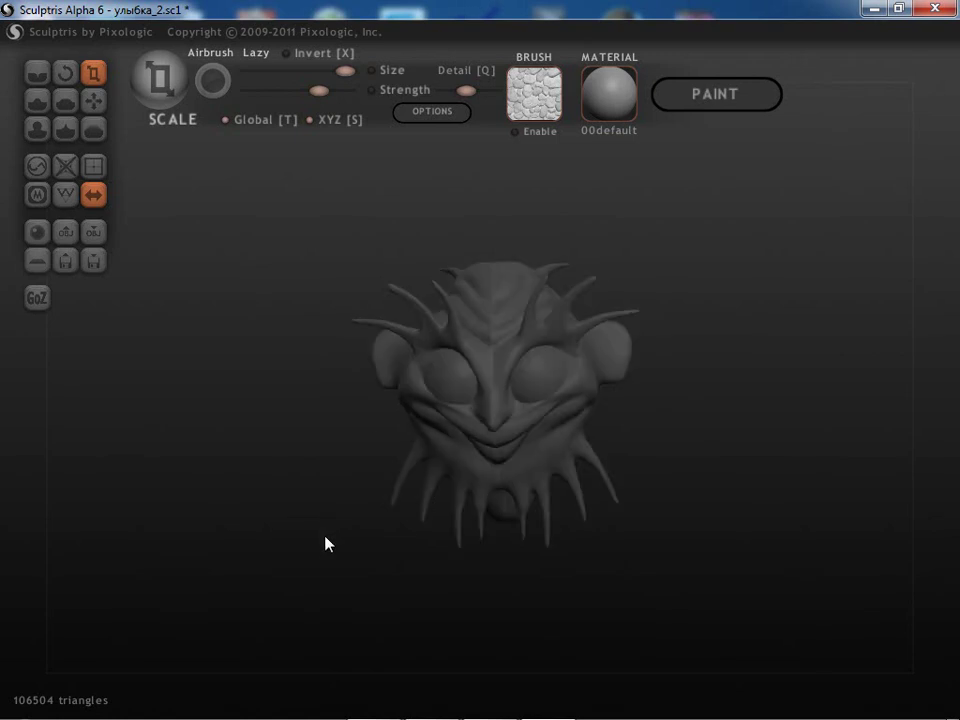
- Make the new eyeballs and the head active together as one whole
left_click_drag(336, 579, 347, 574)
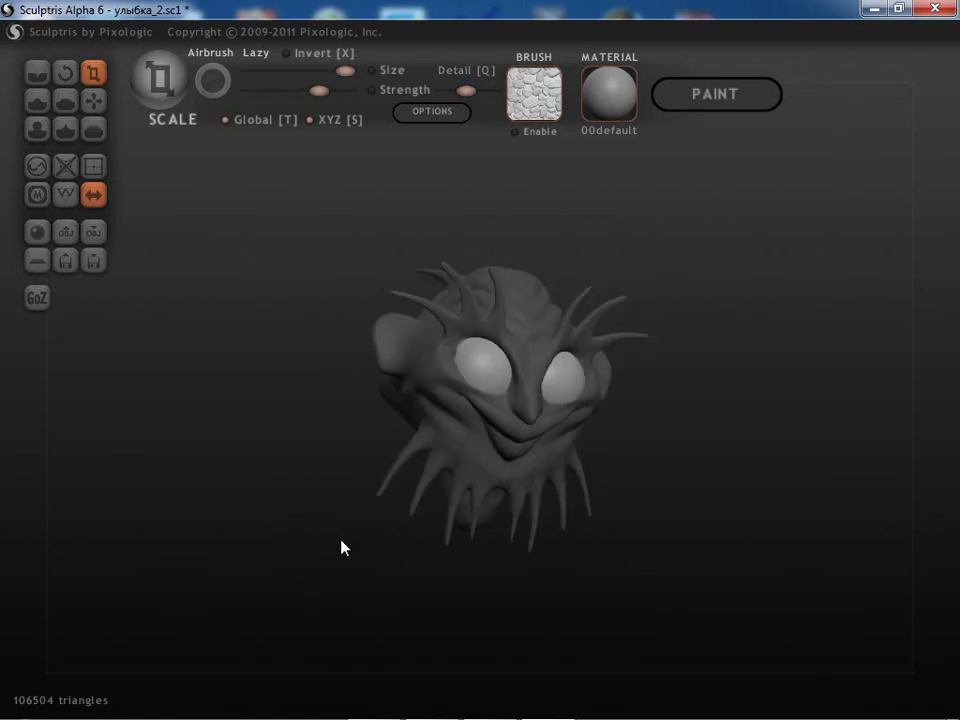
left_click_drag(445, 409, 338, 469)
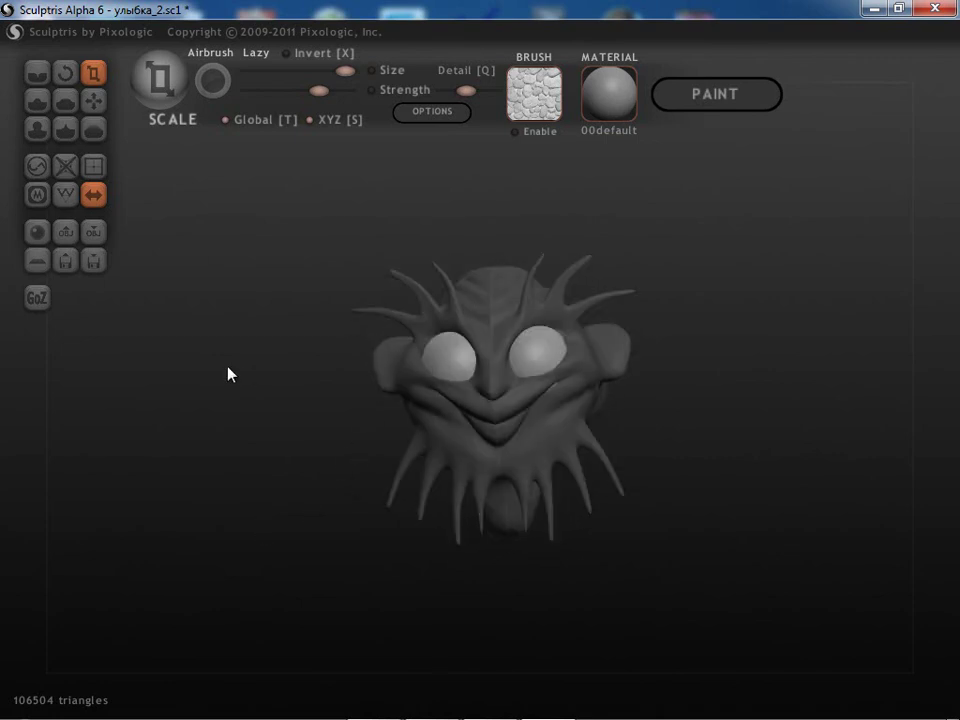
left_click_drag(229, 373, 309, 545)
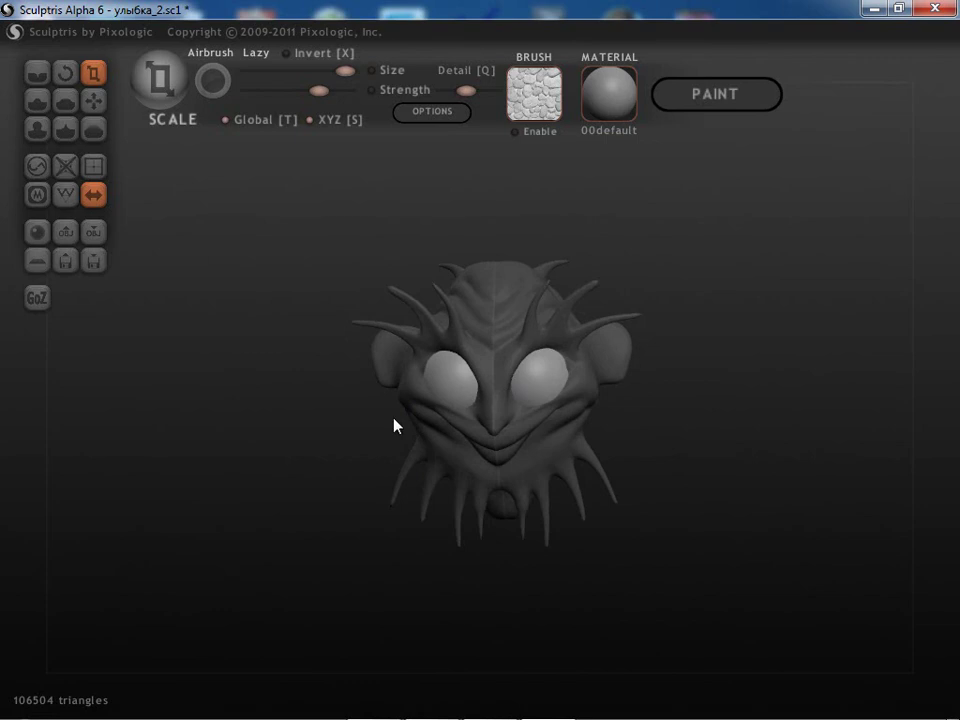
mouse_move(257, 516)
left_mouse_down()
mouse_move(270, 488)
mouse_move(259, 512)
mouse_move(388, 456)
mouse_move(355, 466)
left_mouse_up()
mouse_move(377, 410)
left_mouse_down()
mouse_move(319, 471)
mouse_move(300, 508)
mouse_move(307, 558)
mouse_move(294, 564)
mouse_move(341, 518)
left_mouse_up()
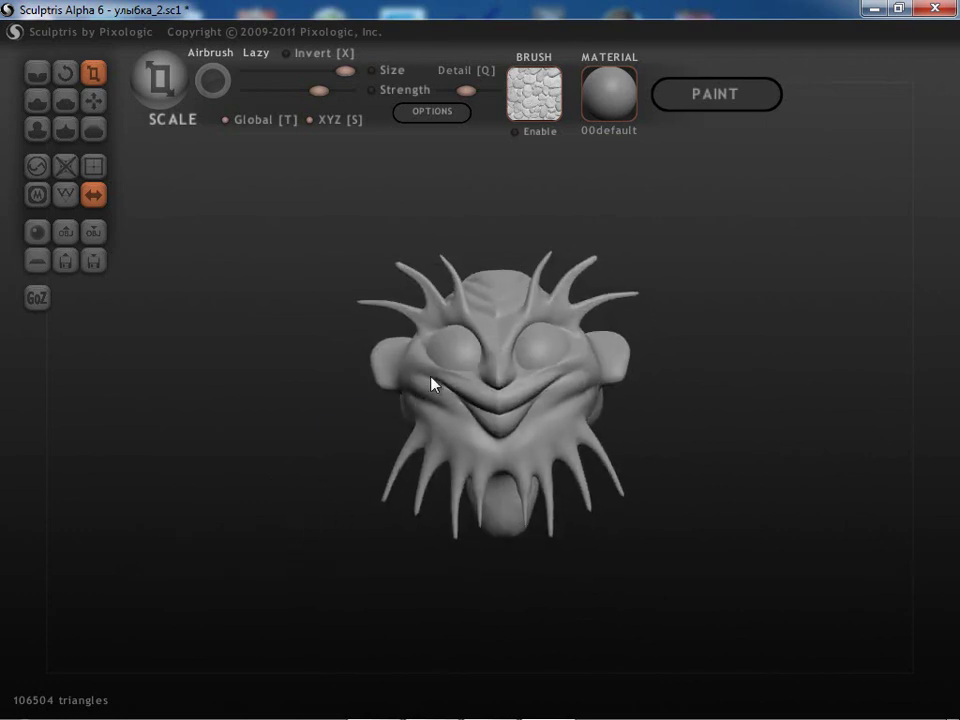
scroll(311, 491, "up", 5)
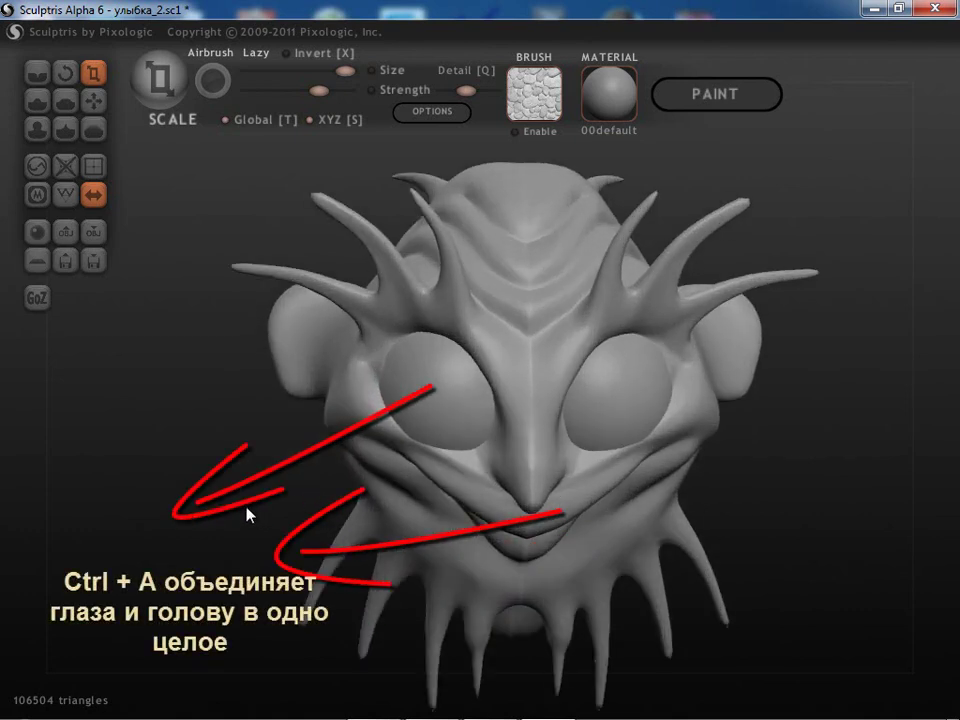
scroll(247, 514, "down", 4)
mouse_move(246, 516)
left_mouse_down()
mouse_move(300, 499)
mouse_move(297, 487)
left_mouse_up()
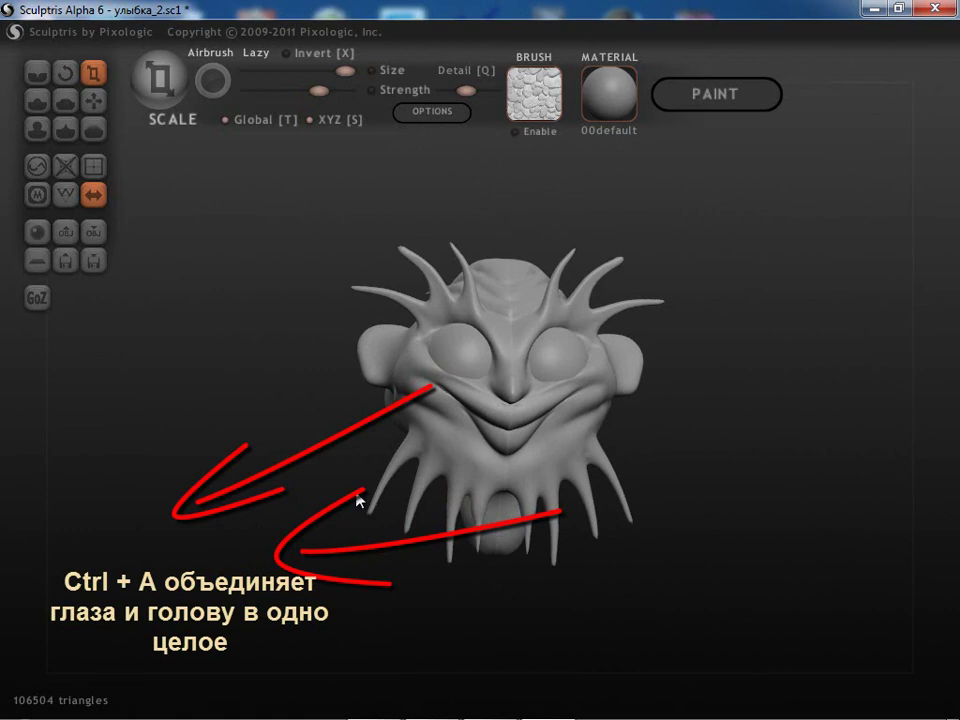
key("ctrl+a")
- Make only the head active, leaving the eyeballs inactive, and check it from several angles
mouse_move(435, 456)
left_mouse_down()
mouse_move(204, 617)
mouse_move(463, 421)
left_mouse_up()
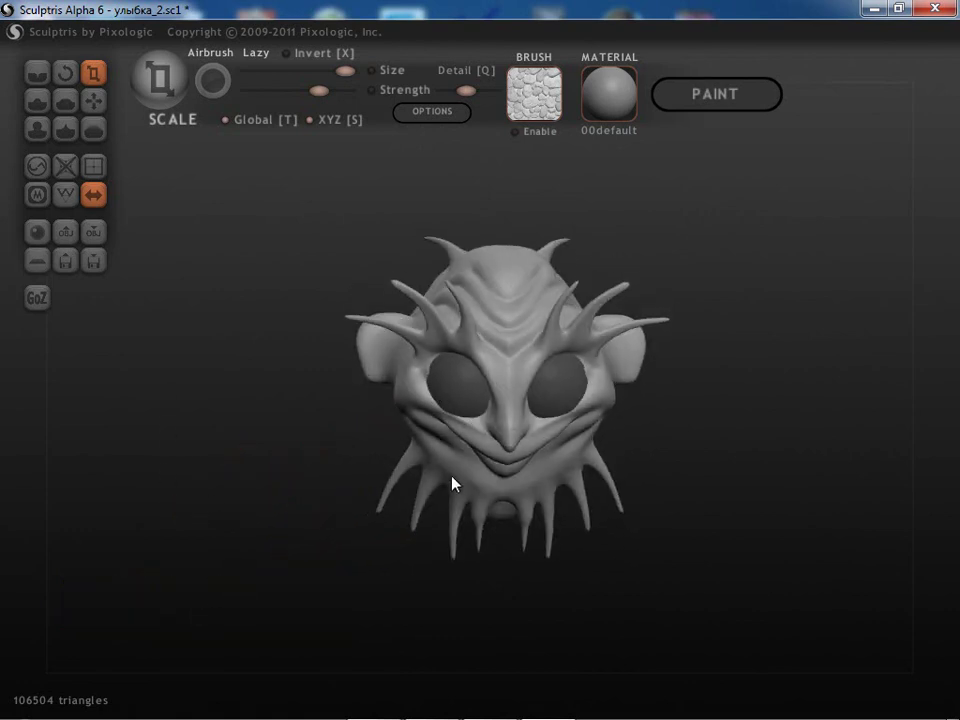
mouse_move(267, 486)
left_mouse_down()
mouse_move(272, 448)
mouse_move(296, 467)
left_mouse_up()
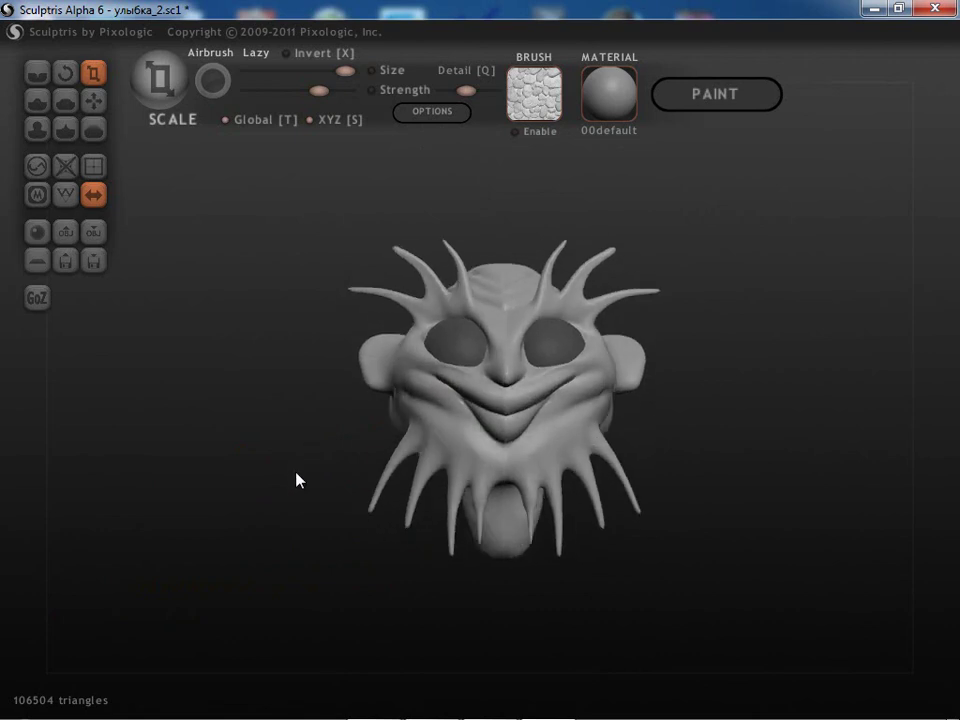
left_click_drag(316, 473, 313, 487)
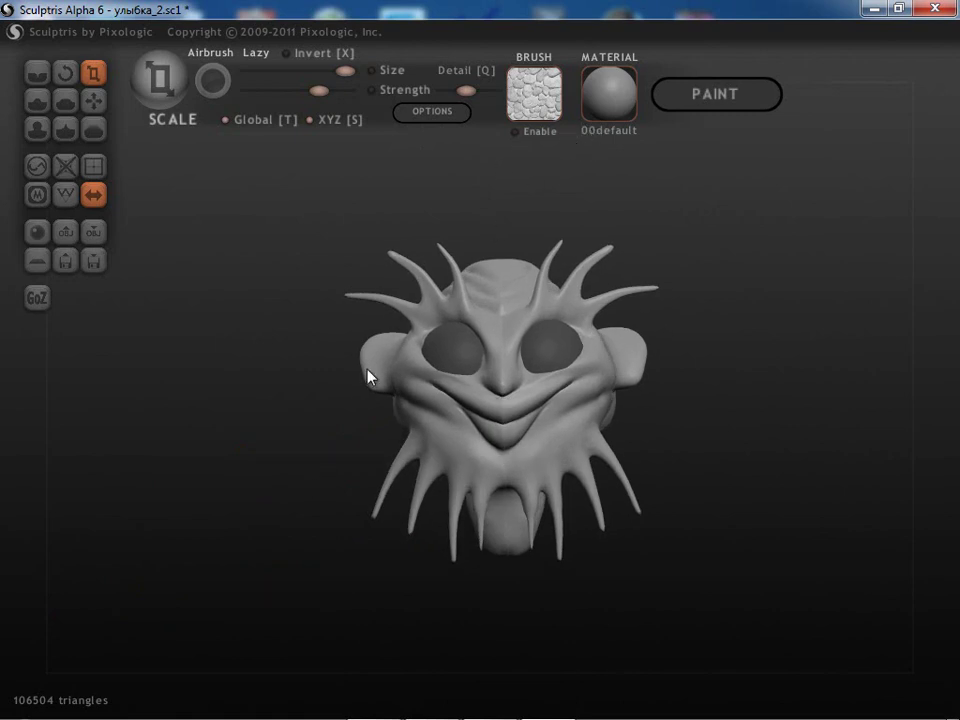
- Make the head and both eyeballs active together again and frame the whole head from the front
left_click_drag(389, 332, 363, 398)
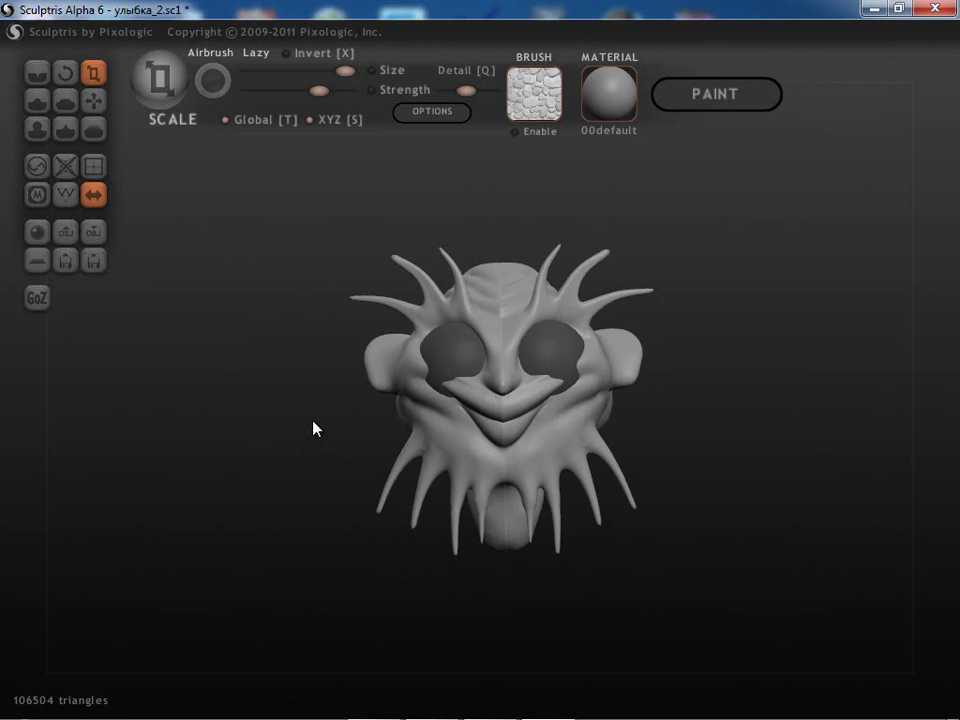
left_click_drag(315, 429, 325, 444)
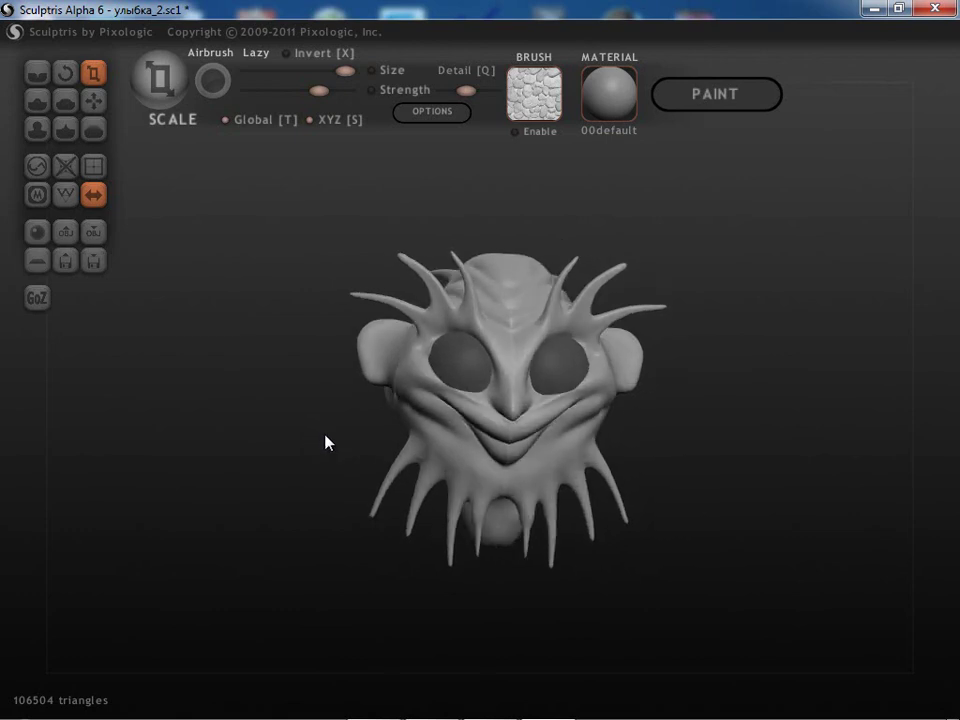
left_click(325, 443, "ctrl")
scroll(324, 450, "up", 5)
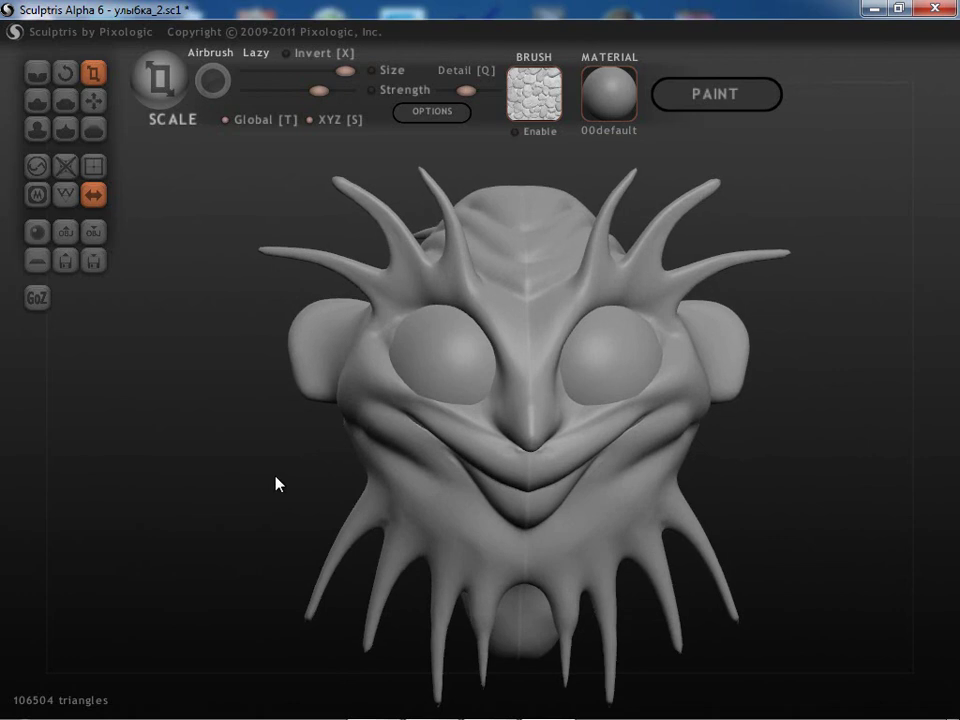
scroll(277, 484, "down", 2)
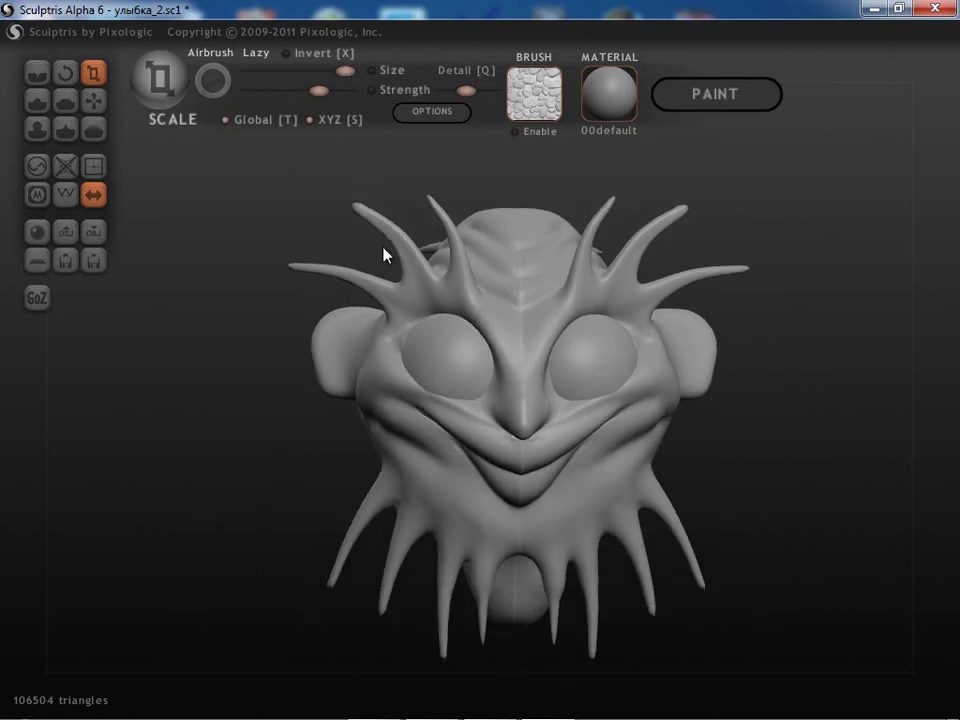
- Save the current view as a PNG image named 53554364 on the desktop
left_click(433, 112)
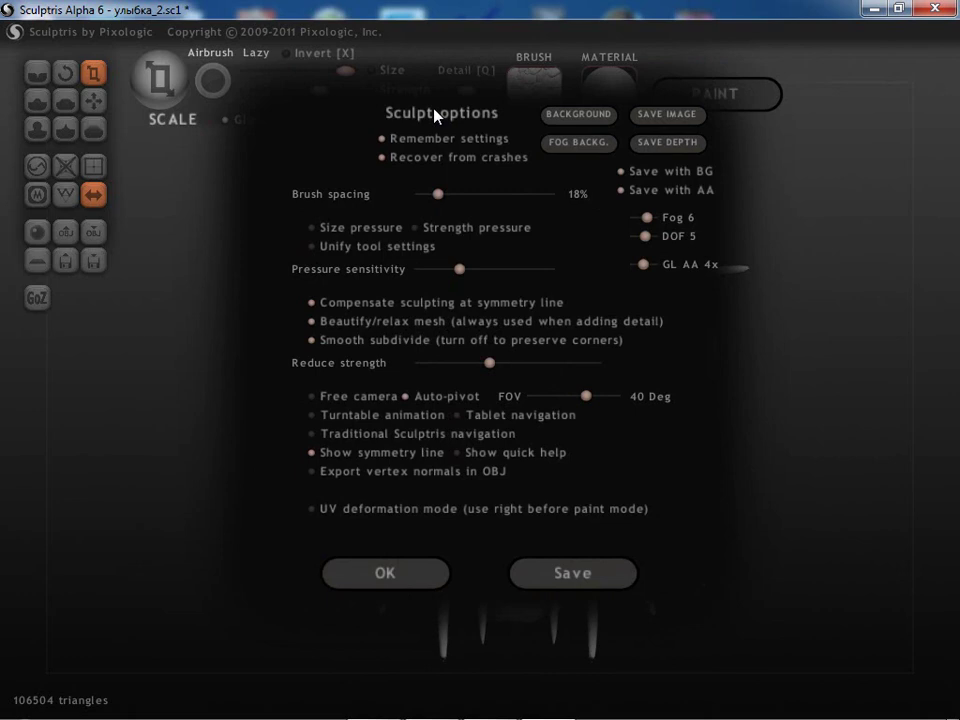
left_click(662, 116)
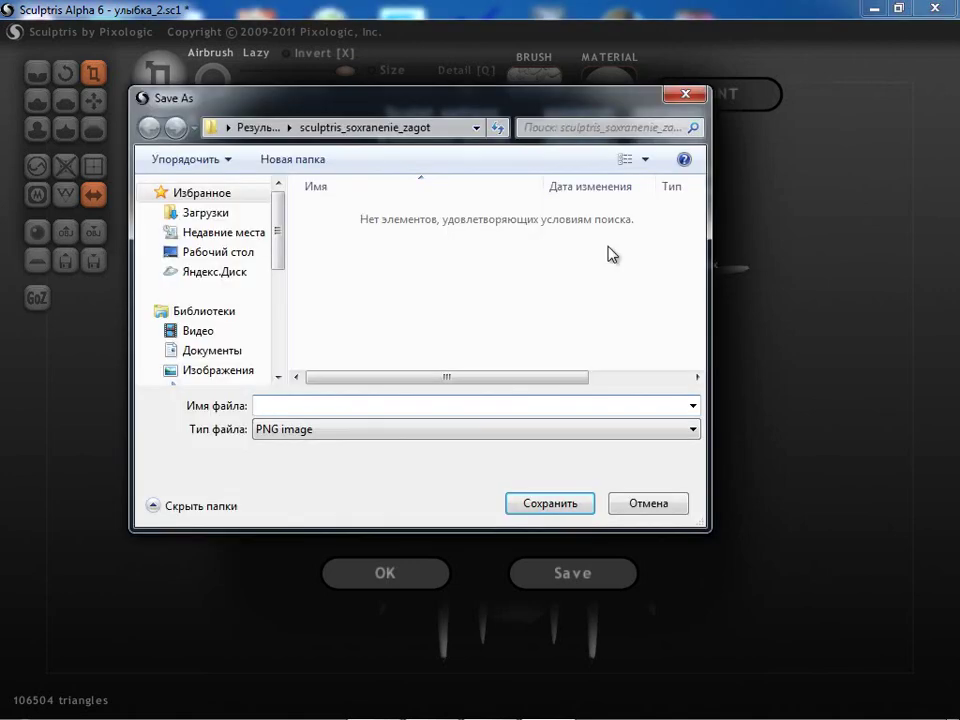
left_click(214, 252)
left_click(285, 405)
type("53554364")
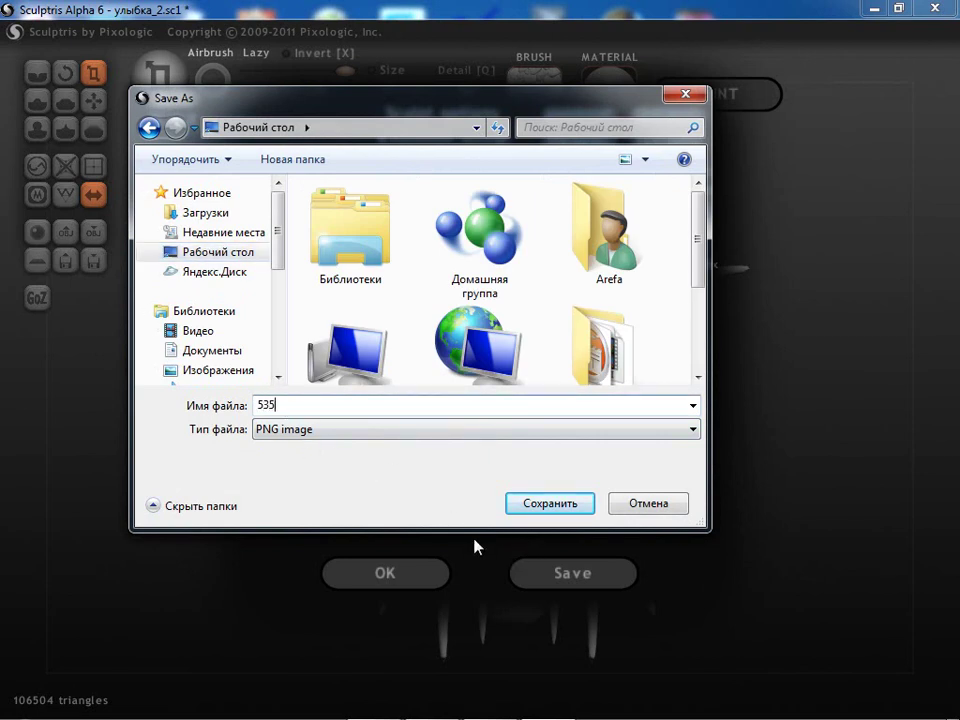
left_click(568, 500)
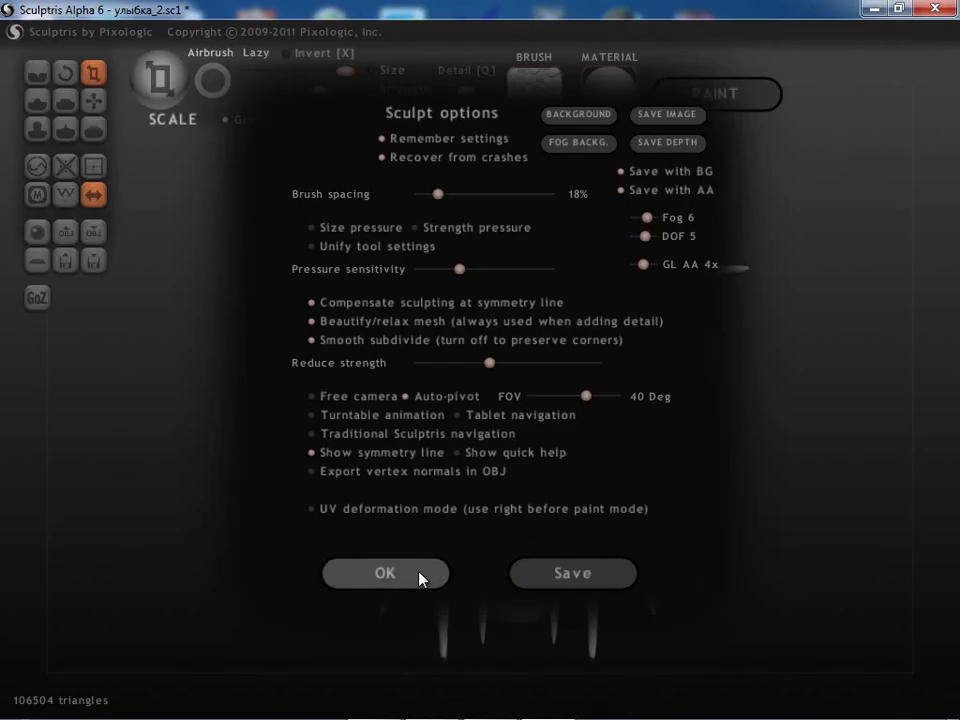
left_click(407, 585)
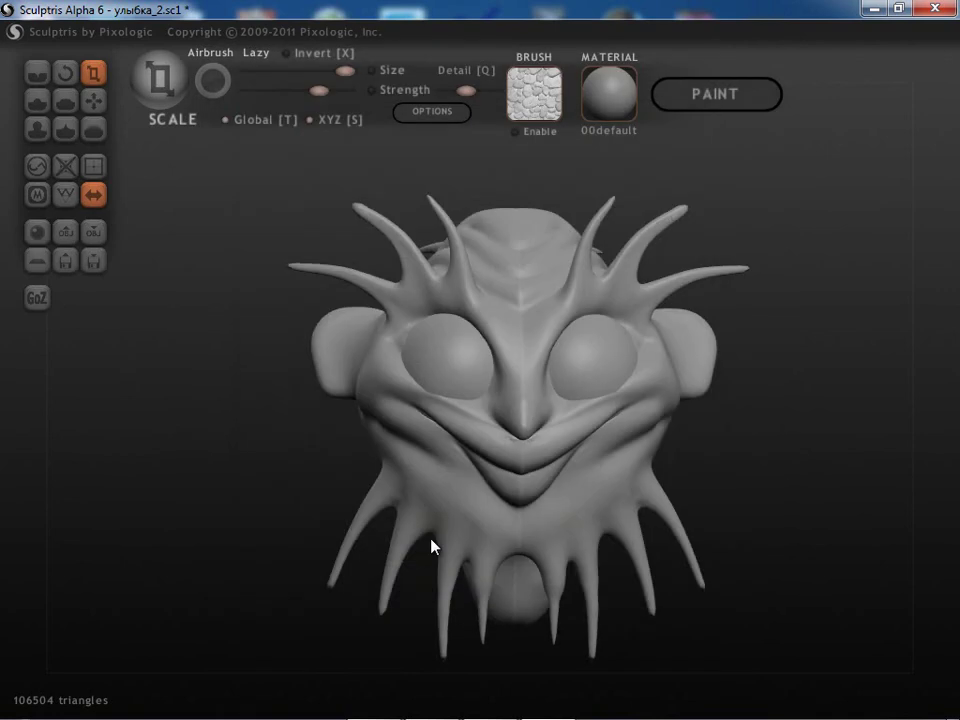
- View the saved image 53554364 from the desktop, close it and return to Sculptris
left_click(870, 10)
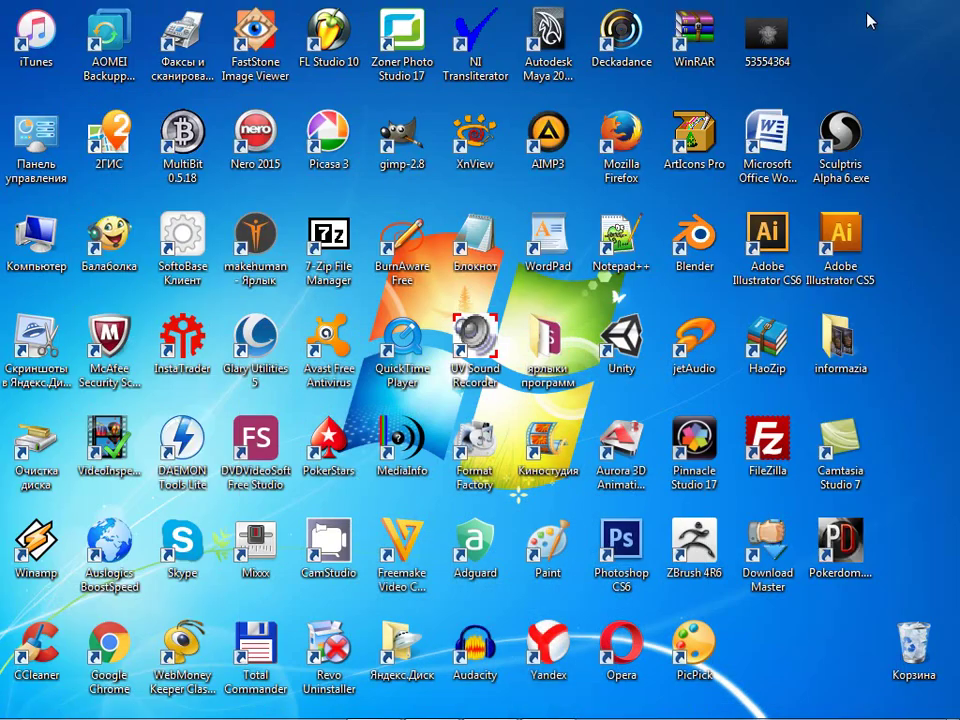
left_click(763, 46)
double_click(763, 46)
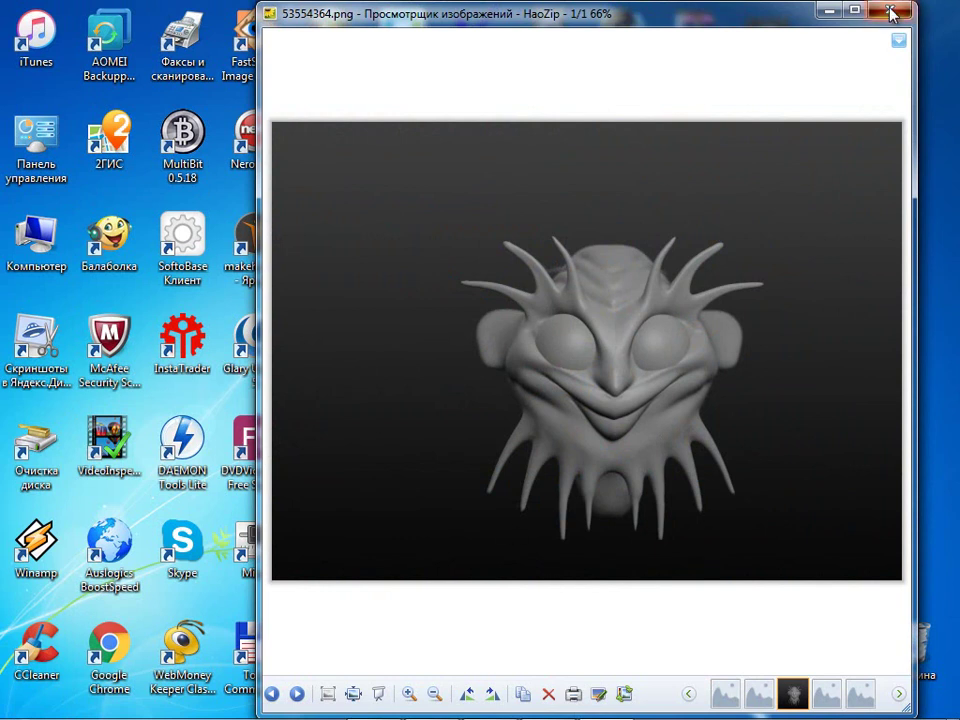
key("Escape")
mouse_move(540, 706)
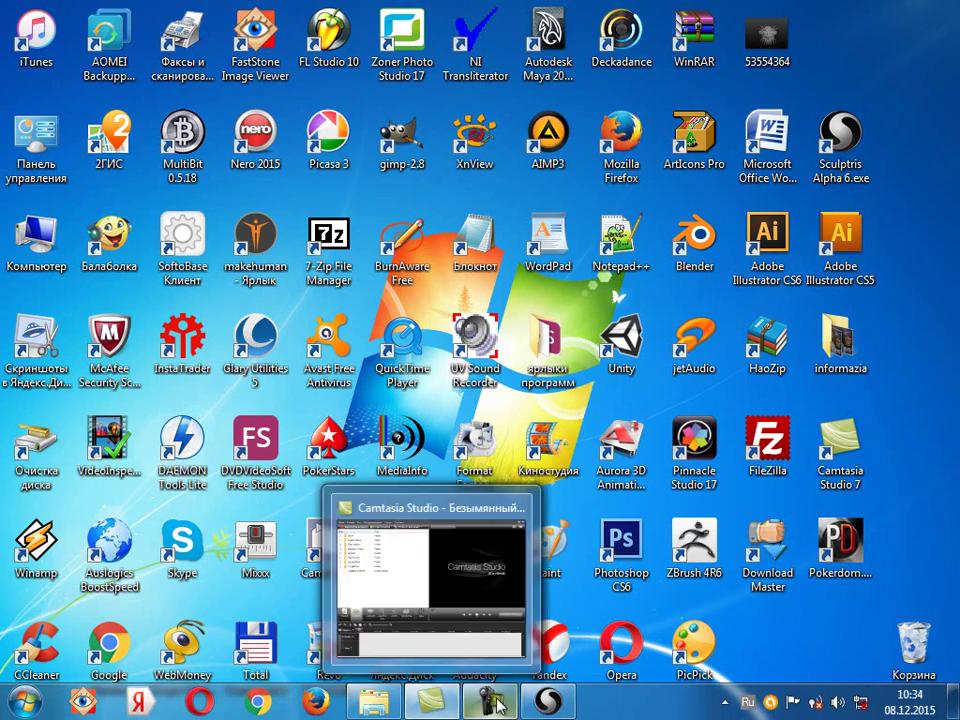
left_click(538, 707)
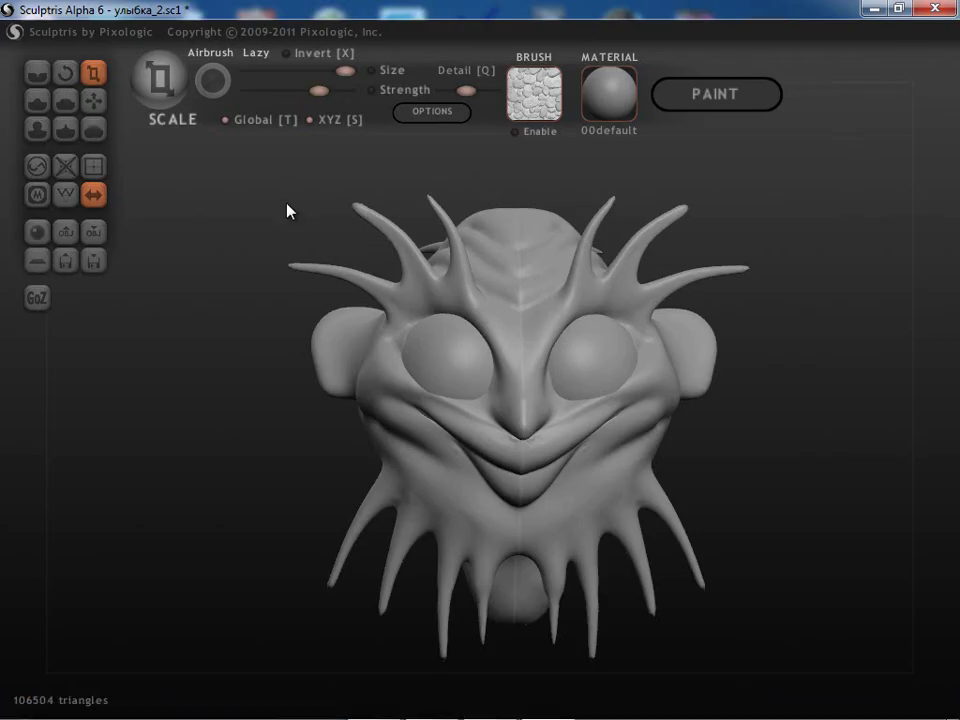
- Load деревья_сосна.jpeg from the desktop's informazia folder as the scene background
left_click(430, 111)
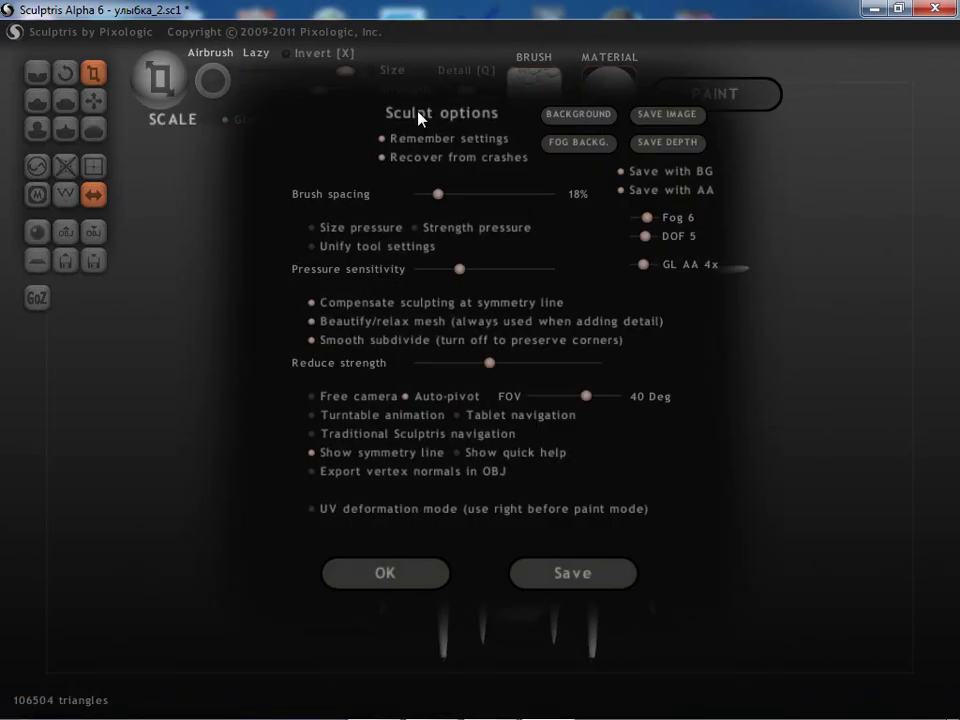
left_click(576, 117)
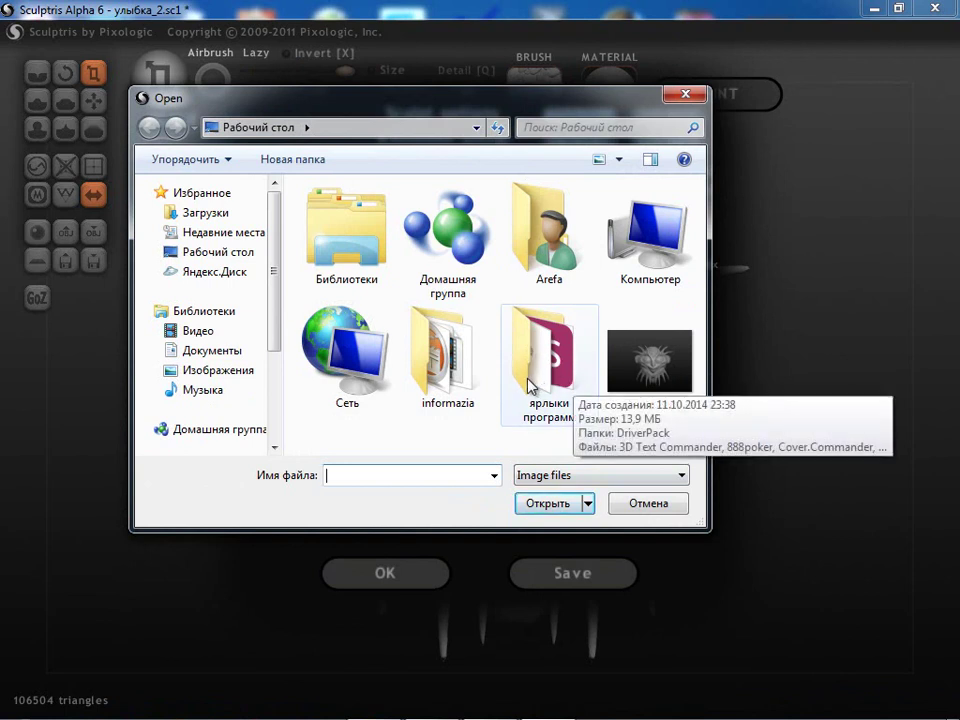
double_click(445, 383)
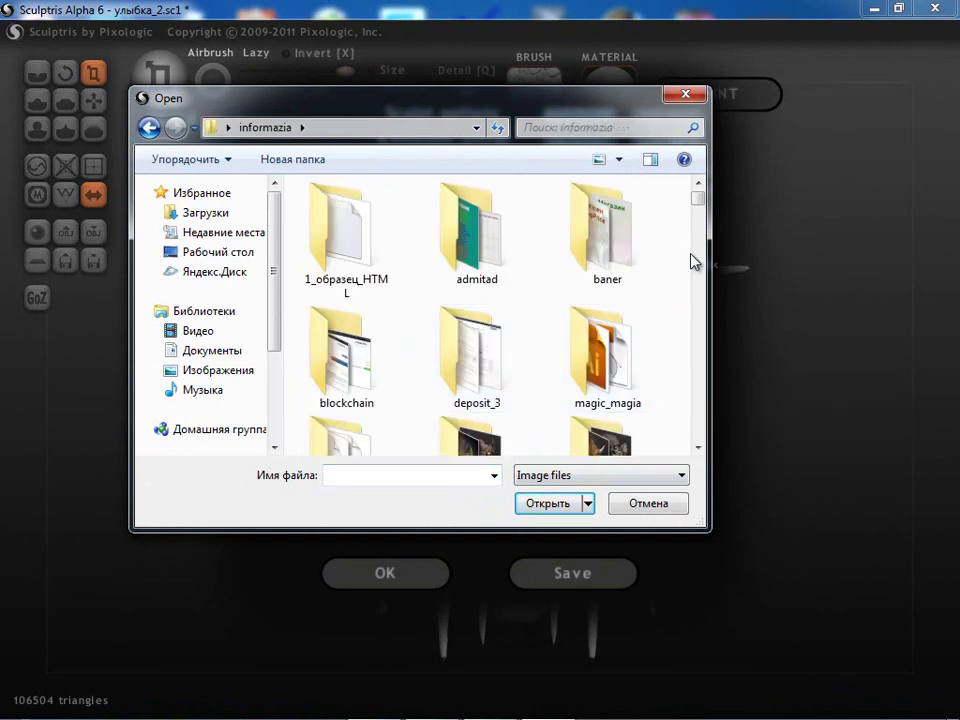
left_click_drag(698, 204, 690, 419)
left_click(364, 336)
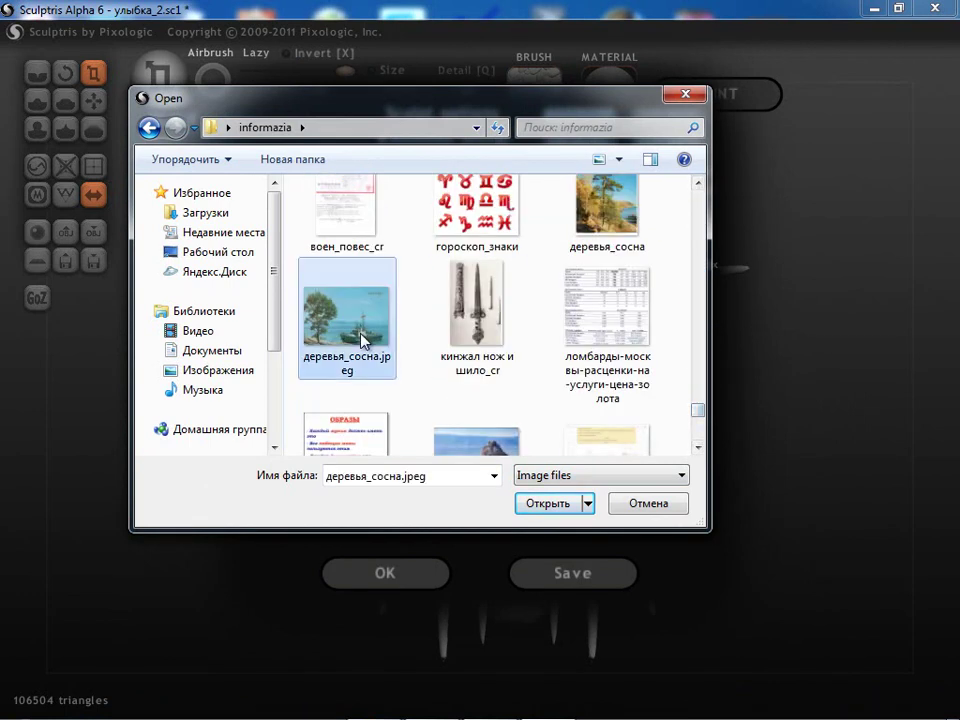
left_click(541, 510)
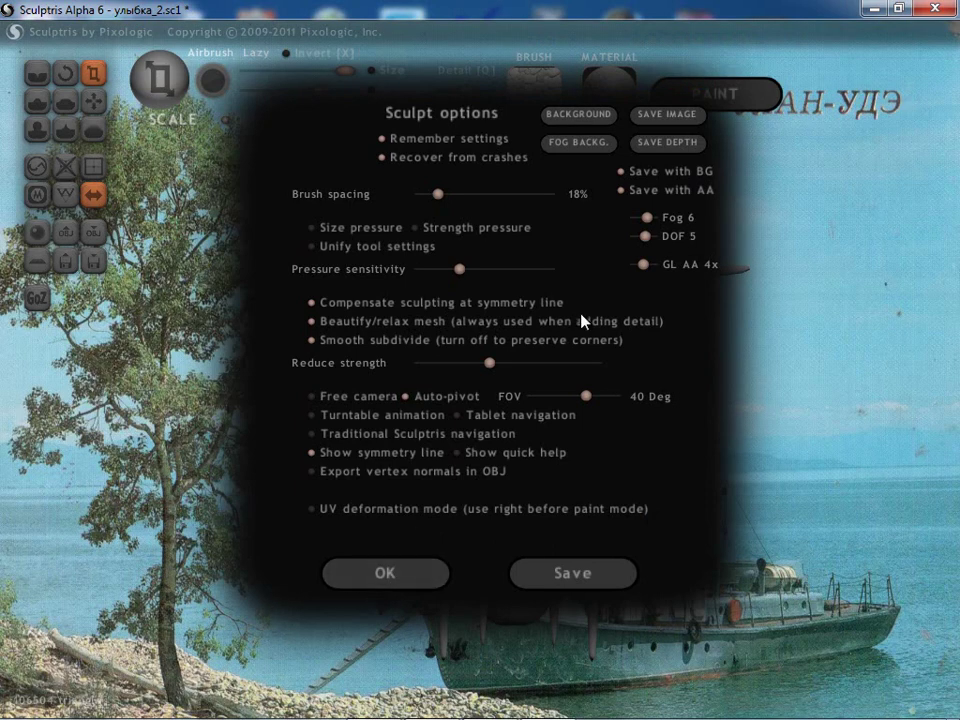
left_click(411, 574)
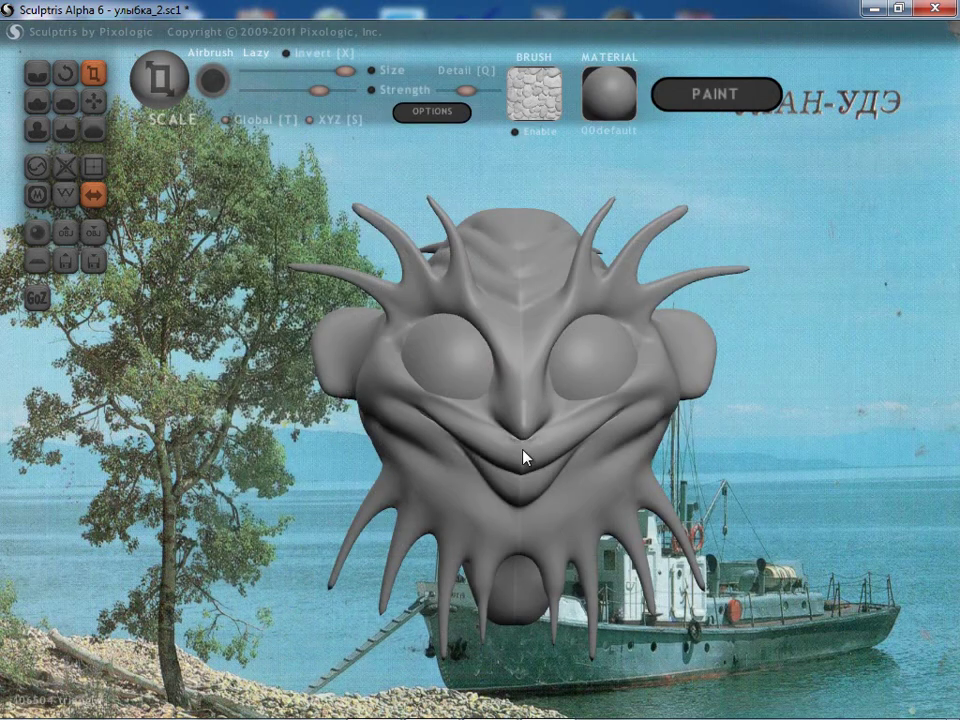
- Reframe the head against the background and save the view as a PNG image, replacing 53554364.png on the desktop
scroll(482, 435, "up", 5)
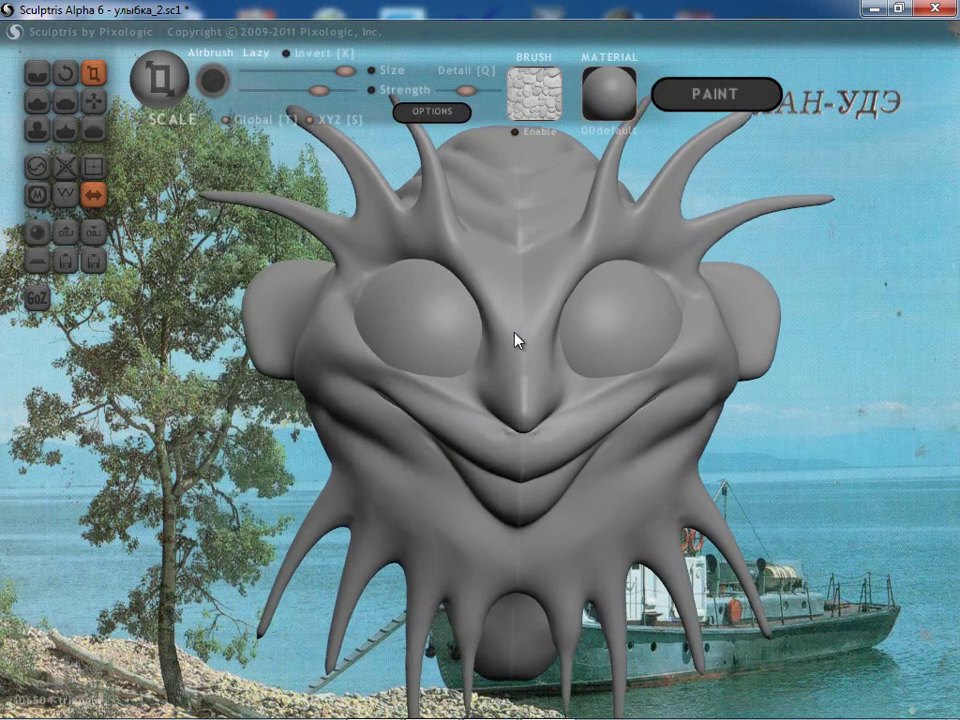
mouse_move(724, 478)
left_mouse_down()
mouse_move(552, 514)
mouse_move(671, 514)
mouse_move(759, 486)
mouse_move(727, 464)
left_mouse_up()
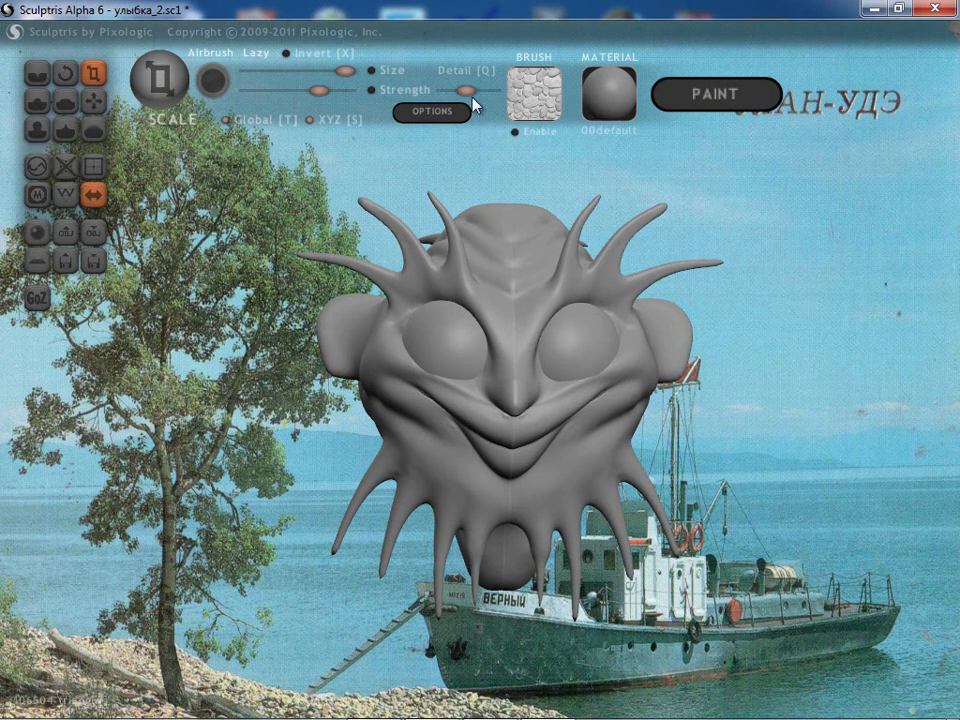
left_click(440, 113)
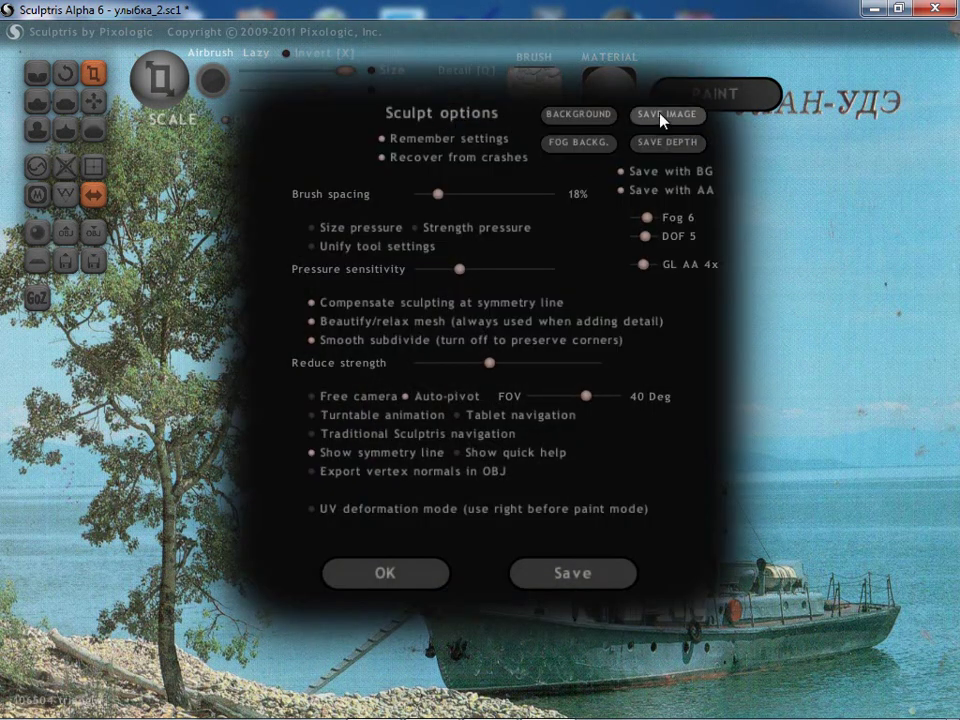
left_click(661, 119)
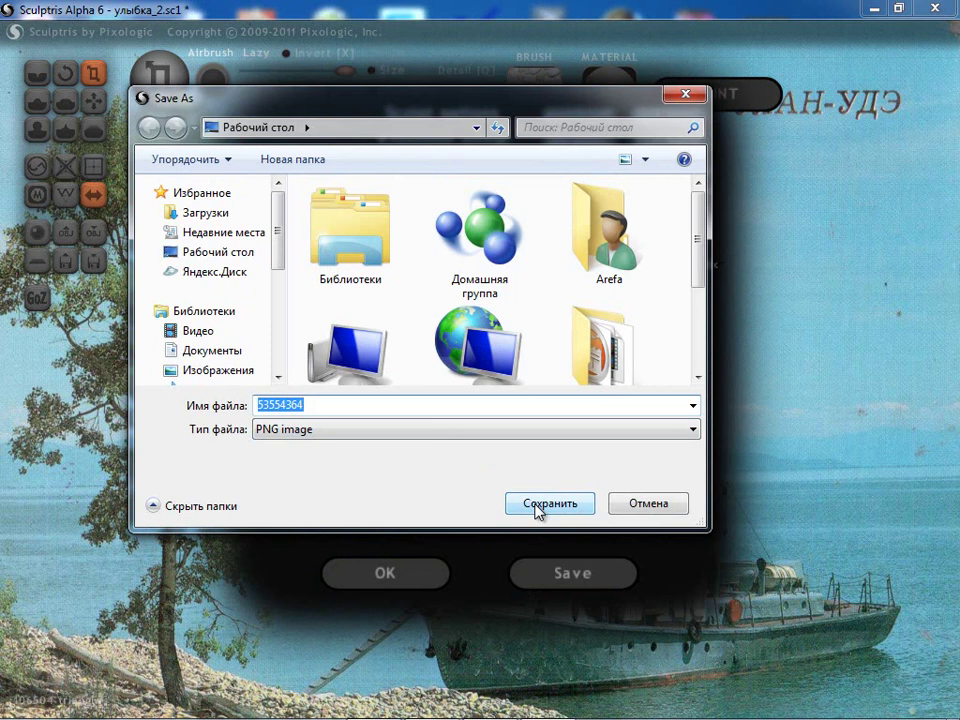
left_click(538, 506)
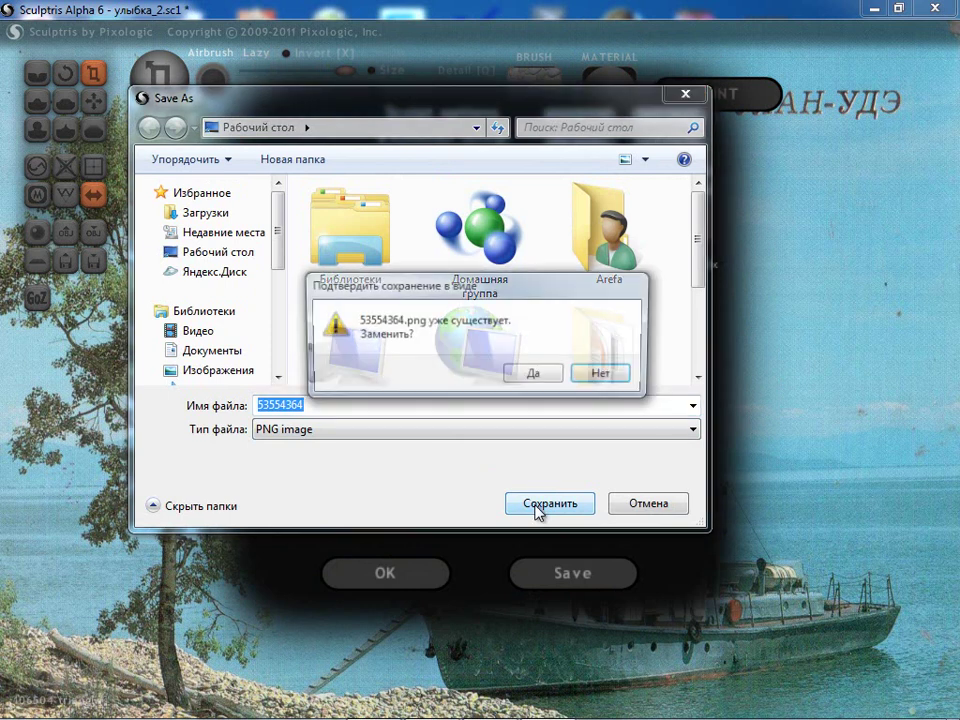
left_click(533, 378)
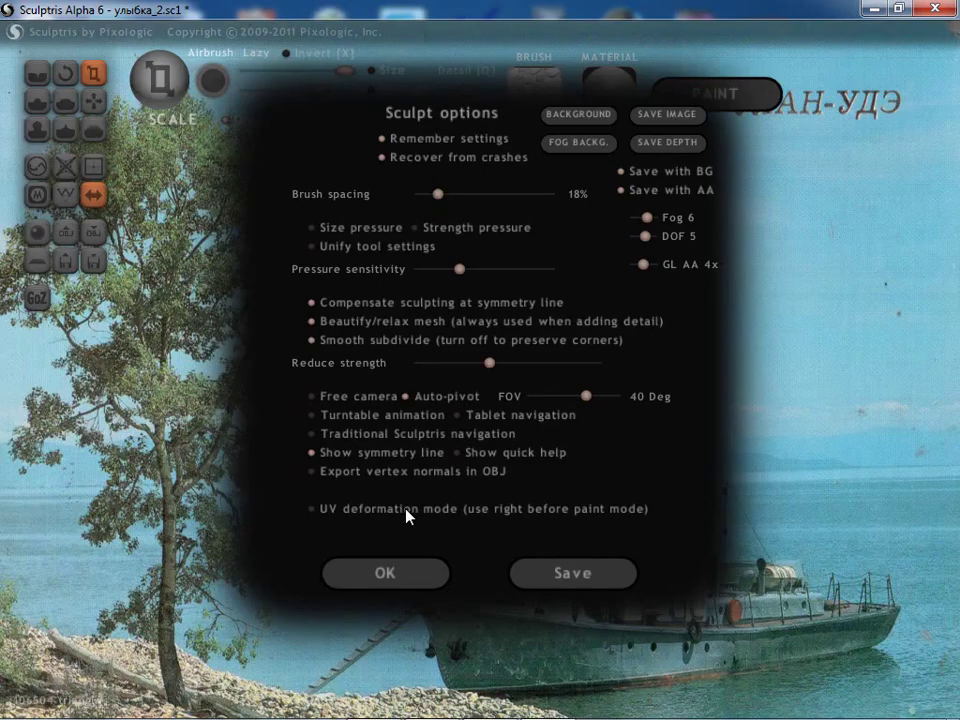
left_click(406, 573)
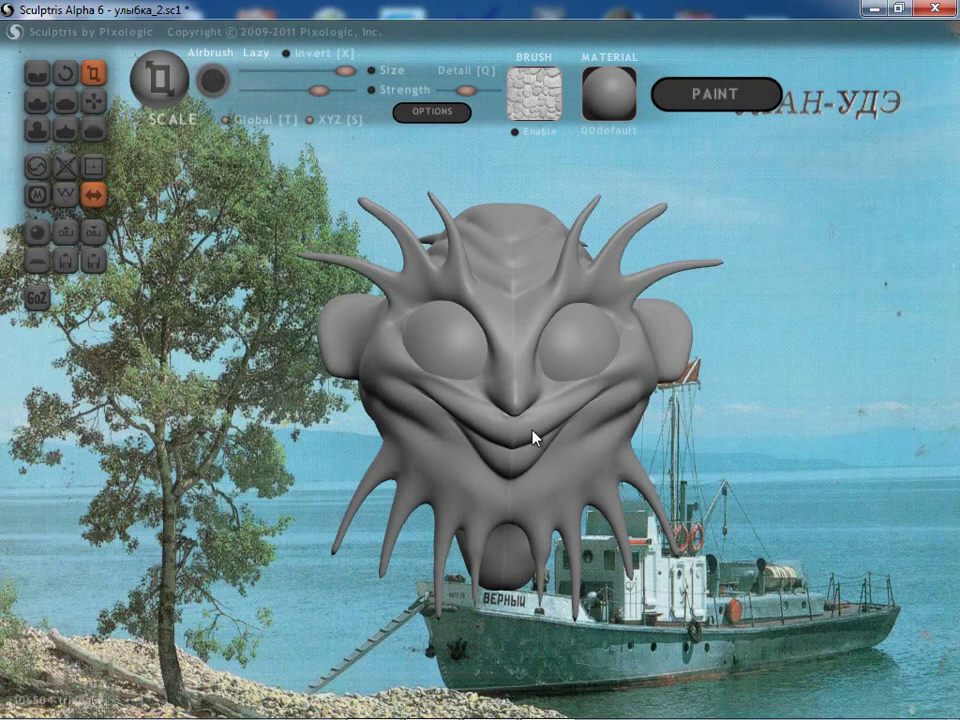
- Check the re-saved 53554364 image with its photo background from the desktop, then switch back to Sculptris
left_click(877, 9)
double_click(767, 38)
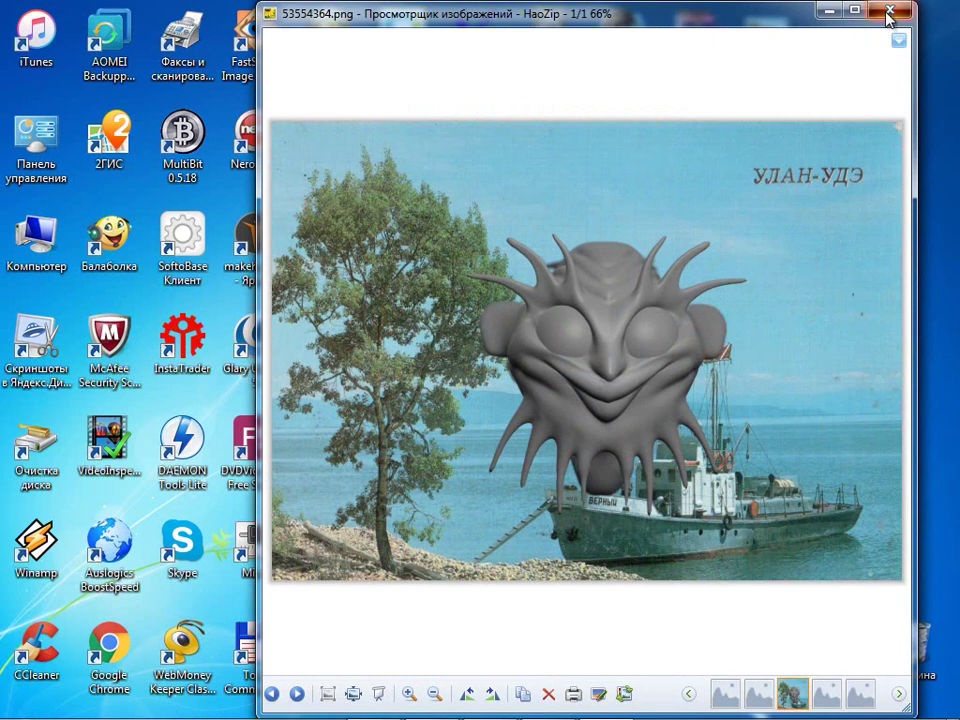
key("Escape")
mouse_move(480, 710)
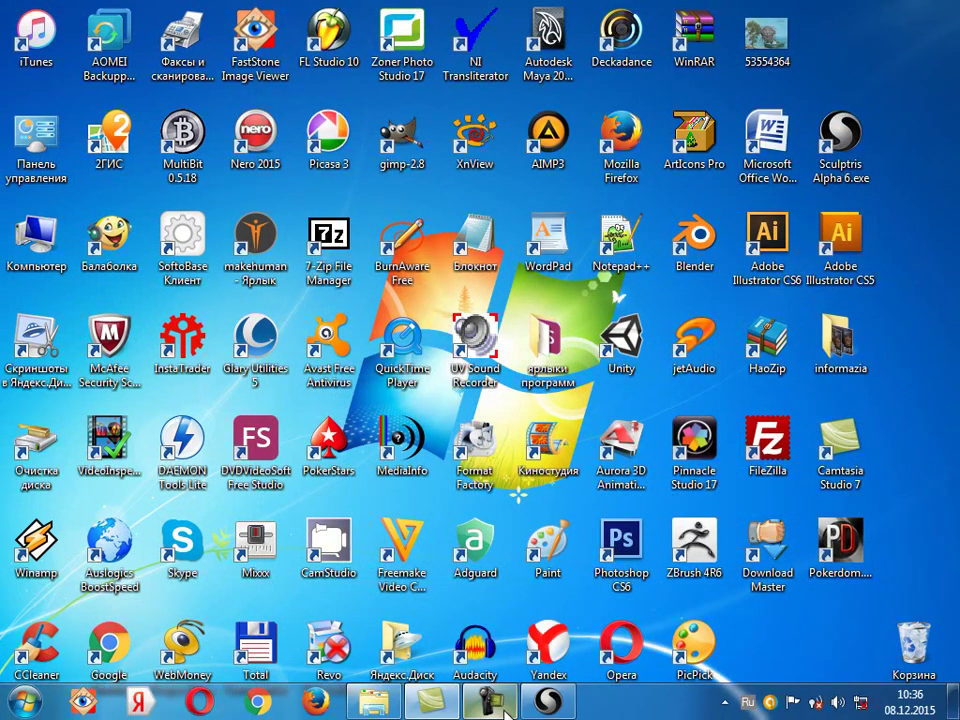
mouse_move(530, 702)
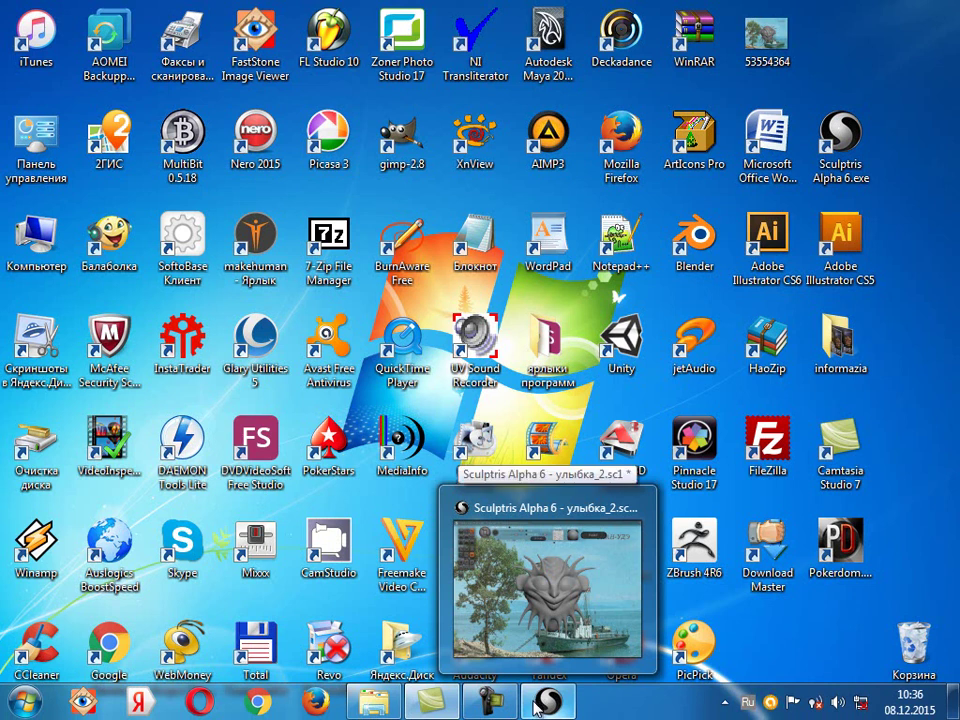
mouse_move(588, 610)
left_click(535, 706)
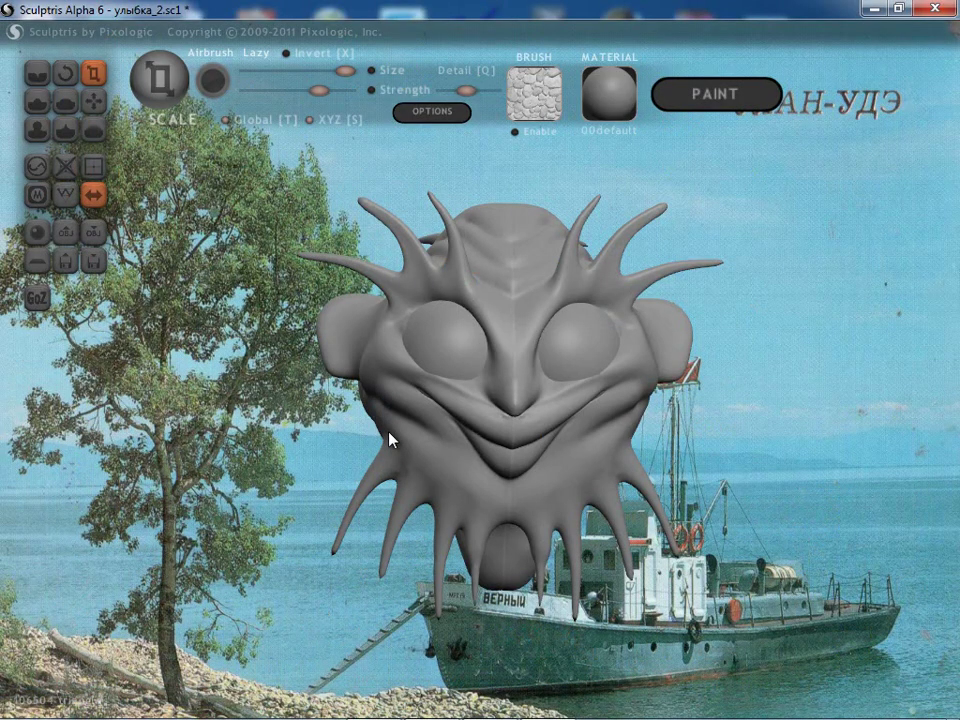
mouse_move(405, 715)
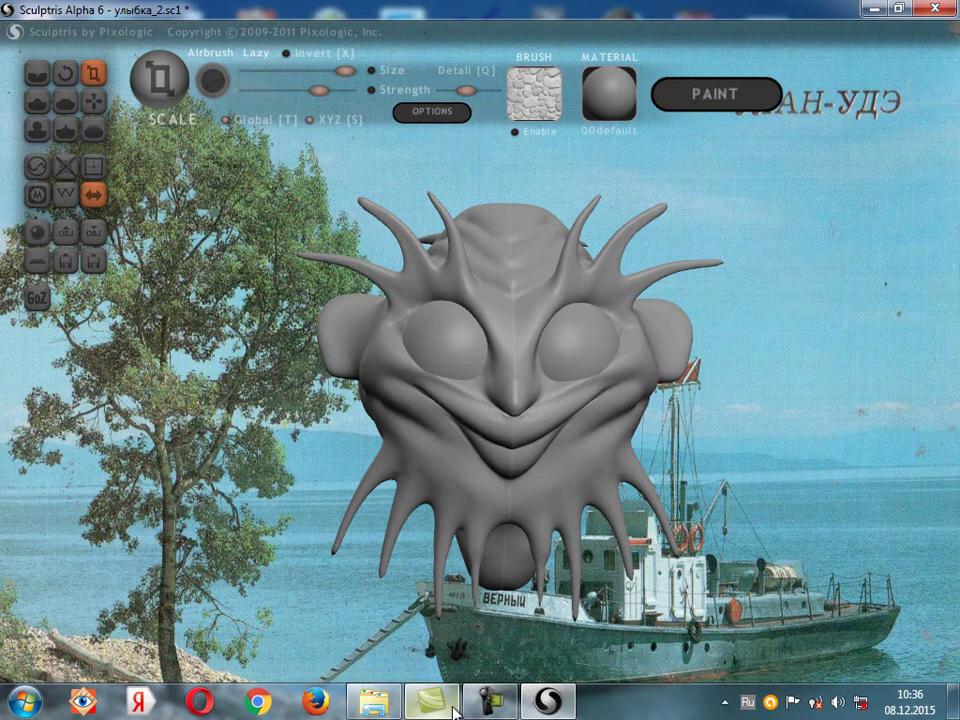
left_click(486, 703)
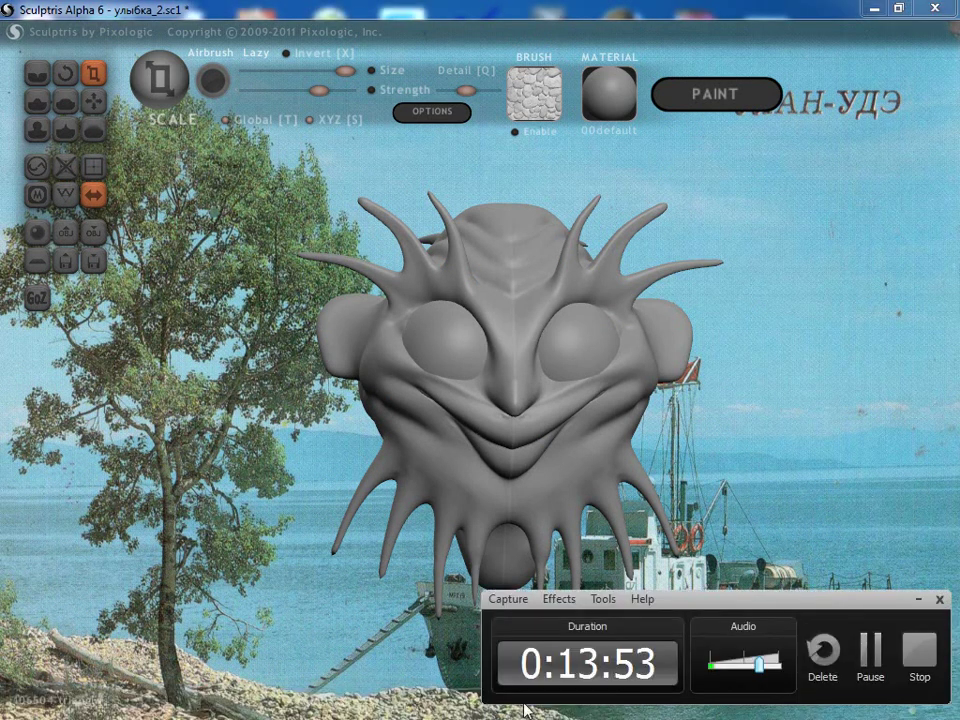